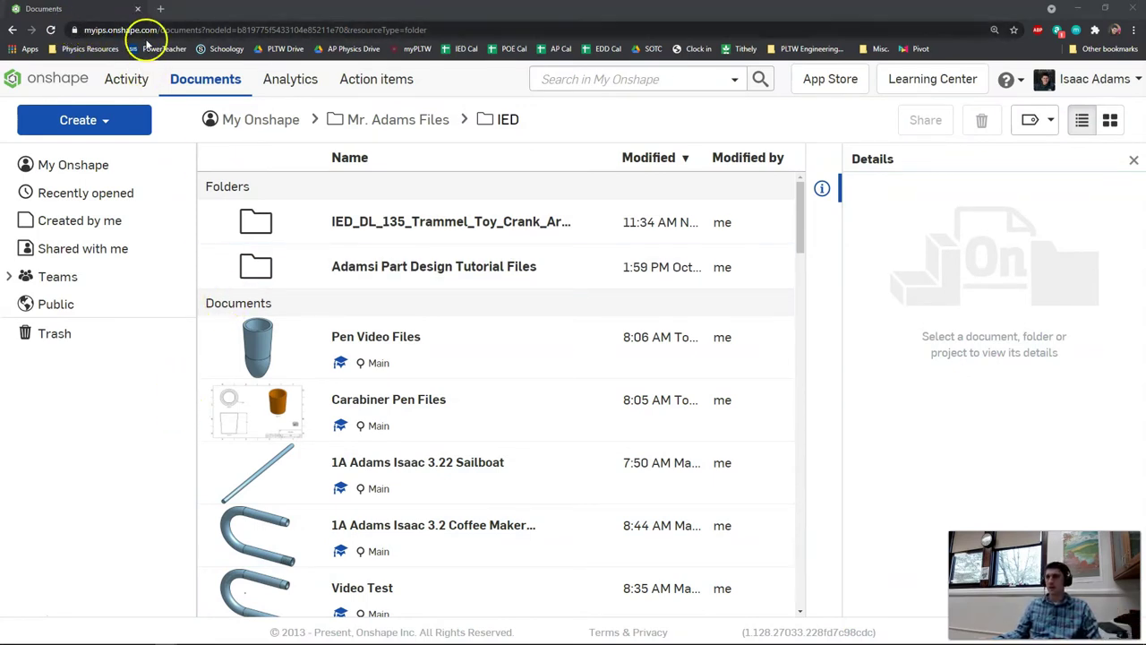
- Create a new document named with the student's name followed by '4.14 Carabiner Pen'
{"action": "left_click", "coordinate": [130, 119]}
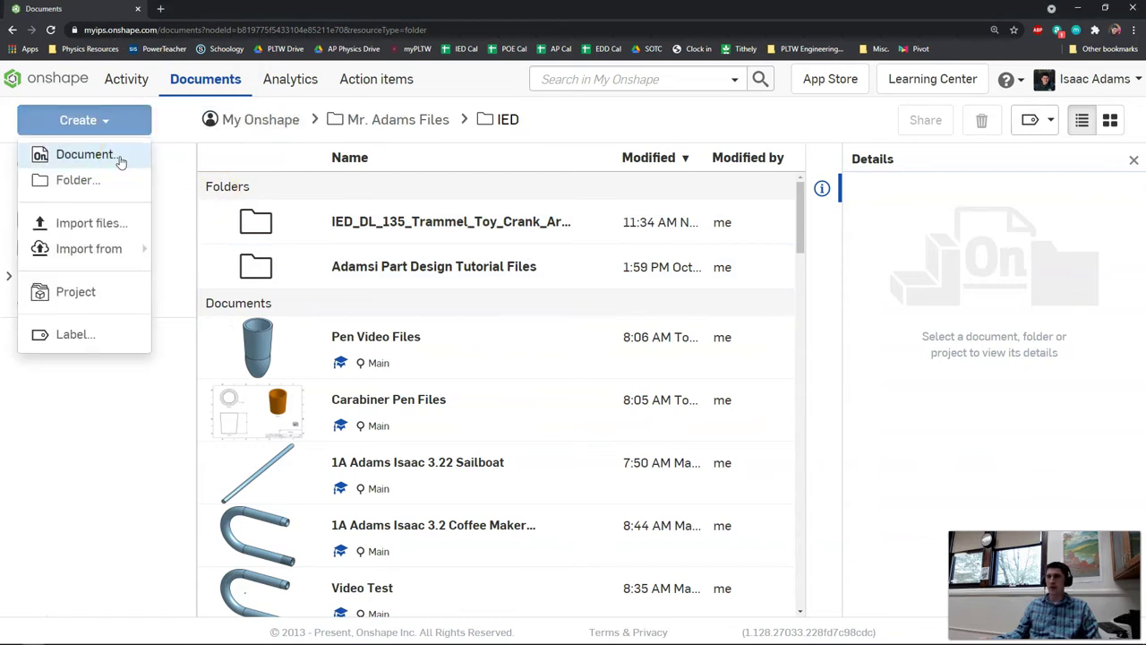
{"action": "left_click", "coordinate": [121, 157]}
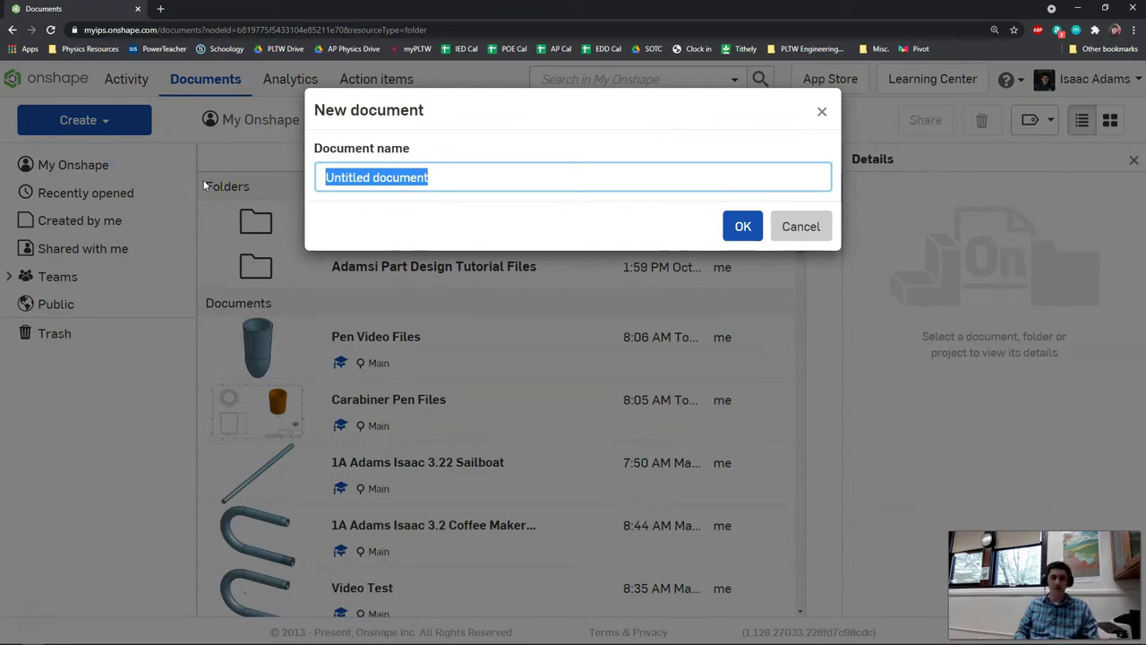
{"action": "type", "text": "1A"}
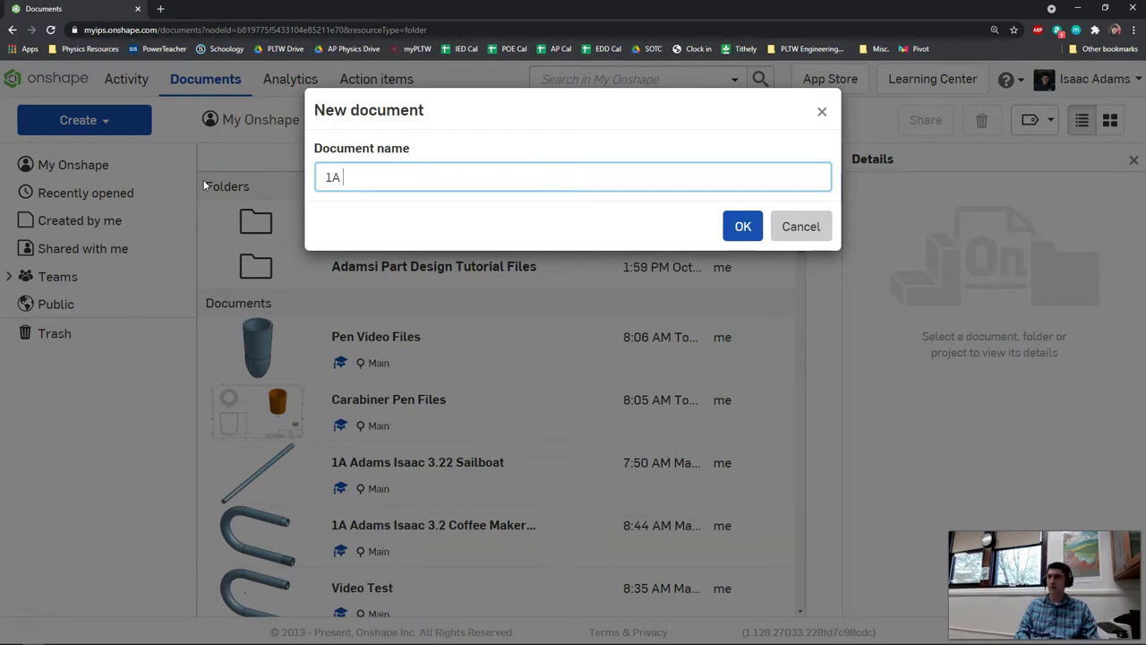
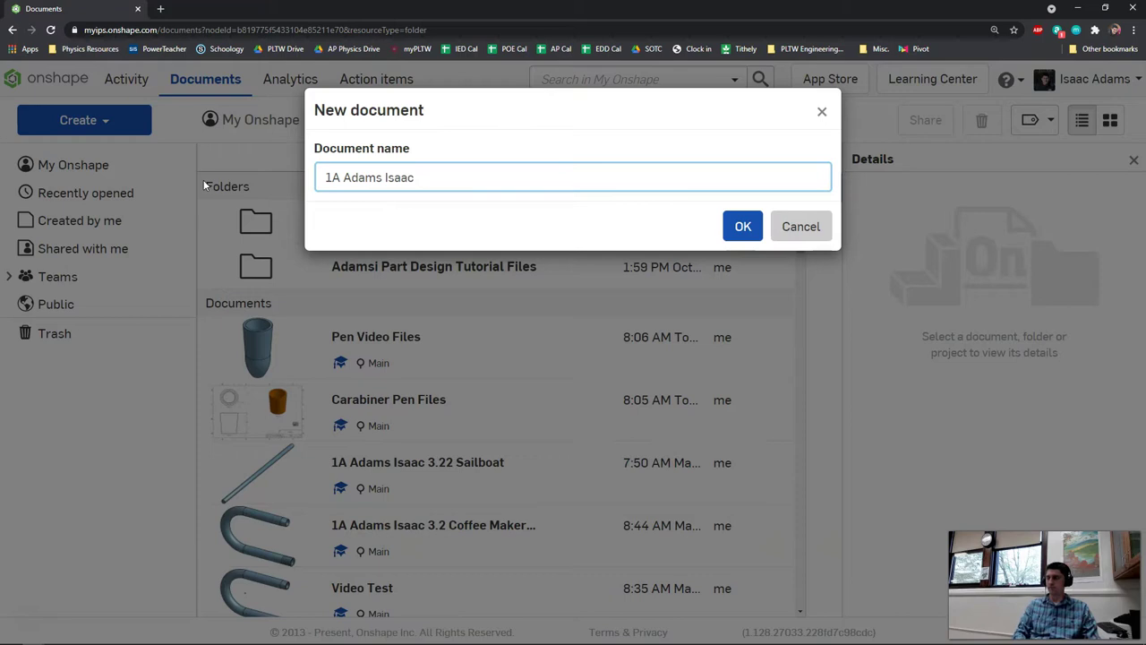
{"action": "type", "text": "4.14"}
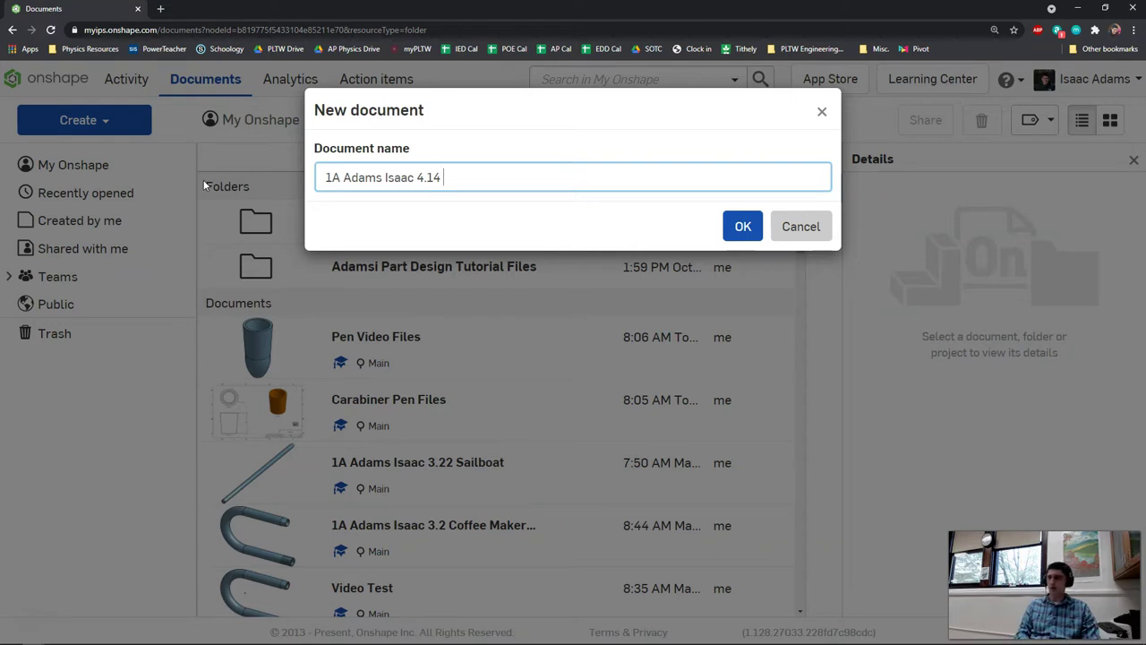
{"action": "type", "text": "Carabine"}
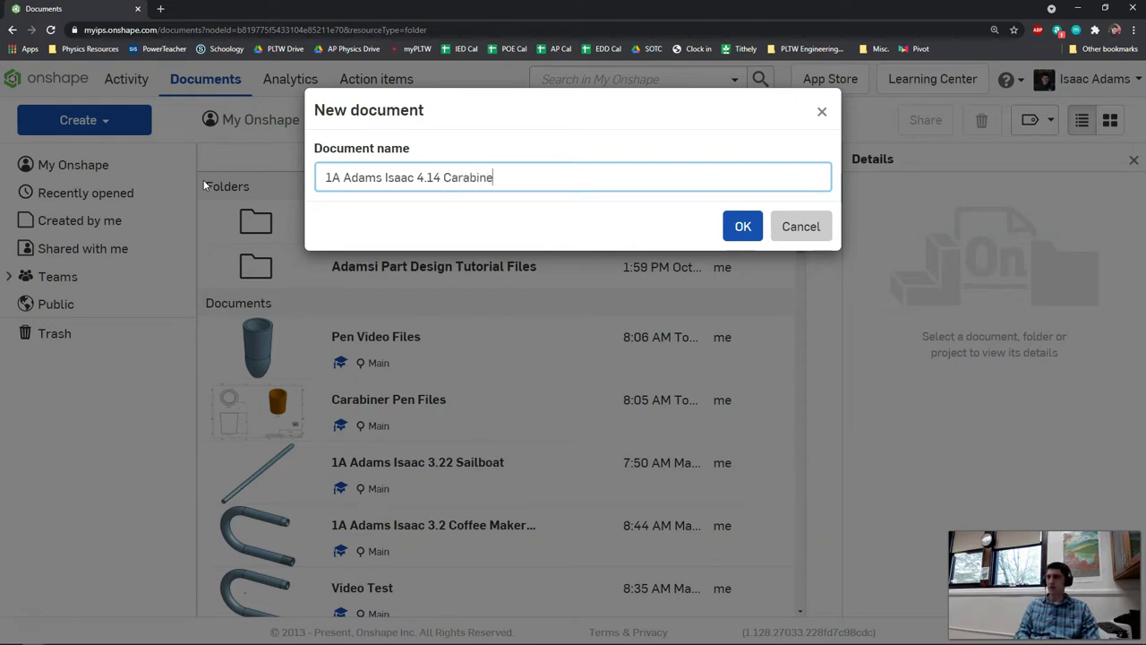
{"action": "type", "text": "r Pen"}
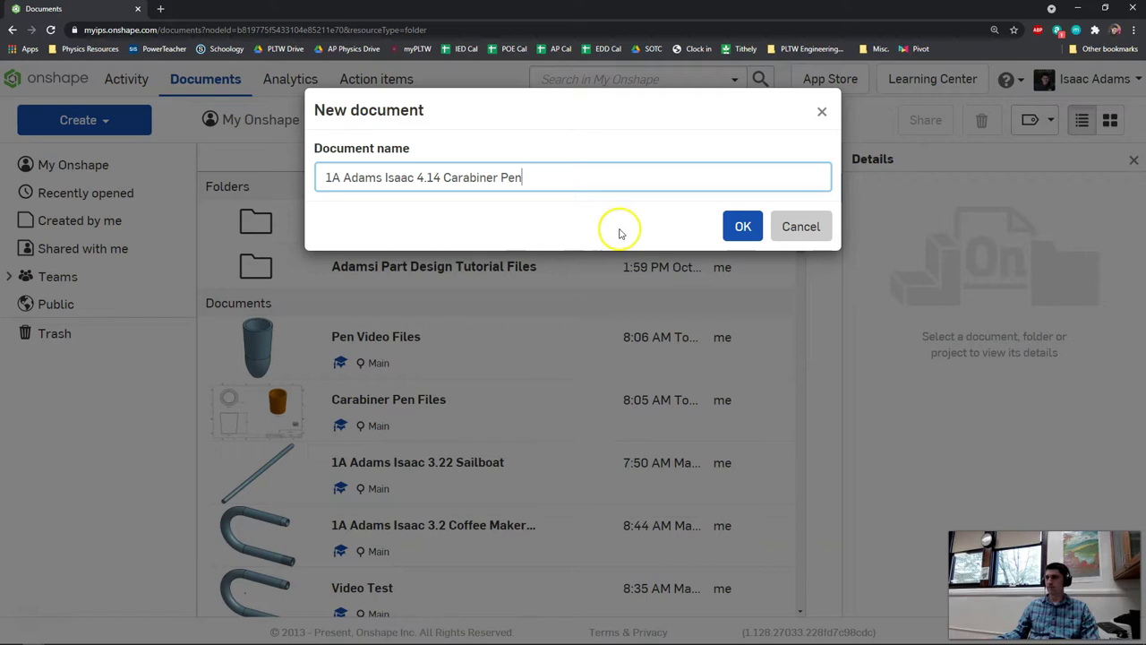
{"action": "left_click", "coordinate": [747, 229]}
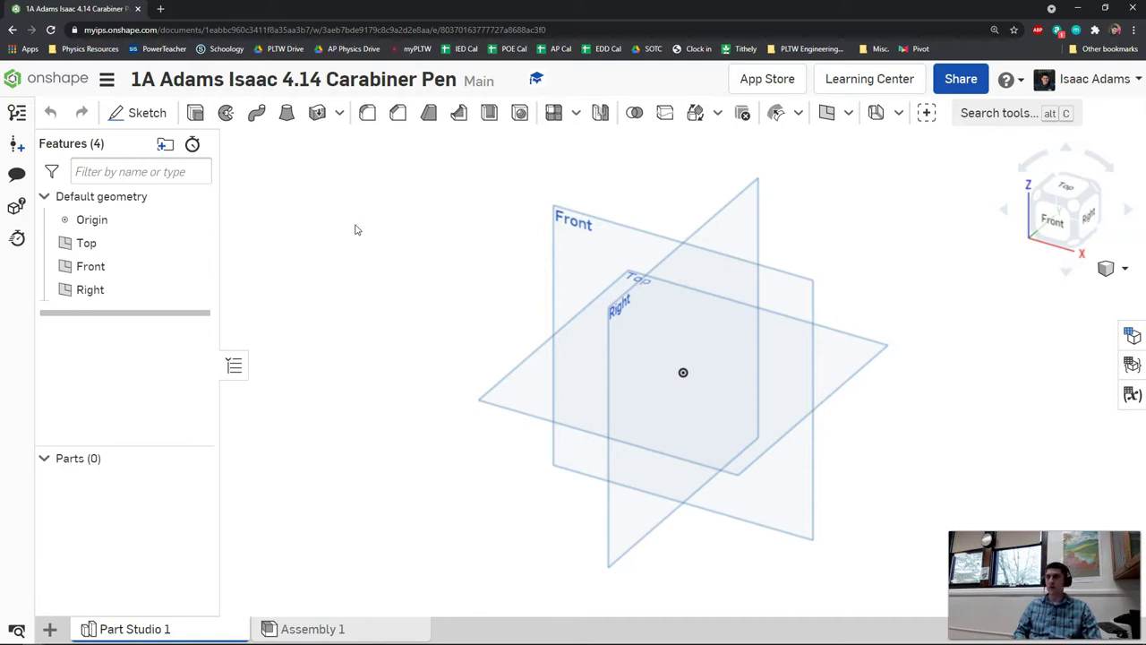
- Orbit the view to inspect the default Top, Front and Right planes
{"action": "right_click_drag", "start_coordinate": [373, 250], "coordinate": [414, 237]}
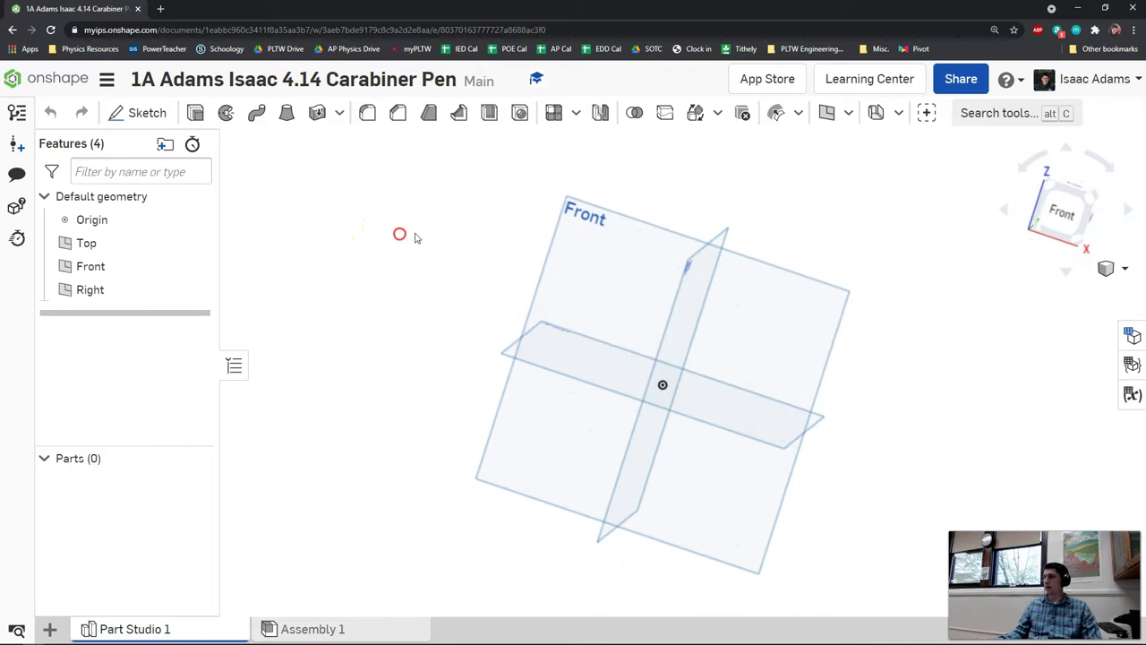
- Start a new sketch on the Front plane
{"action": "left_click", "coordinate": [139, 113]}
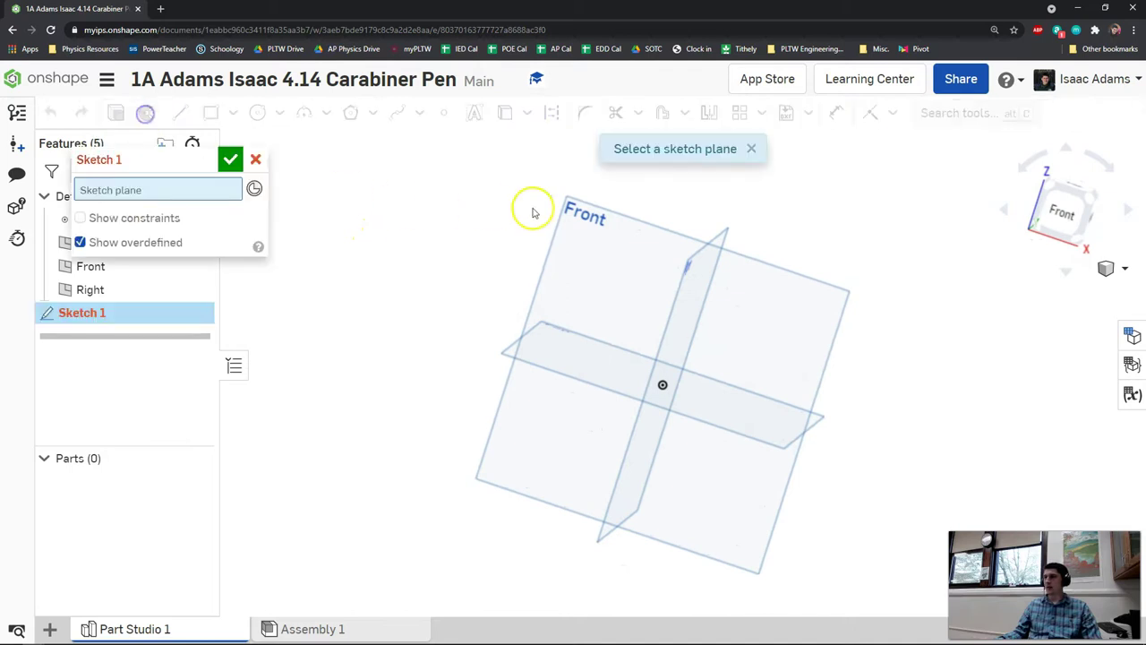
{"action": "left_click", "coordinate": [587, 225]}
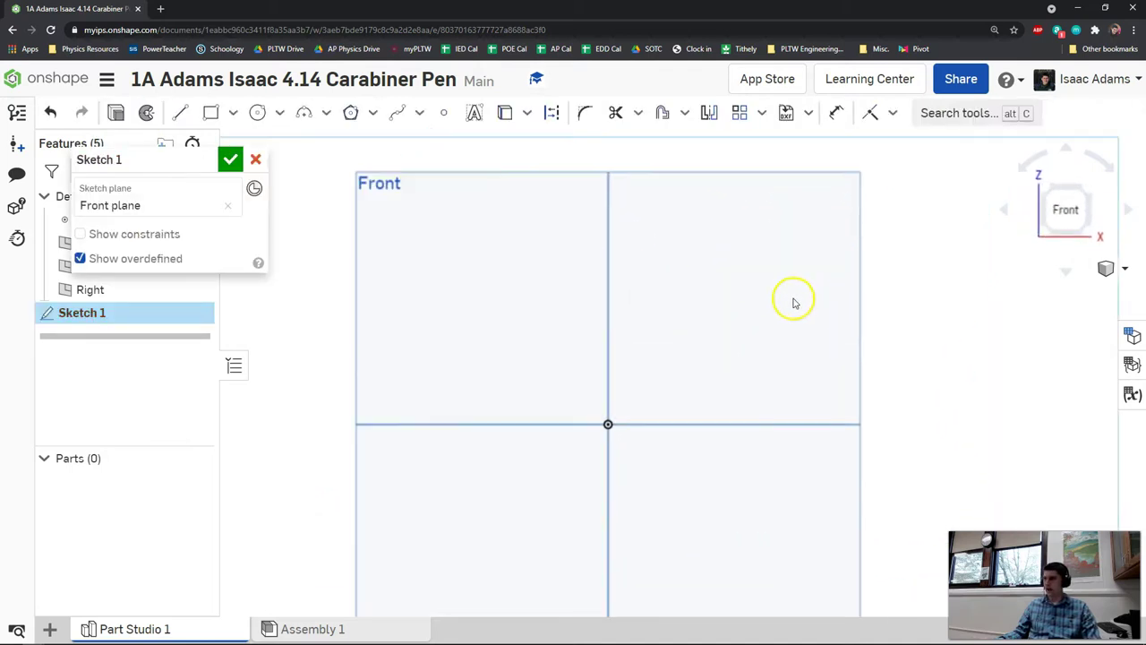
{"action": "left_click", "coordinate": [772, 244]}
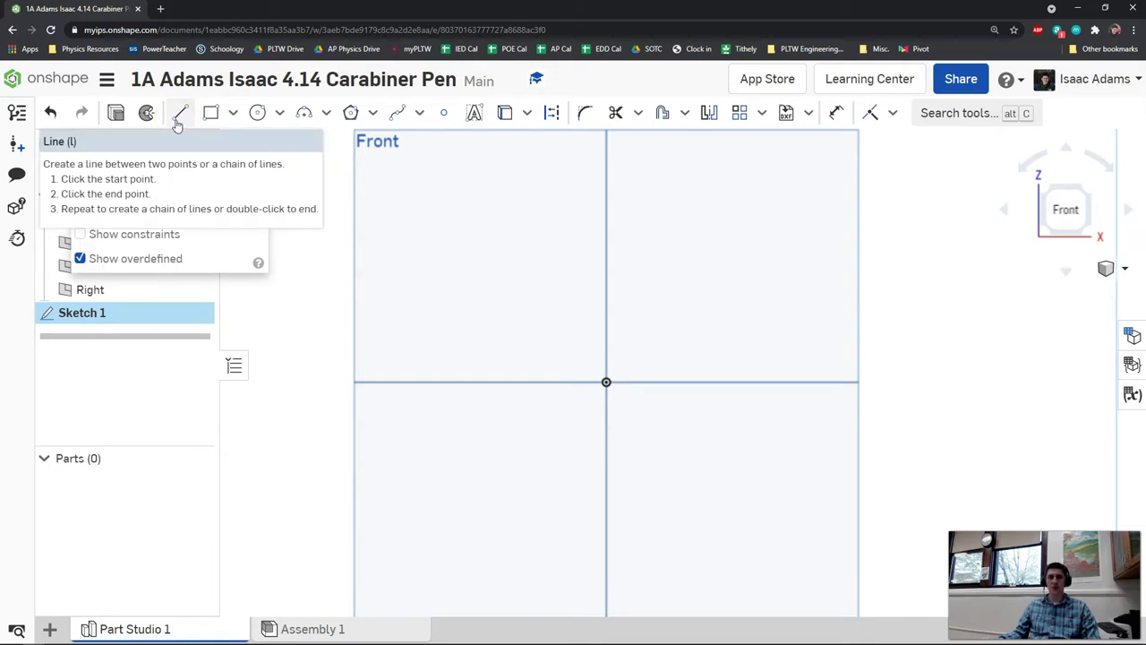
- Draw a vertical construction line through the origin as the revolve axis
{"action": "left_click", "coordinate": [182, 118]}
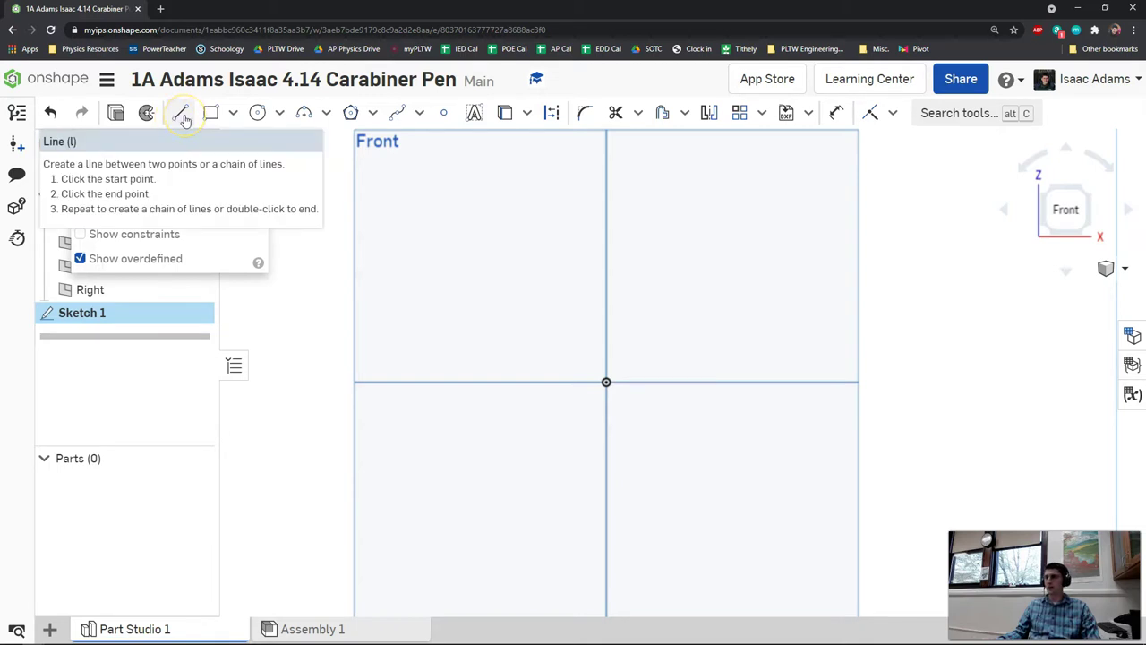
{"action": "left_click", "coordinate": [182, 119]}
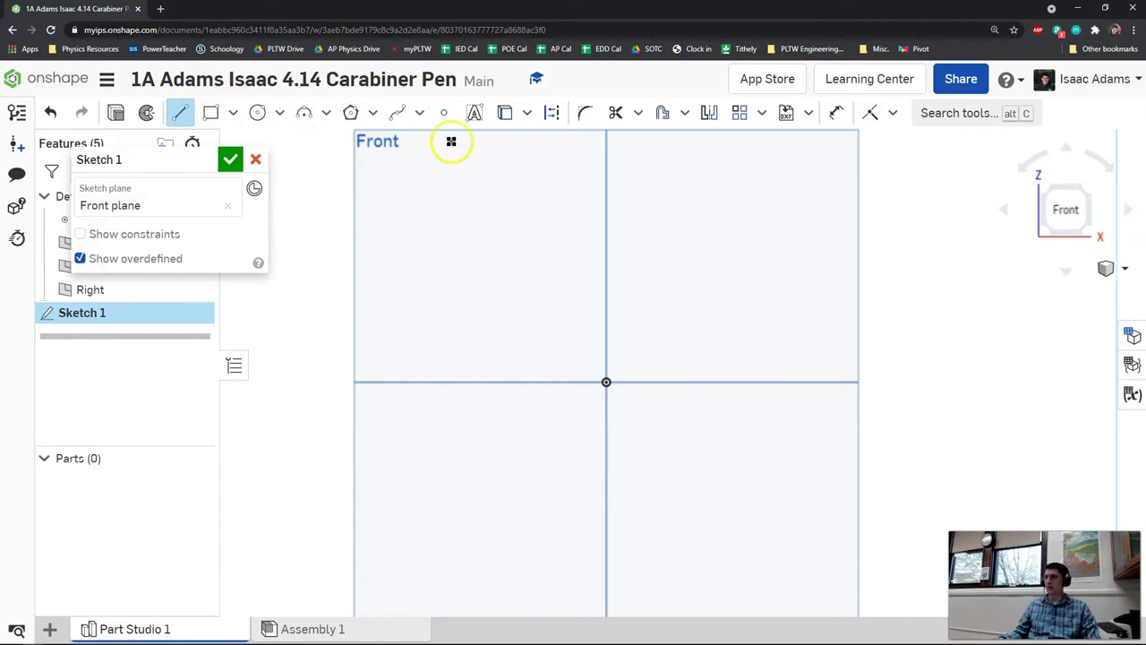
{"action": "left_click", "coordinate": [555, 115]}
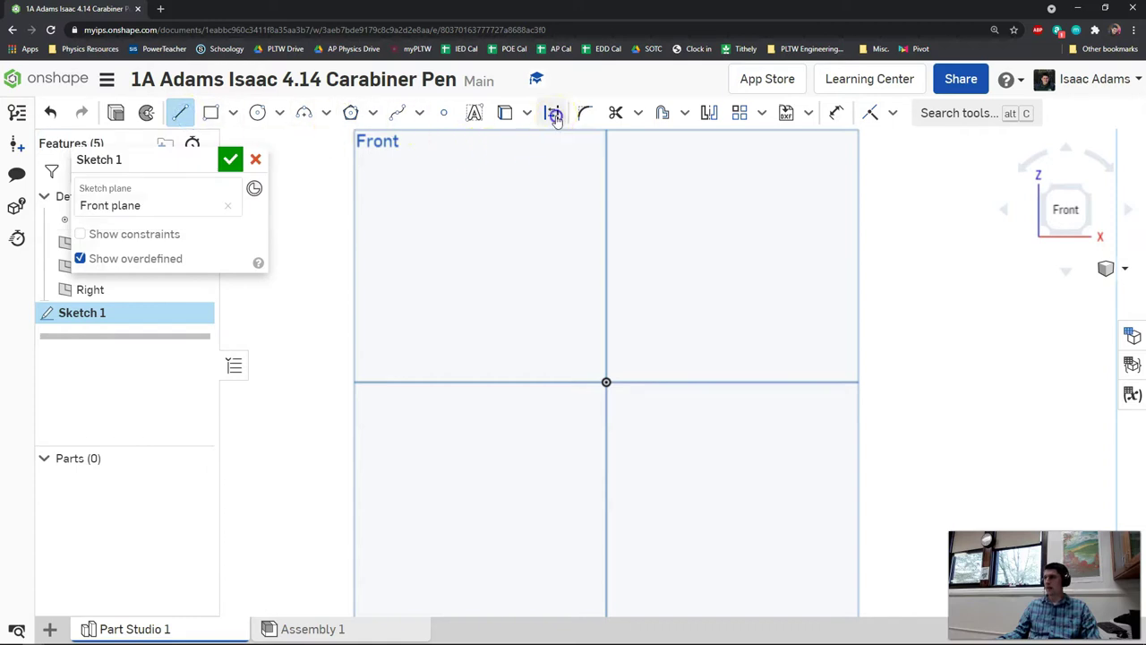
{"action": "left_click", "coordinate": [606, 383]}
{"action": "scroll", "coordinate": [606, 542], "scroll_direction": "up", "scroll_amount": 3}
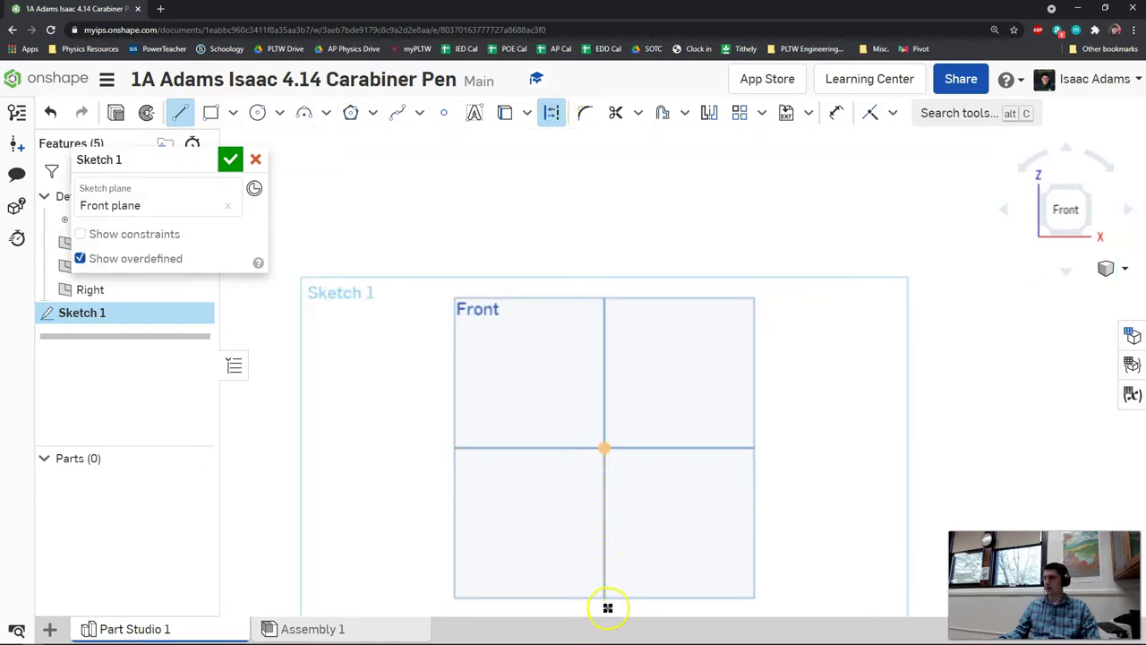
{"action": "left_click", "coordinate": [604, 606]}
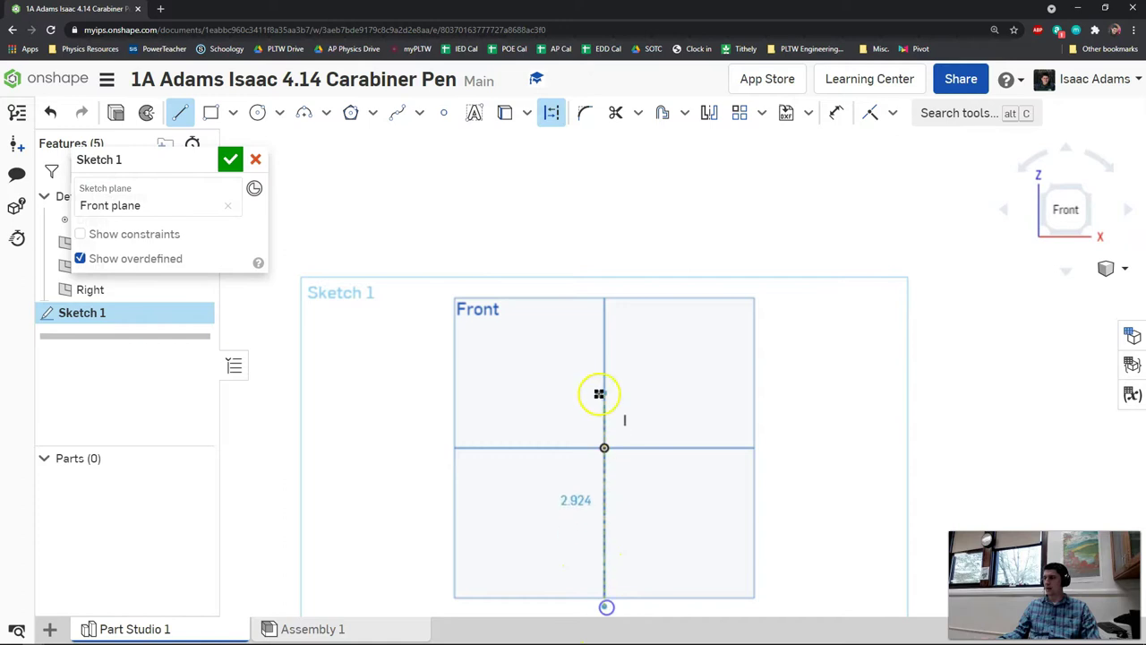
{"action": "left_click", "coordinate": [604, 281]}
{"action": "right_click", "coordinate": [631, 287]}
{"action": "left_click", "coordinate": [651, 300]}
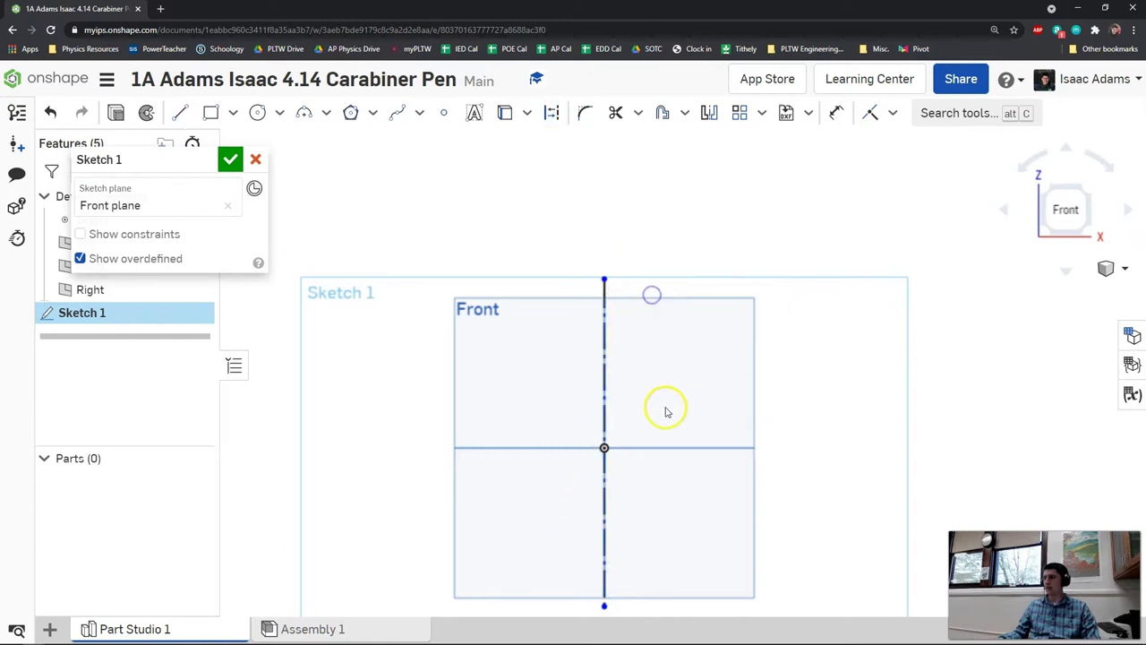
{"action": "middle_click_drag", "start_coordinate": [688, 429], "coordinate": [699, 379]}
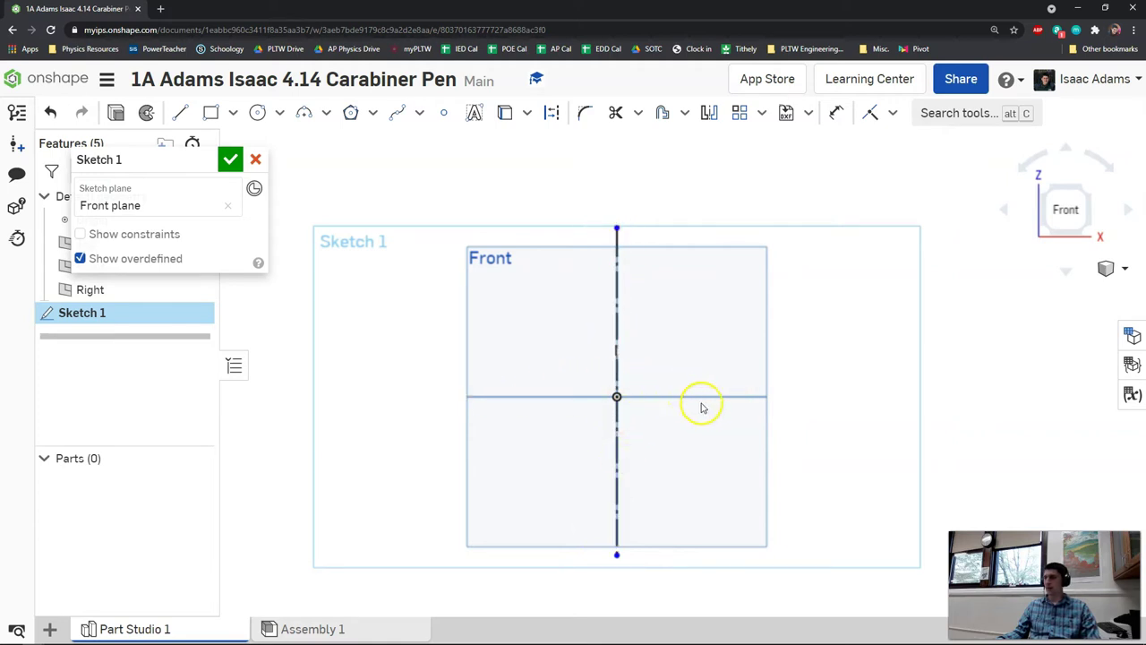
- Draw a horizontal line right from the origin with length .239/2
{"action": "scroll", "coordinate": [699, 404], "scroll_direction": "up", "scroll_amount": 5}
{"action": "scroll", "coordinate": [681, 313], "scroll_direction": "up", "scroll_amount": 3}
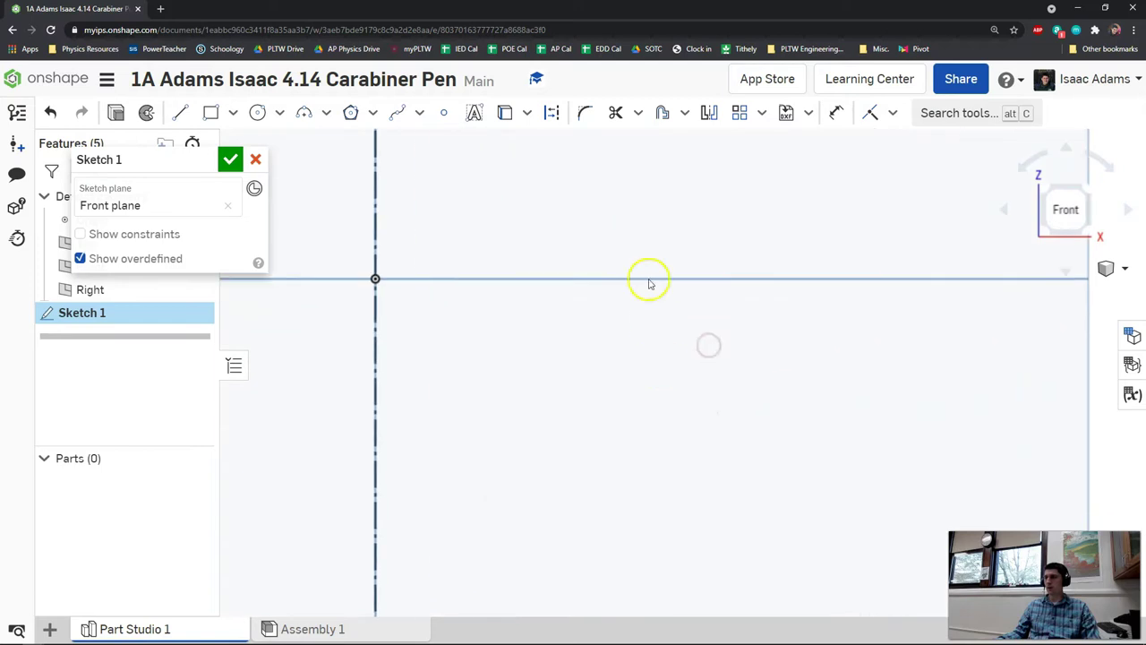
{"action": "mouse_move", "coordinate": [647, 277]}
{"action": "middle_mouse_down"}
{"action": "mouse_move", "coordinate": [635, 438]}
{"action": "mouse_move", "coordinate": [681, 449]}
{"action": "middle_mouse_up"}
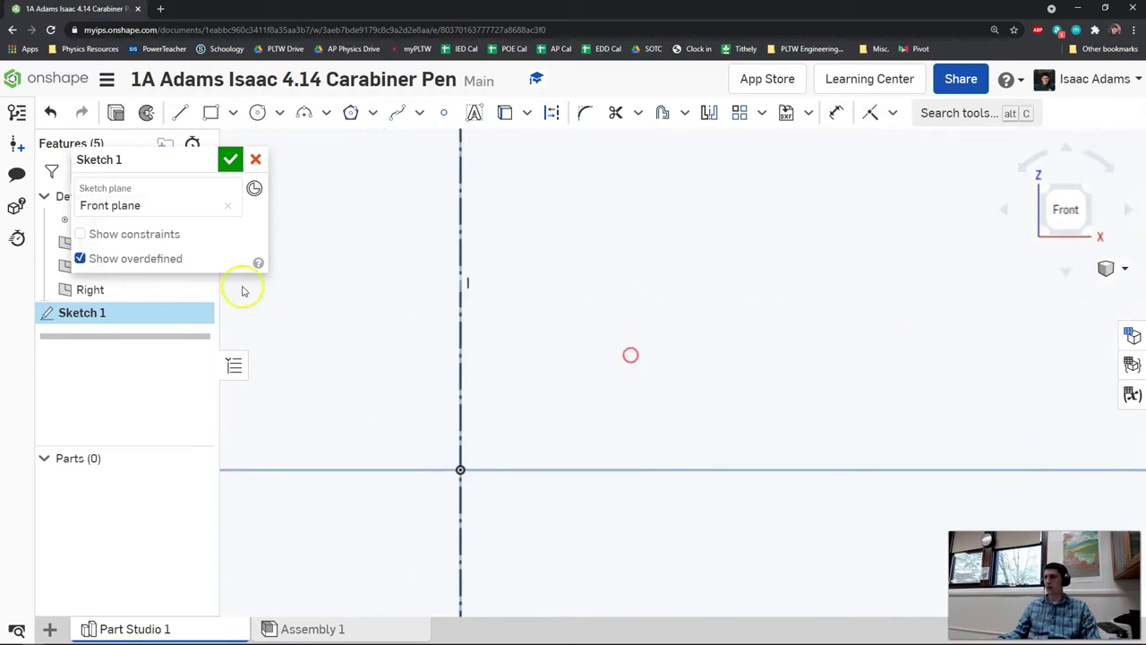
{"action": "left_click", "coordinate": [179, 114]}
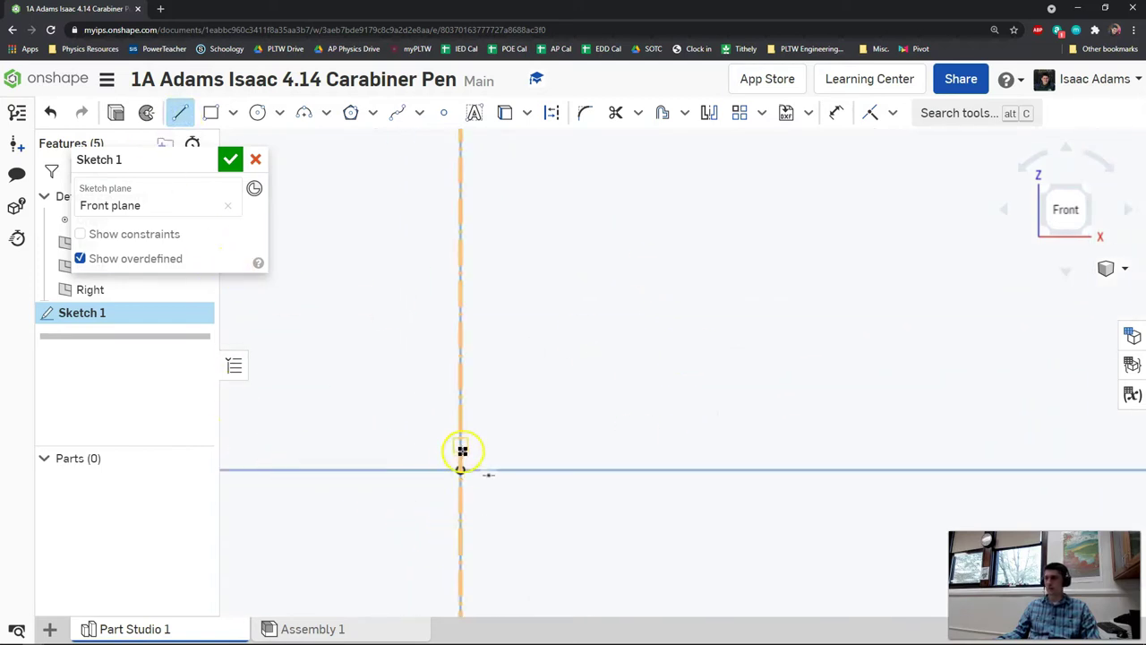
{"action": "mouse_move", "coordinate": [459, 469]}
{"action": "left_mouse_down"}
{"action": "mouse_move", "coordinate": [786, 468]}
{"action": "mouse_move", "coordinate": [308, 517]}
{"action": "left_mouse_up"}
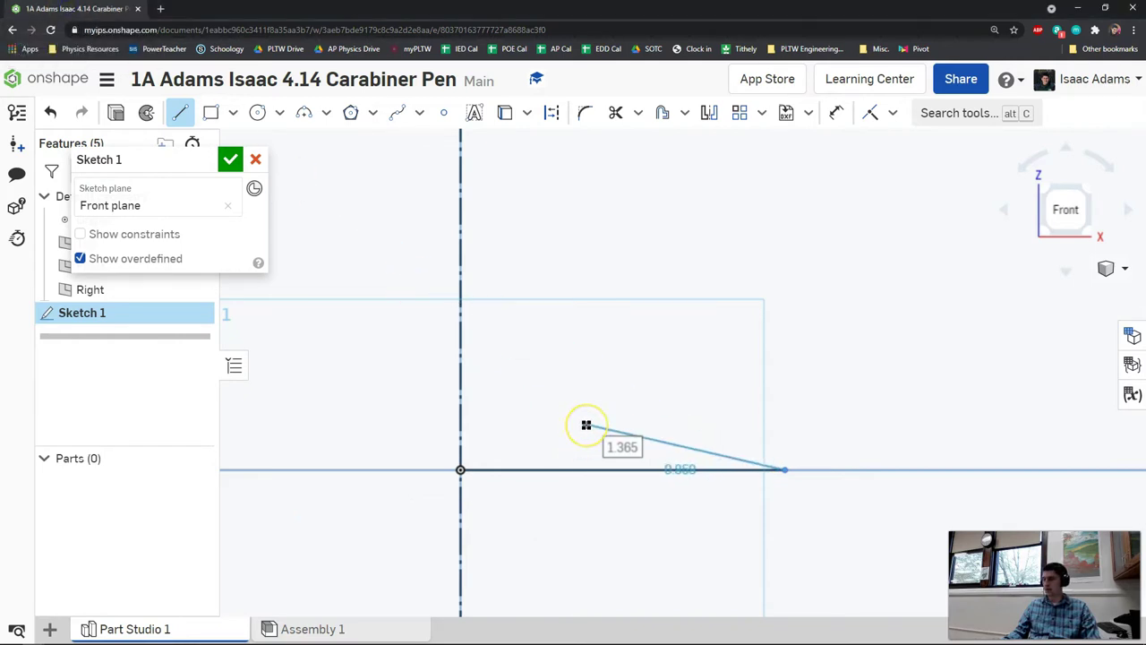
{"action": "key", "text": "Tab"}
{"action": "type", "text": ".23"}
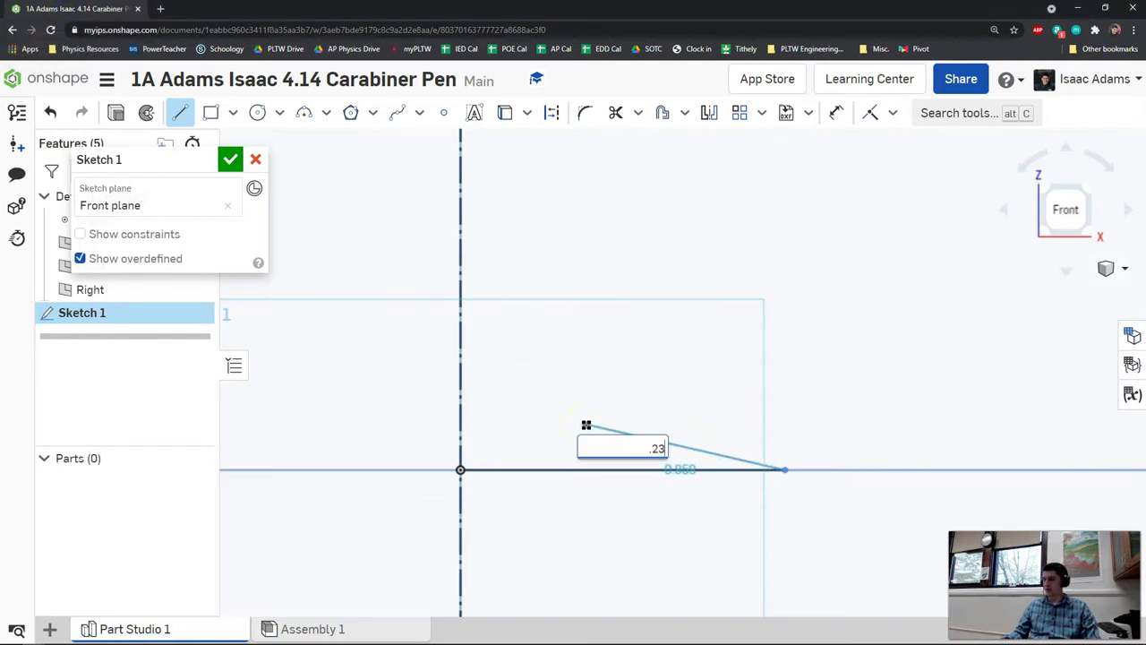
{"action": "type", "text": "9/2"}
{"action": "key", "text": "Return"}
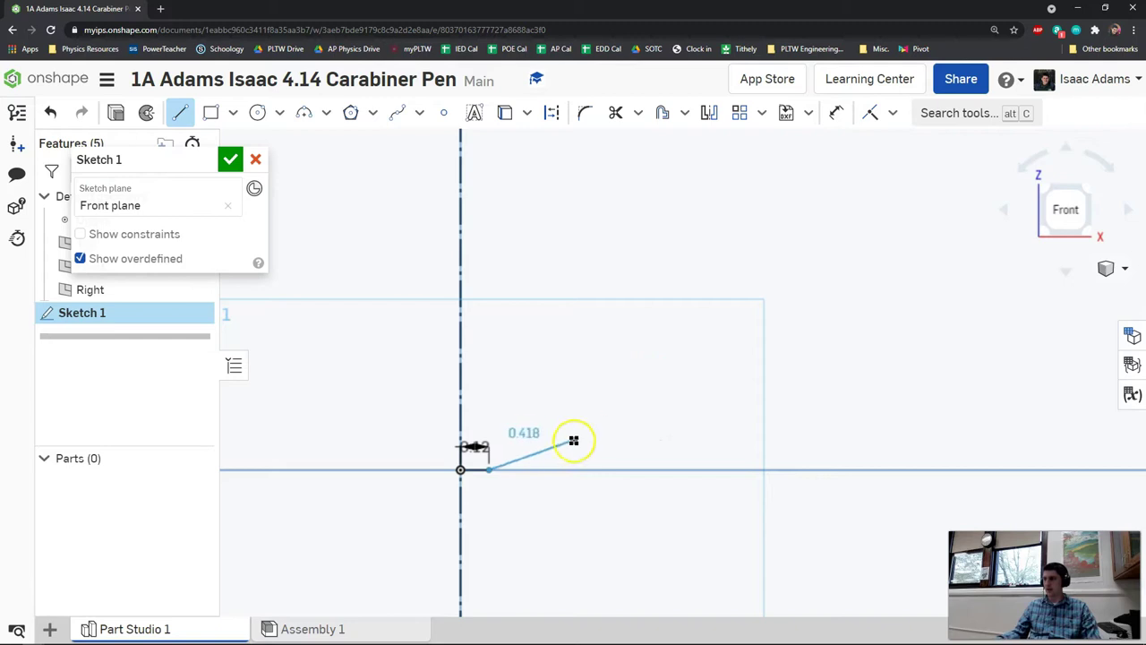
- Abandon the unfinished sloped line and fit the view to the Front plane
{"action": "scroll", "coordinate": [502, 412], "scroll_direction": "up", "scroll_amount": 5}
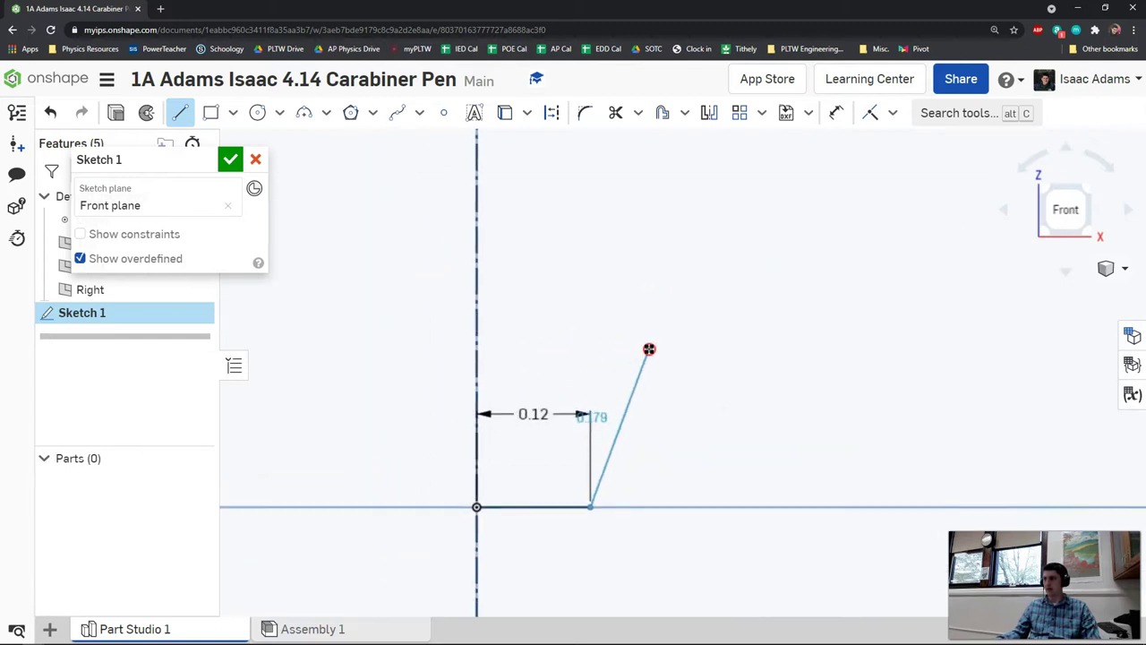
{"action": "right_click", "coordinate": [659, 401]}
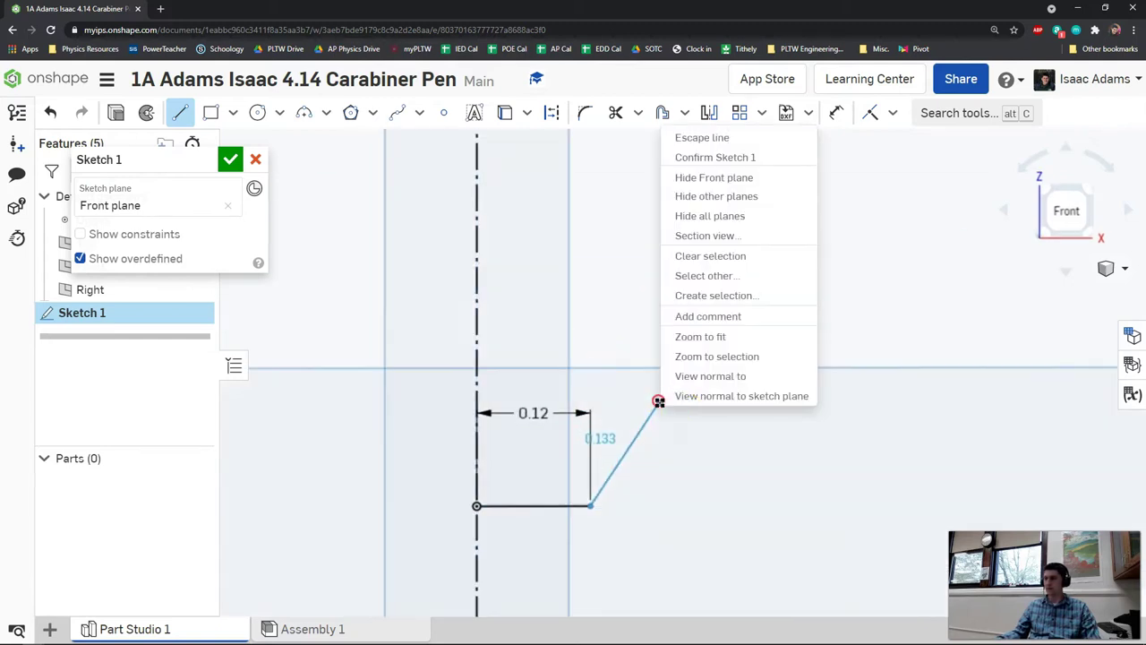
{"action": "left_click", "coordinate": [694, 139]}
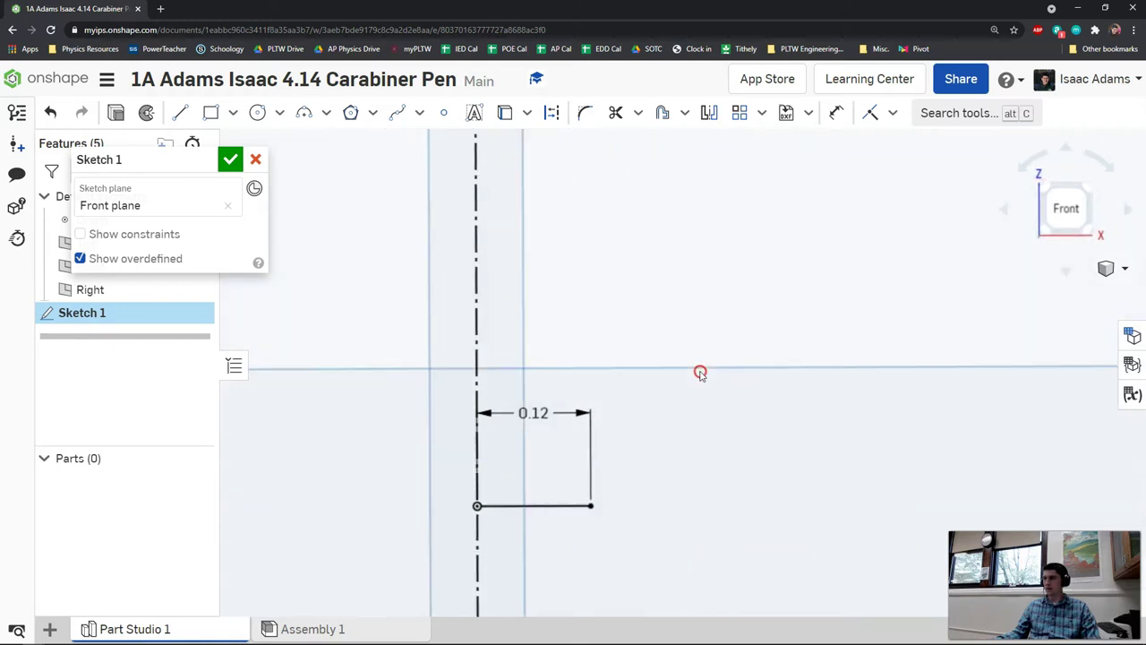
{"action": "left_click", "coordinate": [1043, 207]}
{"action": "scroll", "coordinate": [800, 277], "scroll_direction": "up", "scroll_amount": 5}
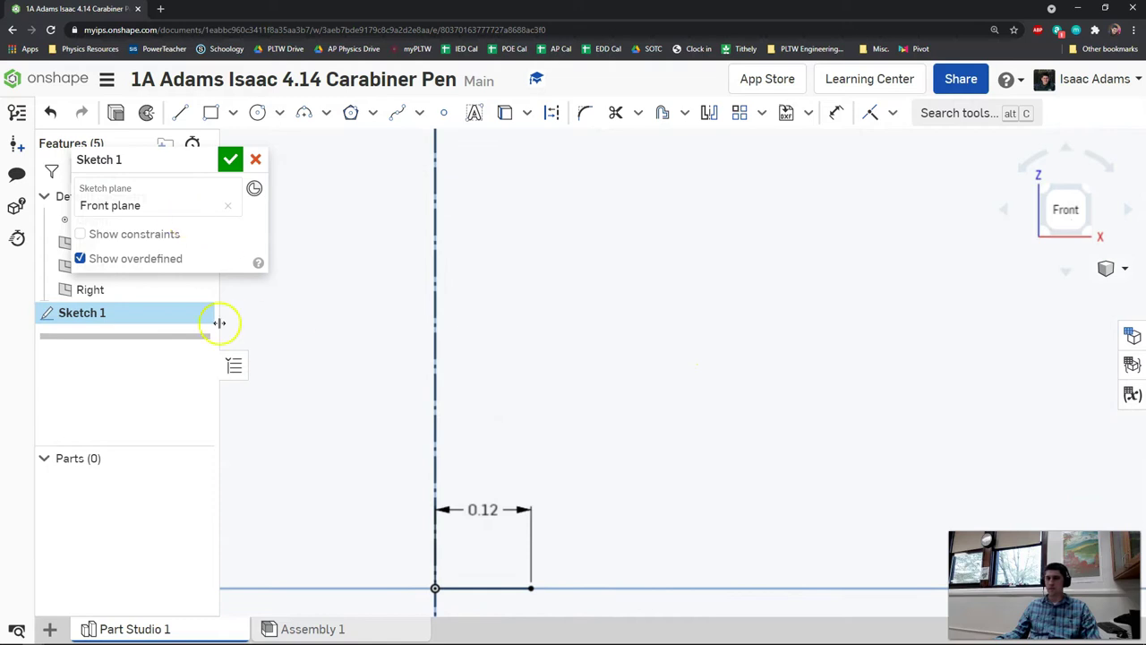
- Draw a 0.561-long vertical line up the centreline from the origin
{"action": "left_click", "coordinate": [179, 113]}
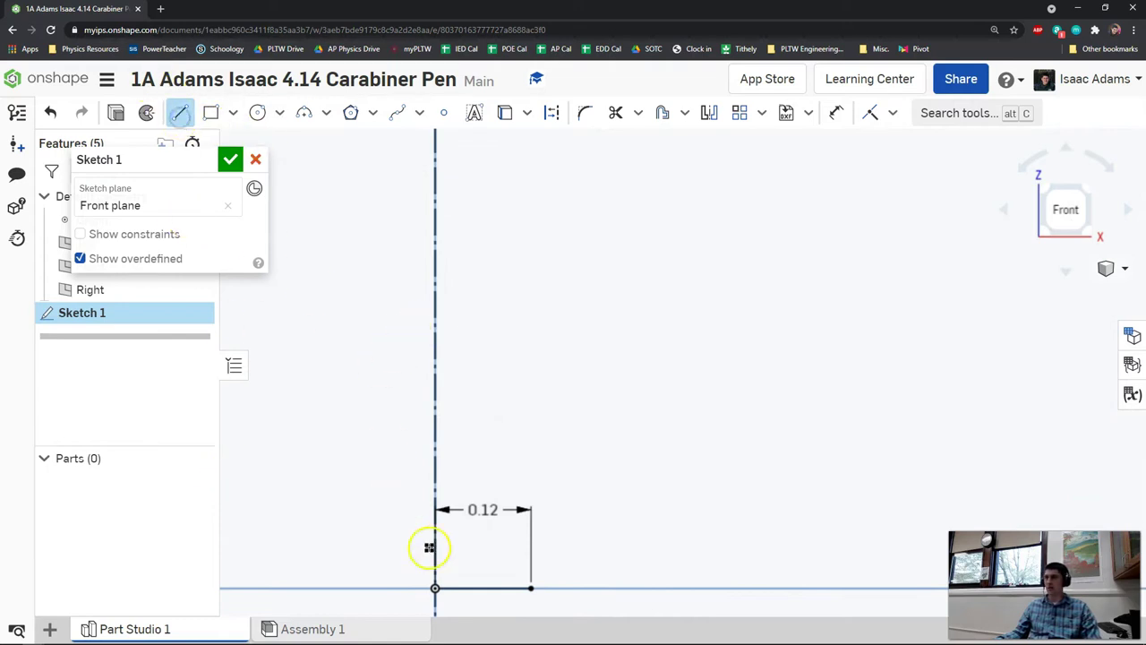
{"action": "left_click", "coordinate": [437, 589]}
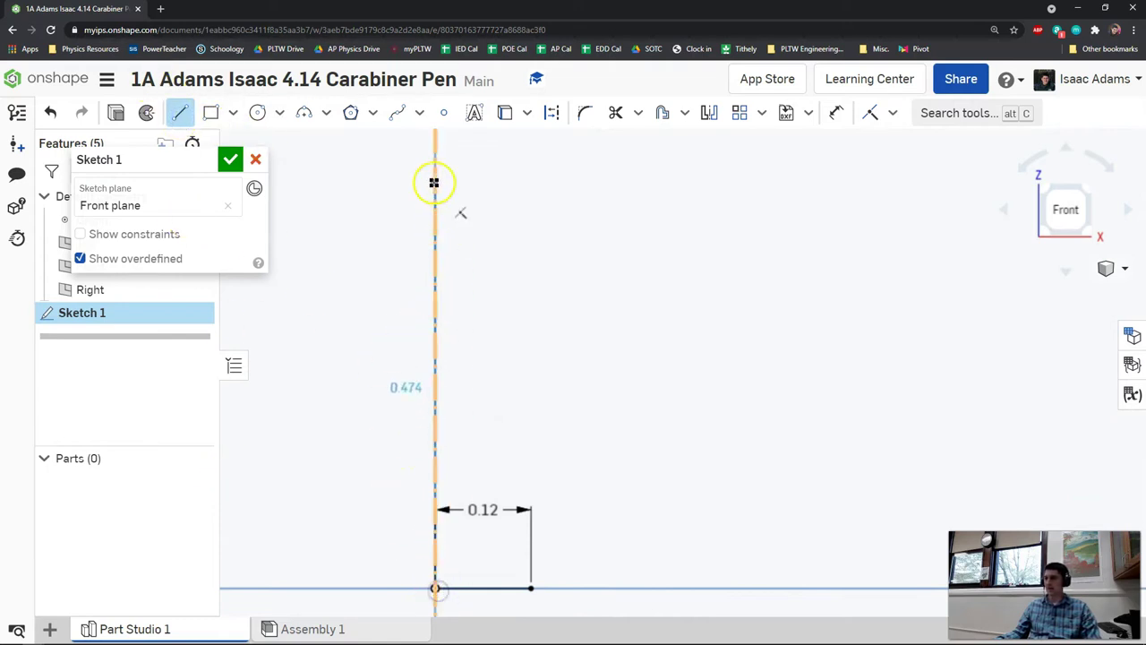
{"action": "left_click", "coordinate": [435, 148]}
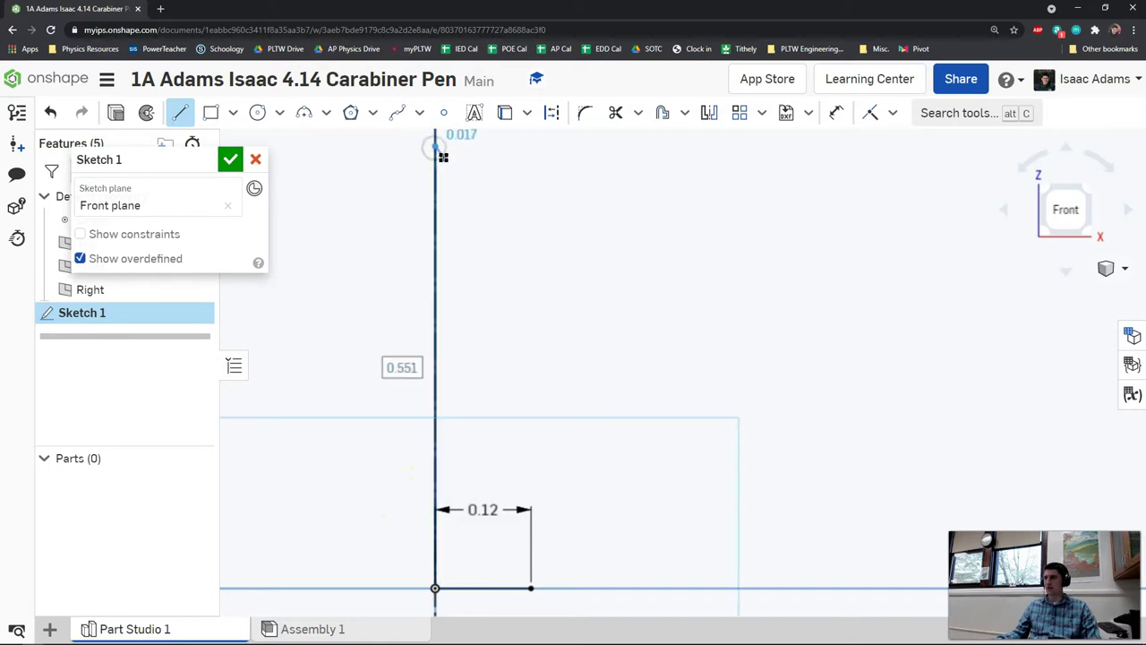
{"action": "type", "text": ".561"}
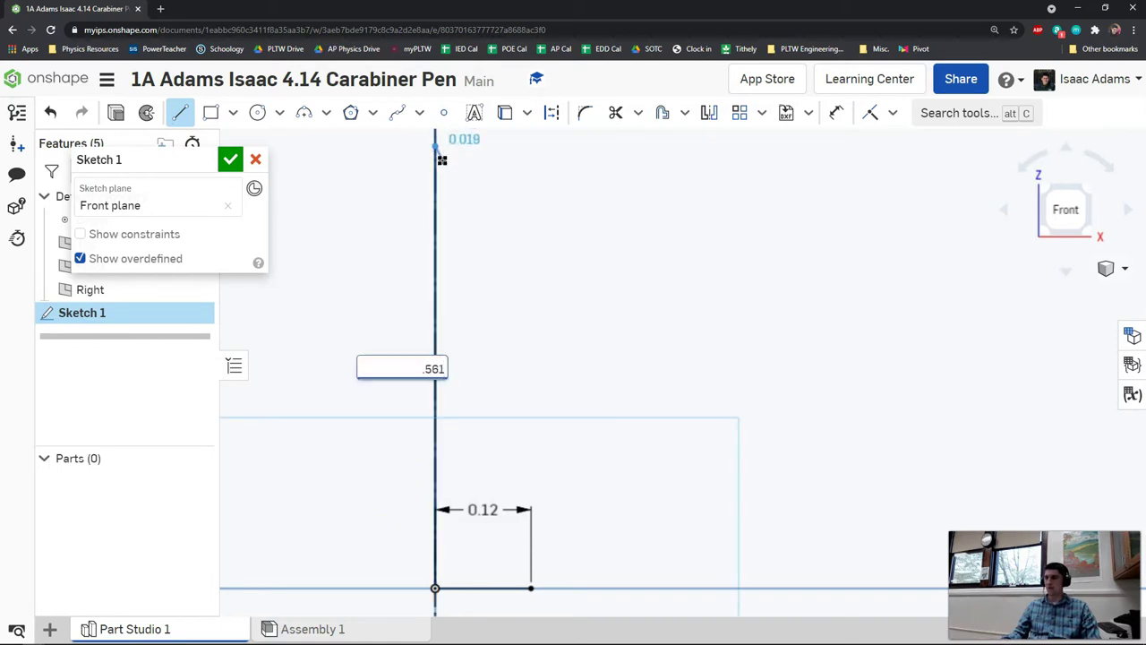
{"action": "key", "text": "Return"}
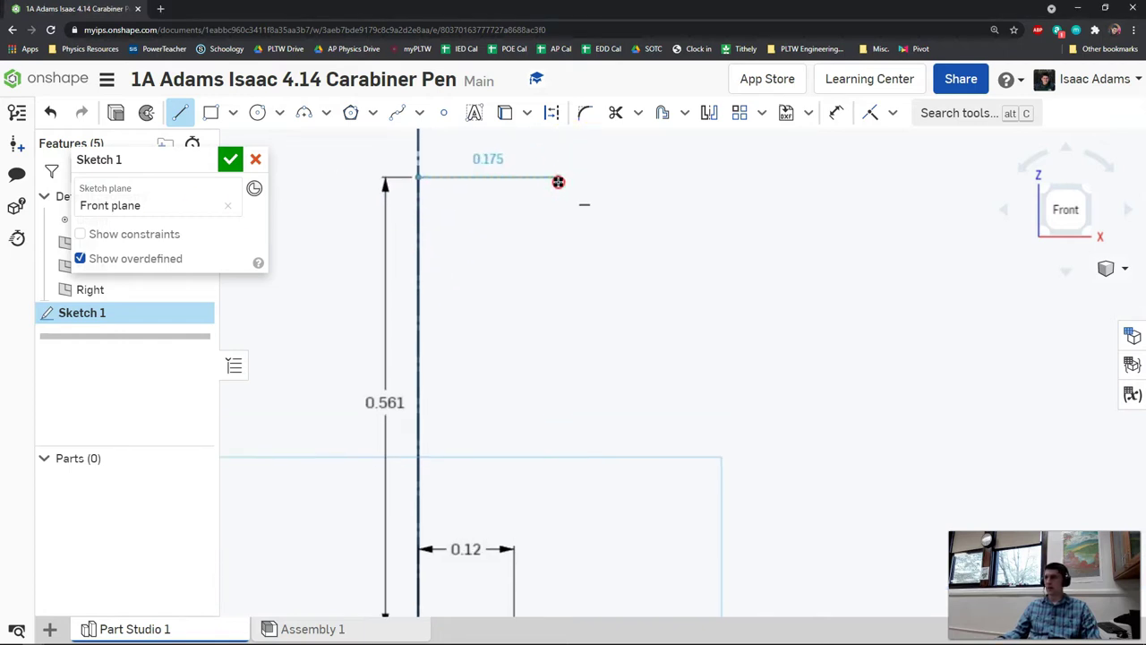
- Draw the top horizontal line with length half of 0.541
{"action": "left_click", "coordinate": [648, 164]}
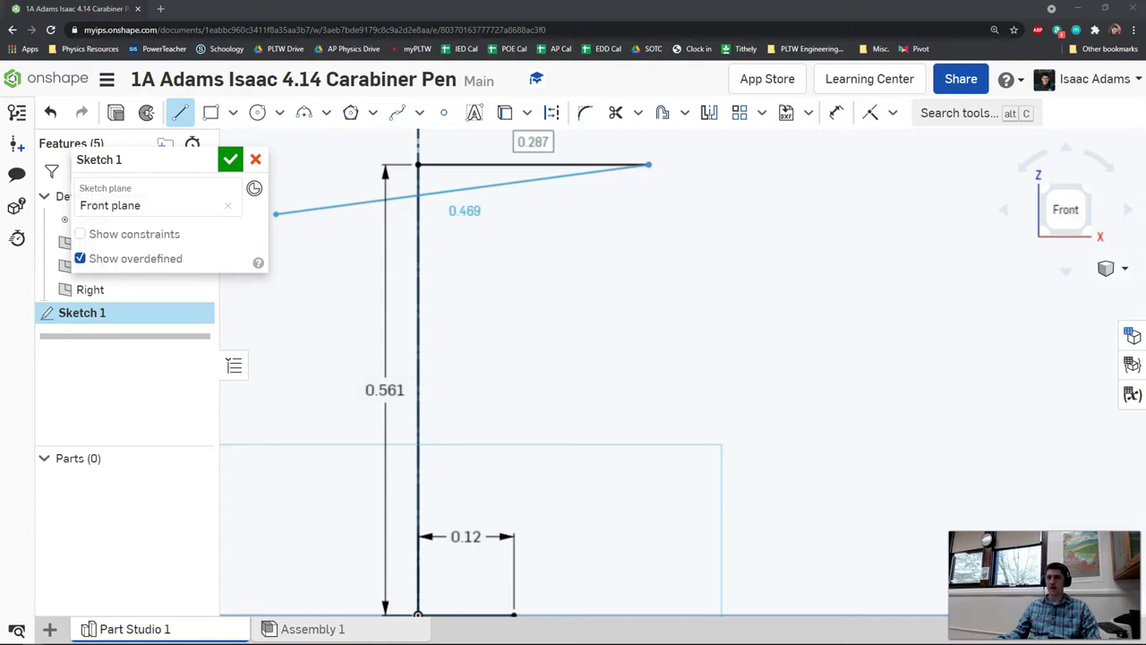
{"action": "left_click", "coordinate": [230, 14]}
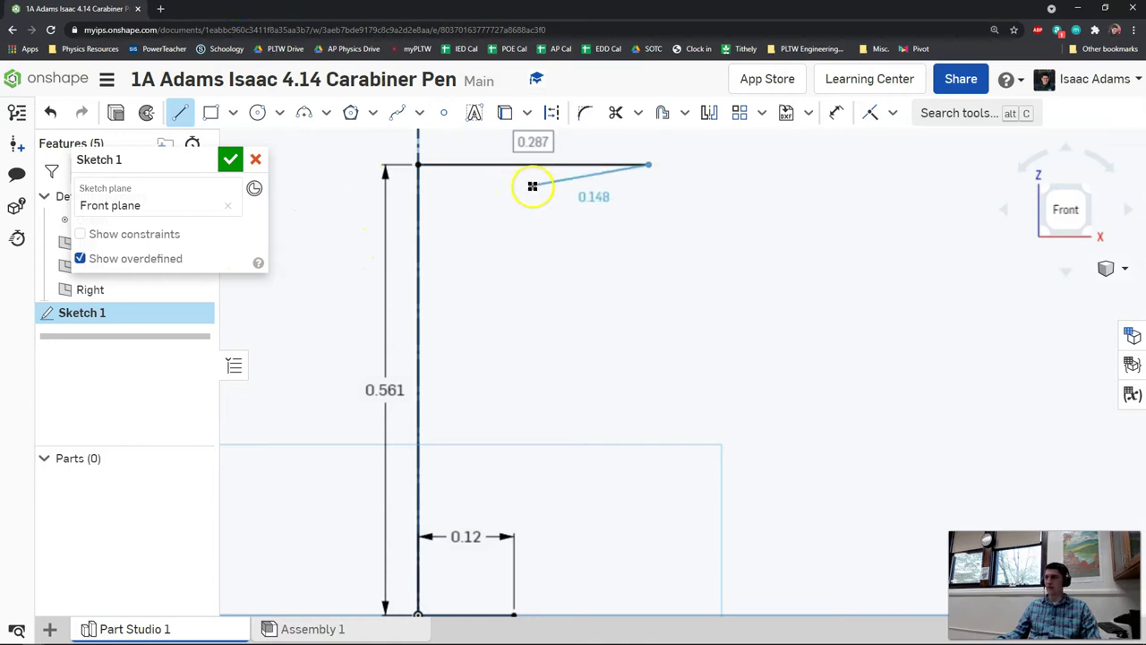
{"action": "type", "text": "5.5"}
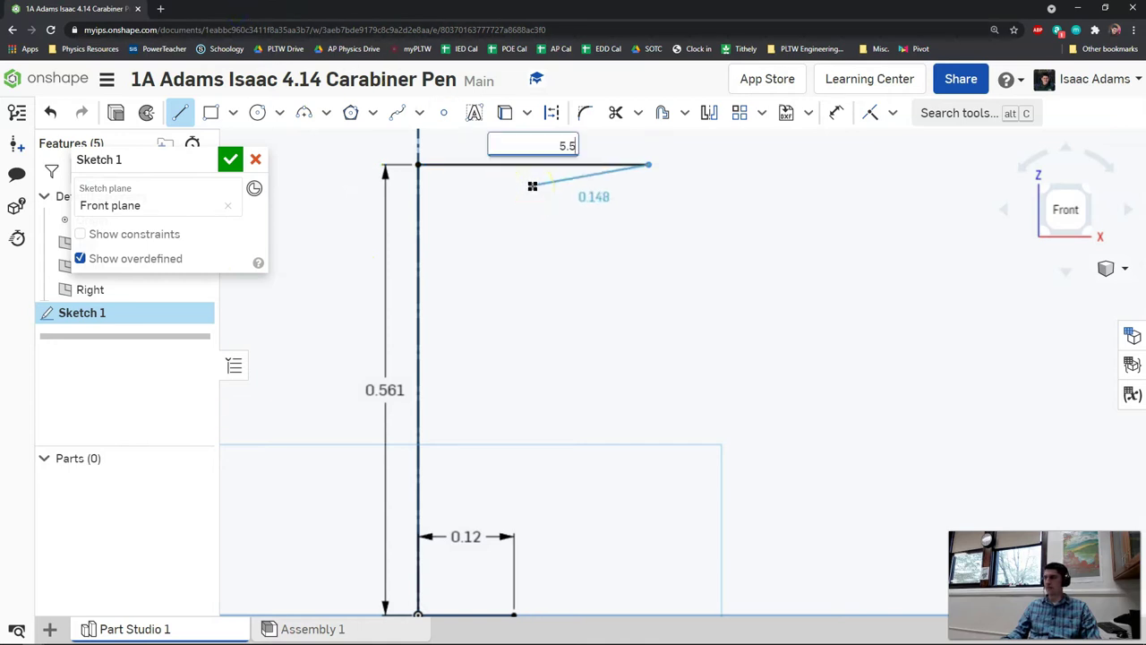
{"action": "key", "text": "BackSpace"}
{"action": "key", "text": "BackSpace"}
{"action": "key", "text": "BackSpace"}
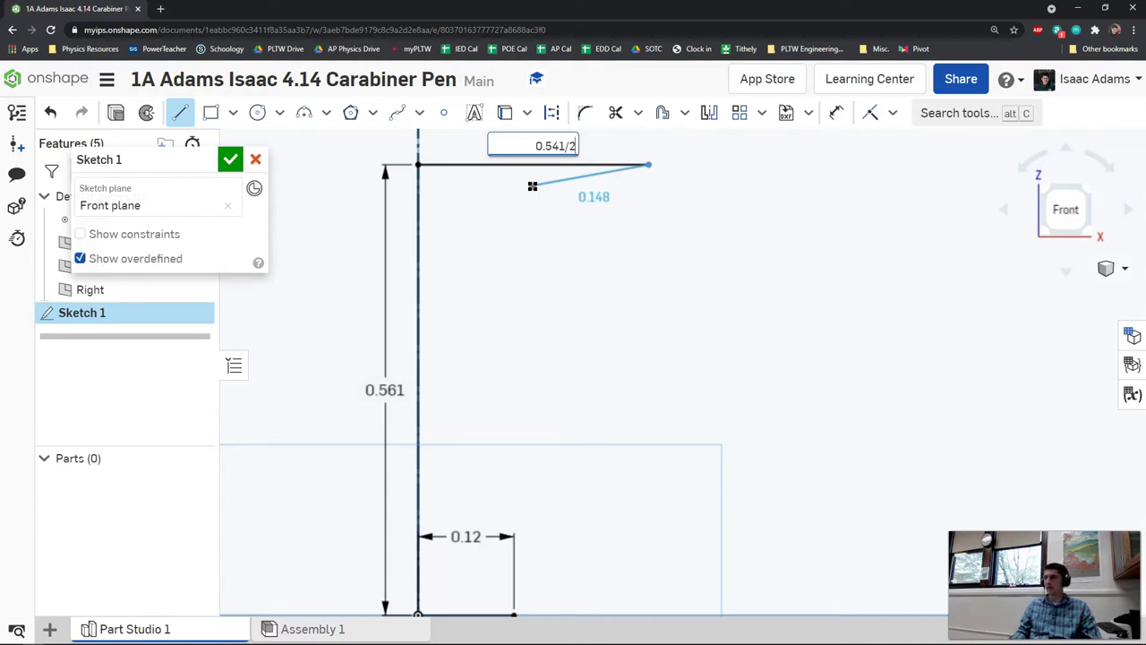
{"action": "key", "text": "Return"}
- Abandon the dangling extra line left in progress
{"action": "scroll", "coordinate": [543, 189], "scroll_direction": "up", "scroll_amount": 2}
{"action": "scroll", "coordinate": [538, 230], "scroll_direction": "down", "scroll_amount": 2}
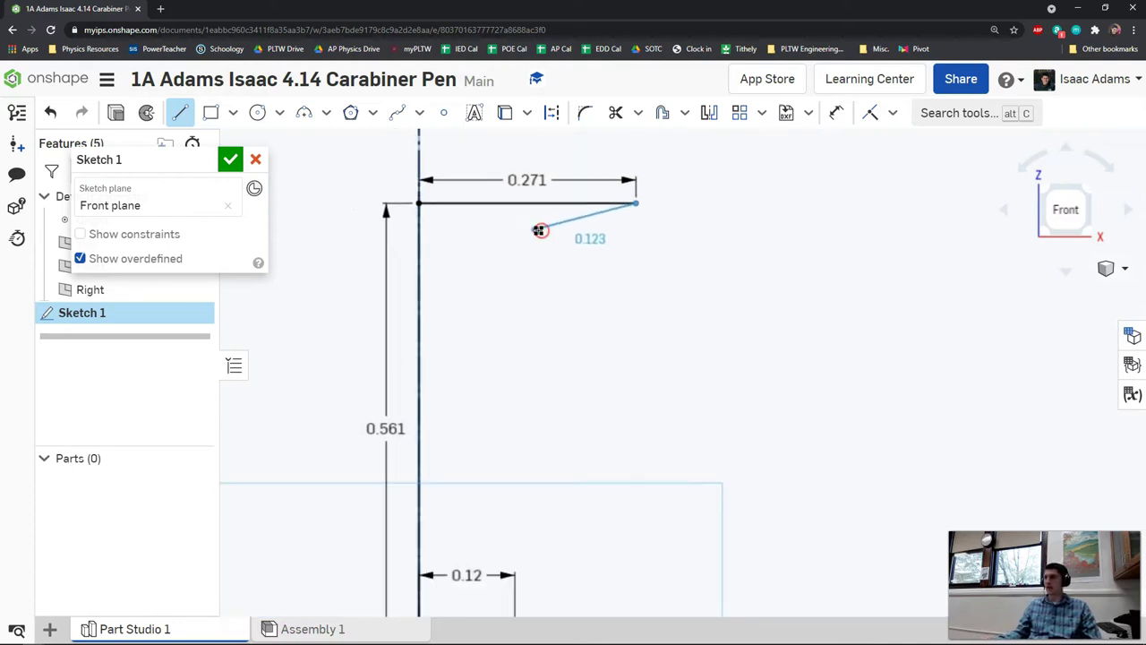
{"action": "left_click", "coordinate": [563, 196]}
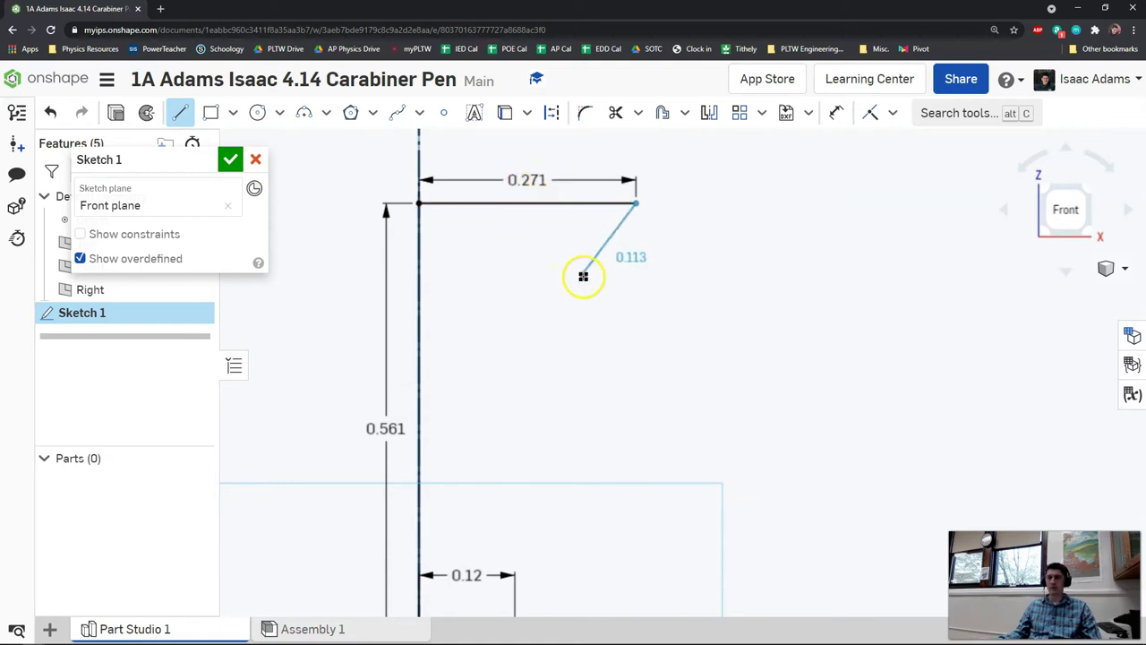
{"action": "right_click", "coordinate": [636, 303]}
{"action": "left_click", "coordinate": [679, 316]}
{"action": "middle_click_drag", "start_coordinate": [669, 315], "coordinate": [673, 290]}
{"action": "left_click", "coordinate": [389, 238]}
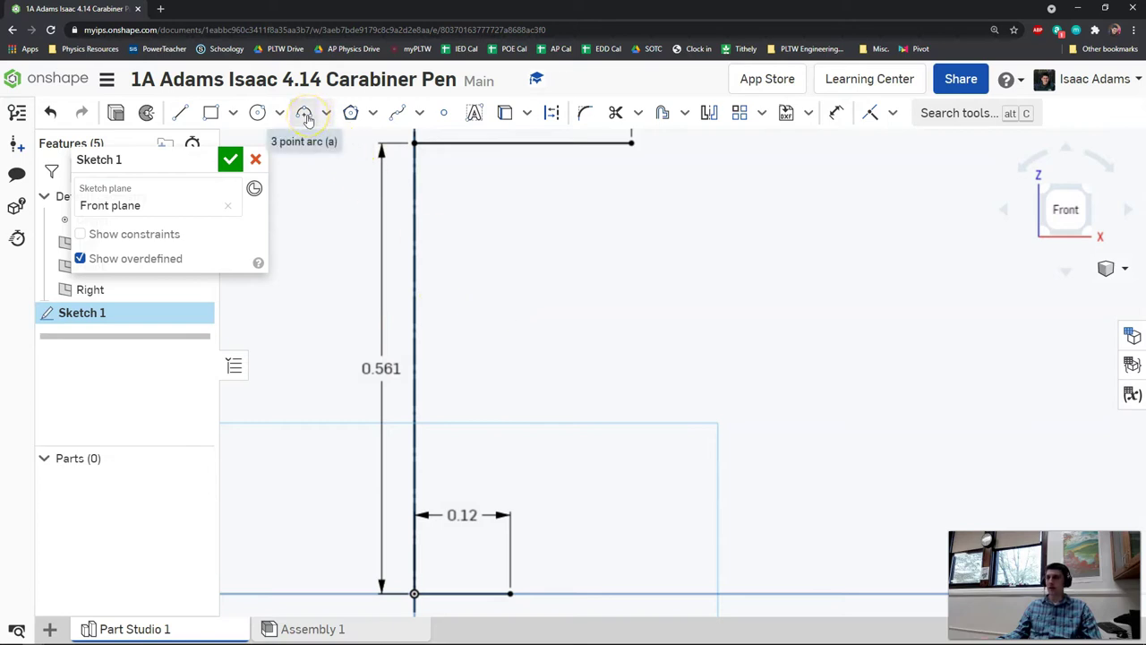
- Draw a three-point arc joining the top line's end to the bottom line's end
{"action": "left_click", "coordinate": [306, 117]}
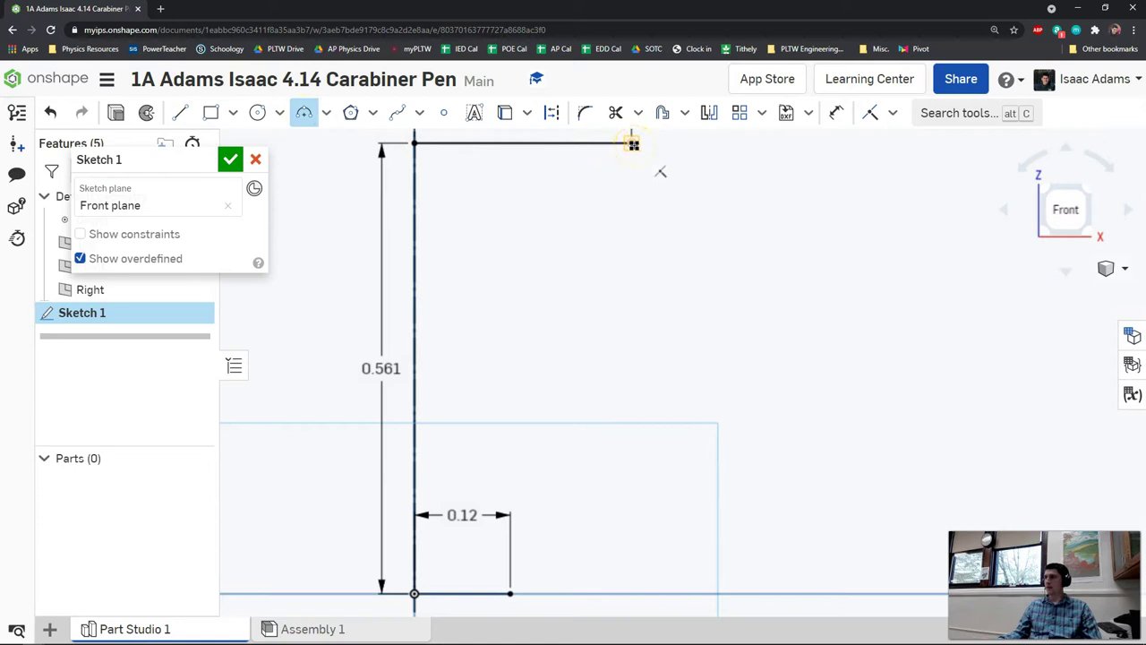
{"action": "left_click", "coordinate": [634, 145]}
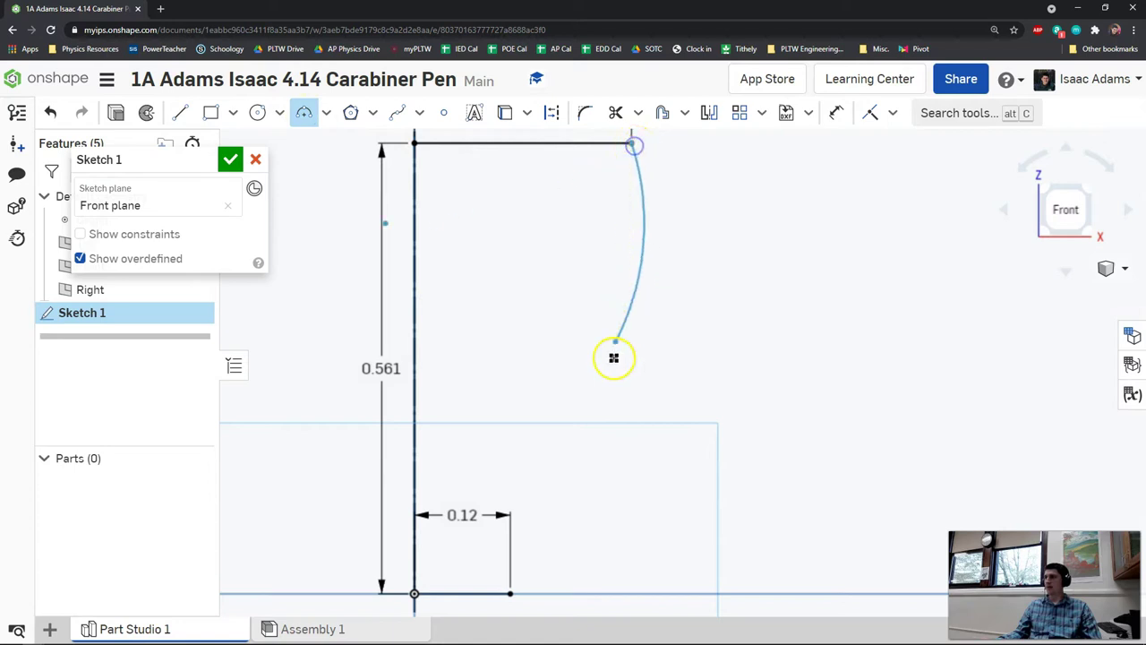
{"action": "left_click", "coordinate": [511, 593]}
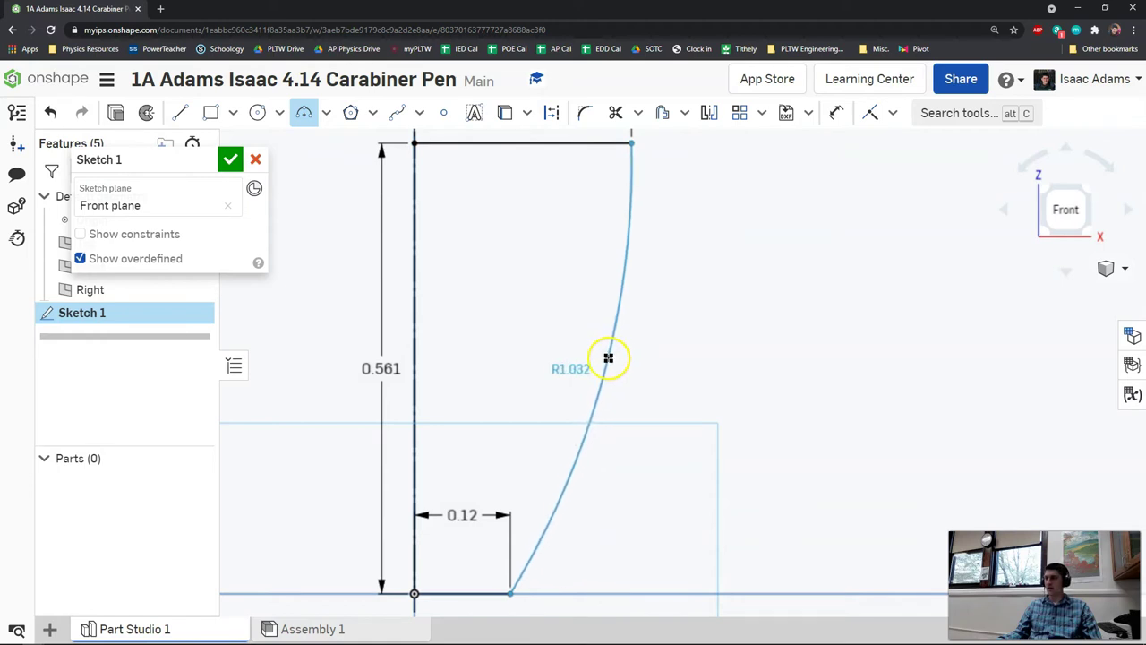
{"action": "left_click", "coordinate": [608, 358]}
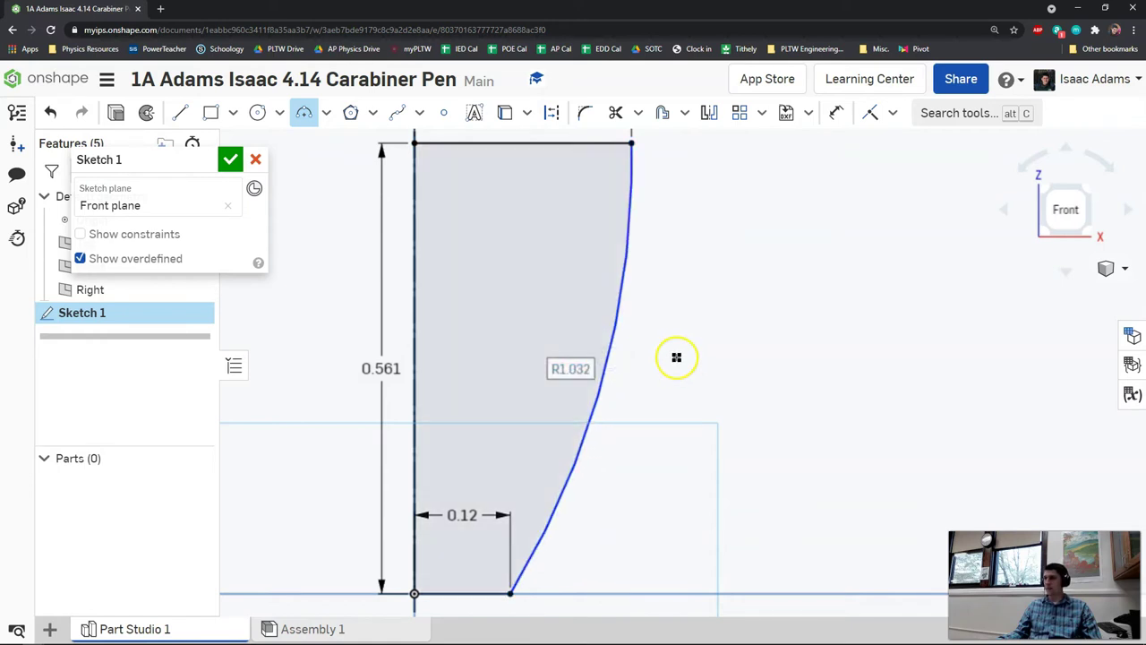
- Dimension the arc's radius to 0.855
{"action": "key", "text": "d"}
{"action": "left_click", "coordinate": [615, 340]}
{"action": "left_click", "coordinate": [672, 342]}
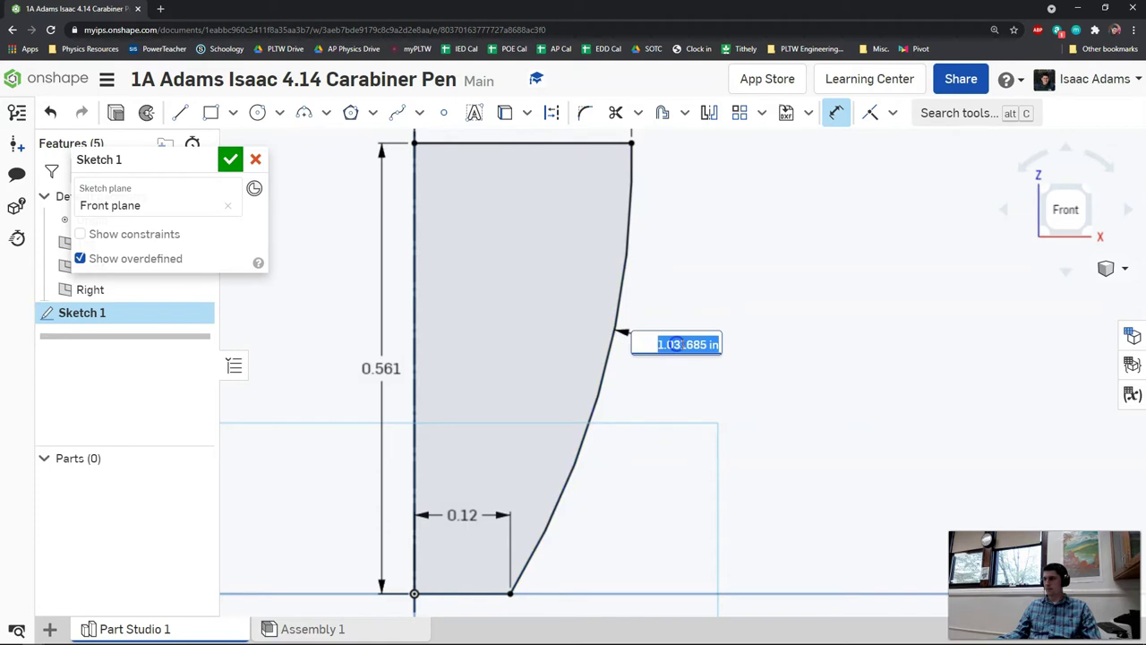
{"action": "type", "text": ".8"}
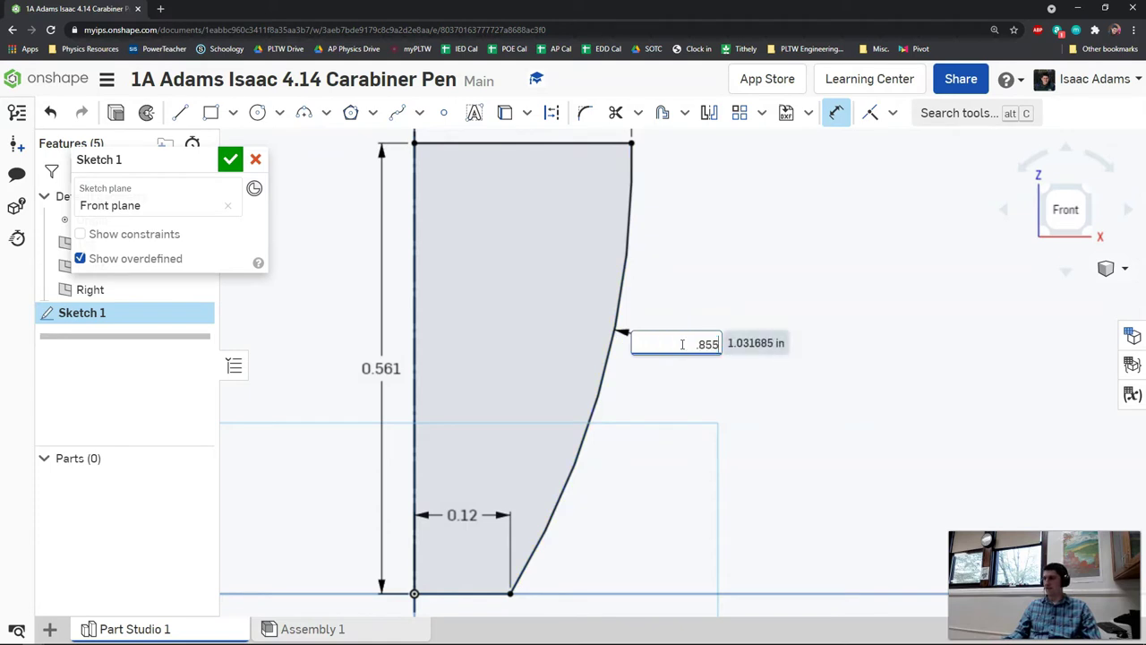
{"action": "type", "text": "55"}
{"action": "key", "text": "Return"}
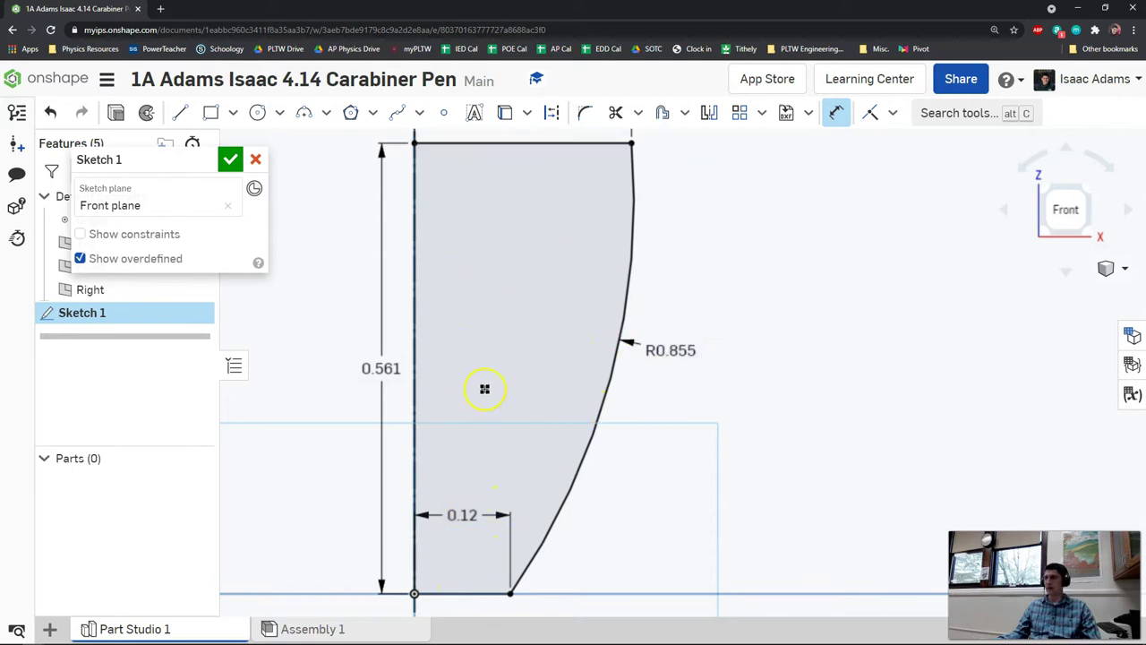
- Offset the R0.855 arc inward by 0.05 to form the inner wall curve
{"action": "left_click", "coordinate": [661, 114]}
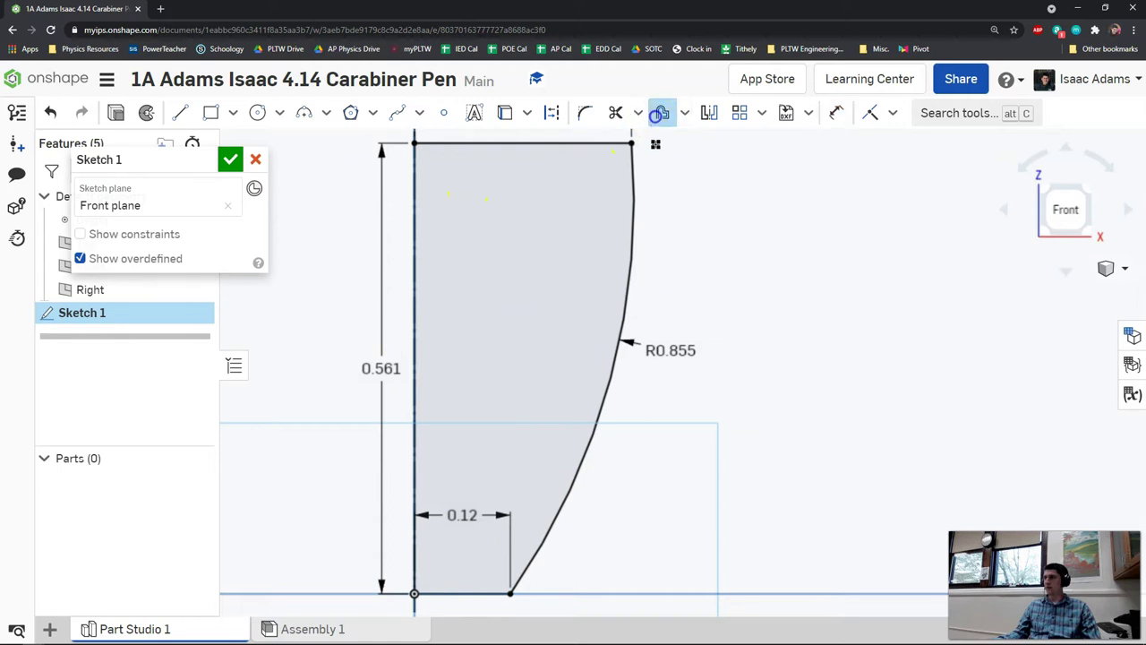
{"action": "left_click", "coordinate": [632, 183]}
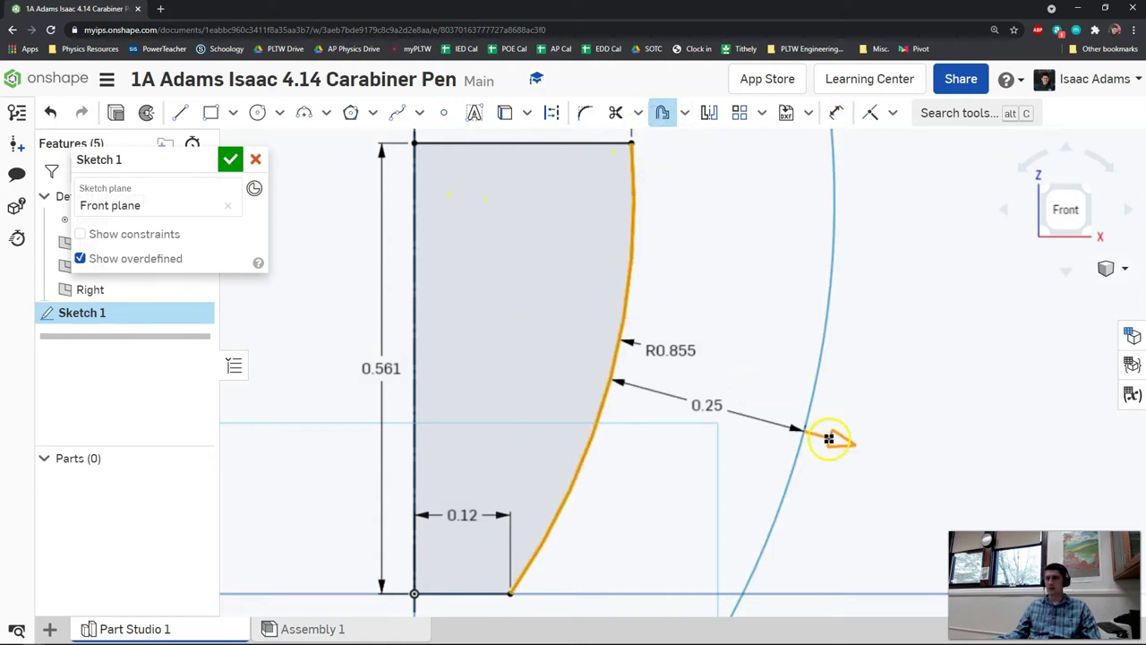
{"action": "left_click", "coordinate": [488, 594]}
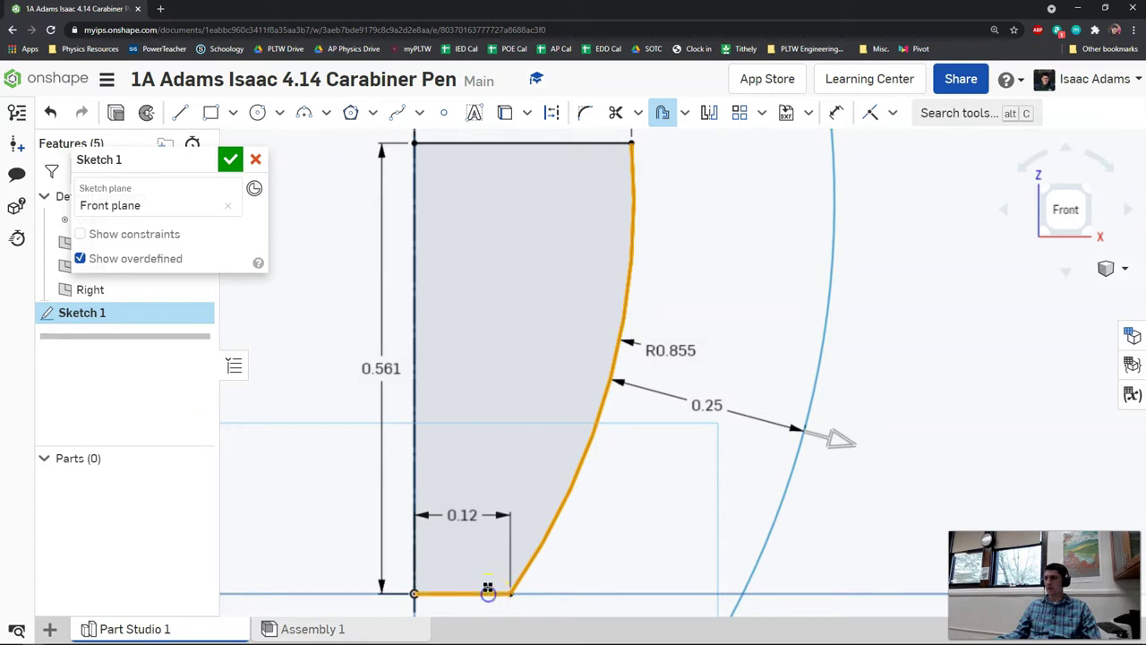
{"action": "left_click", "coordinate": [440, 595]}
{"action": "left_click_drag", "start_coordinate": [842, 439], "coordinate": [582, 382]}
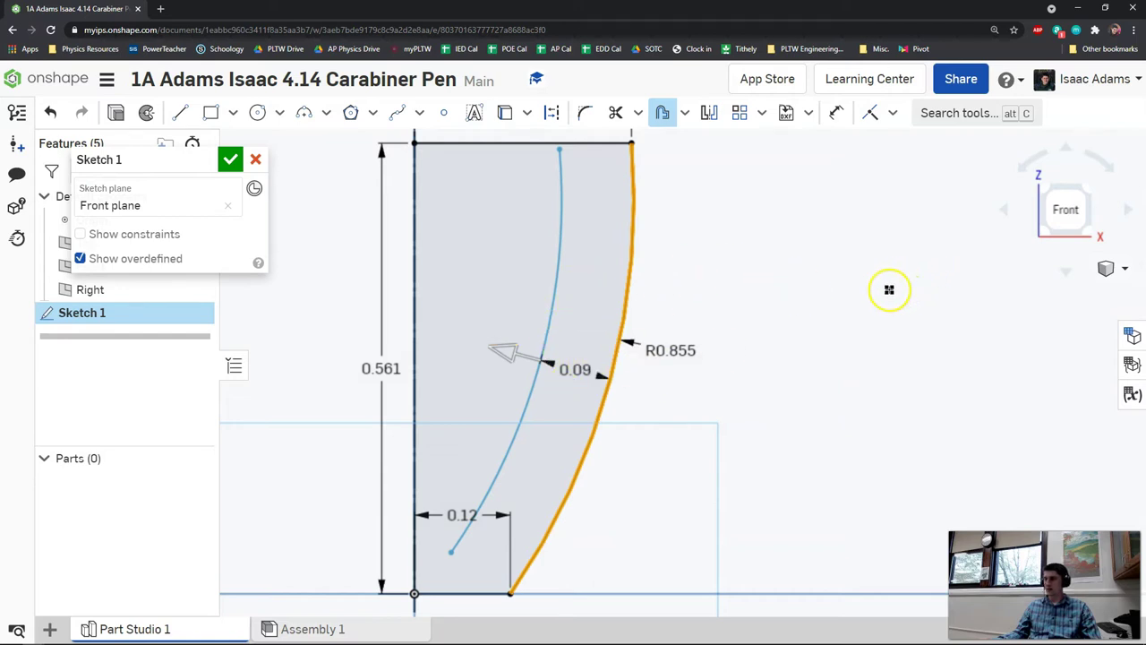
{"action": "left_click", "coordinate": [889, 290]}
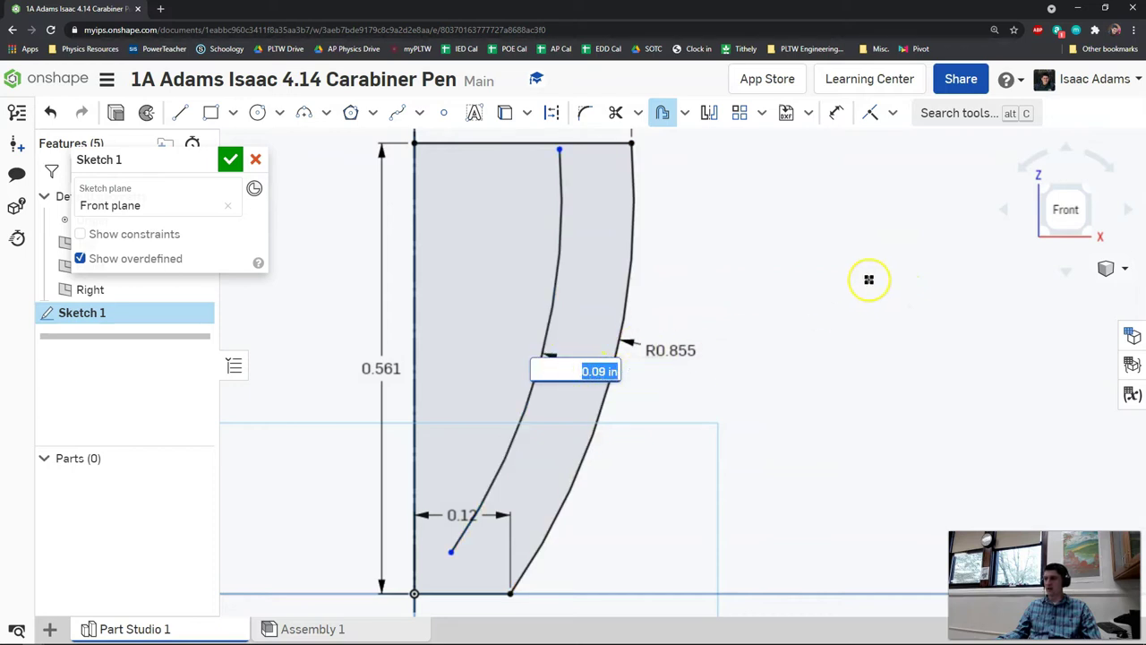
{"action": "type", "text": ".05"}
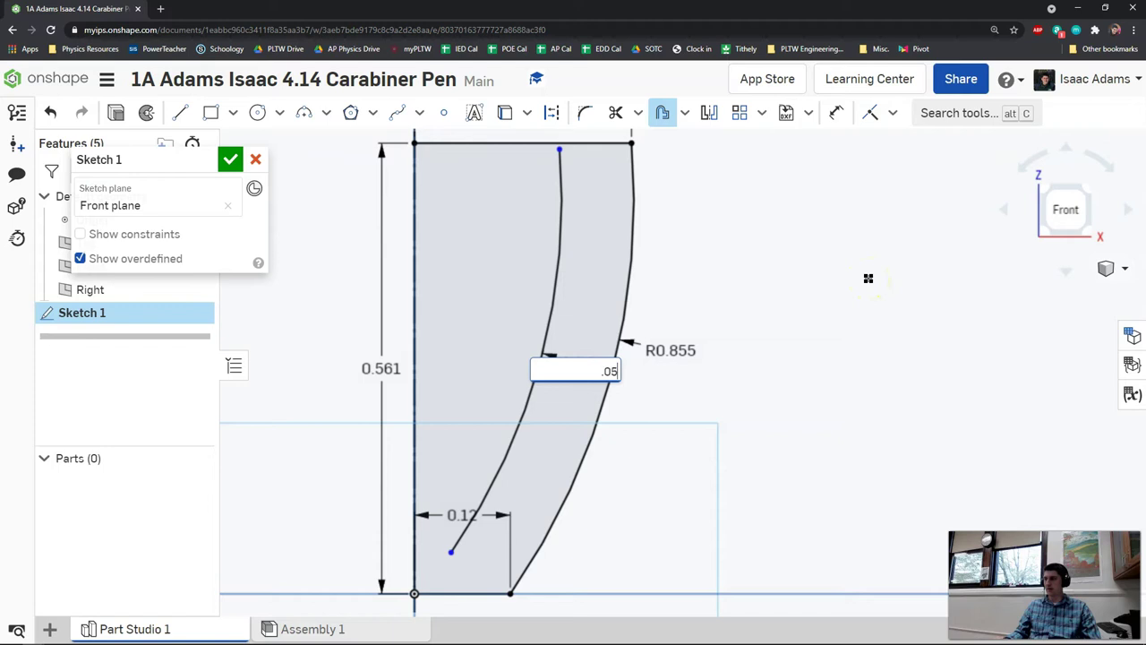
{"action": "key", "text": "Return"}
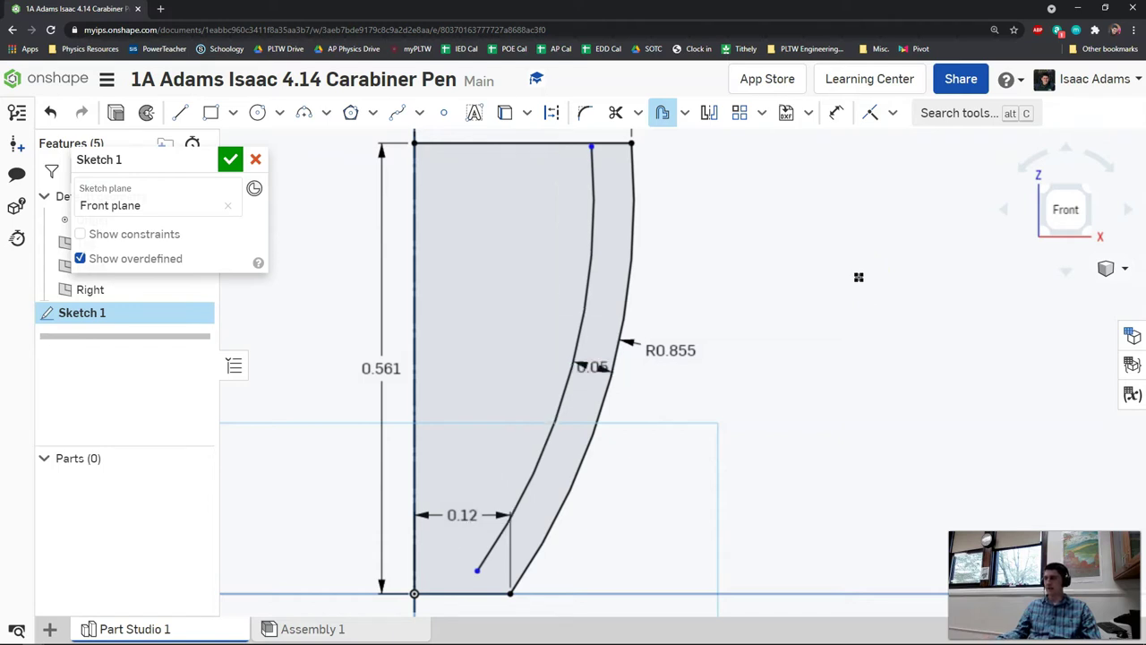
- Make the inner curve's top endpoint coincident with the top edge
{"action": "left_click", "coordinate": [429, 555]}
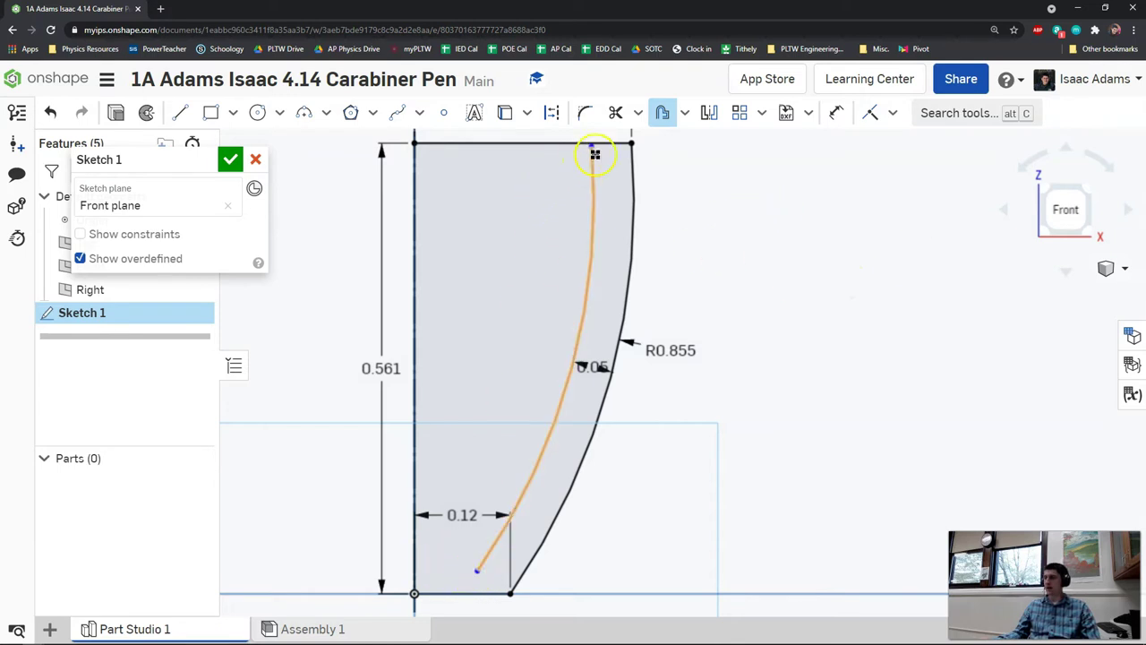
{"action": "scroll", "coordinate": [654, 231], "scroll_direction": "up", "scroll_amount": 2}
{"action": "scroll", "coordinate": [653, 231], "scroll_direction": "up", "scroll_amount": 3}
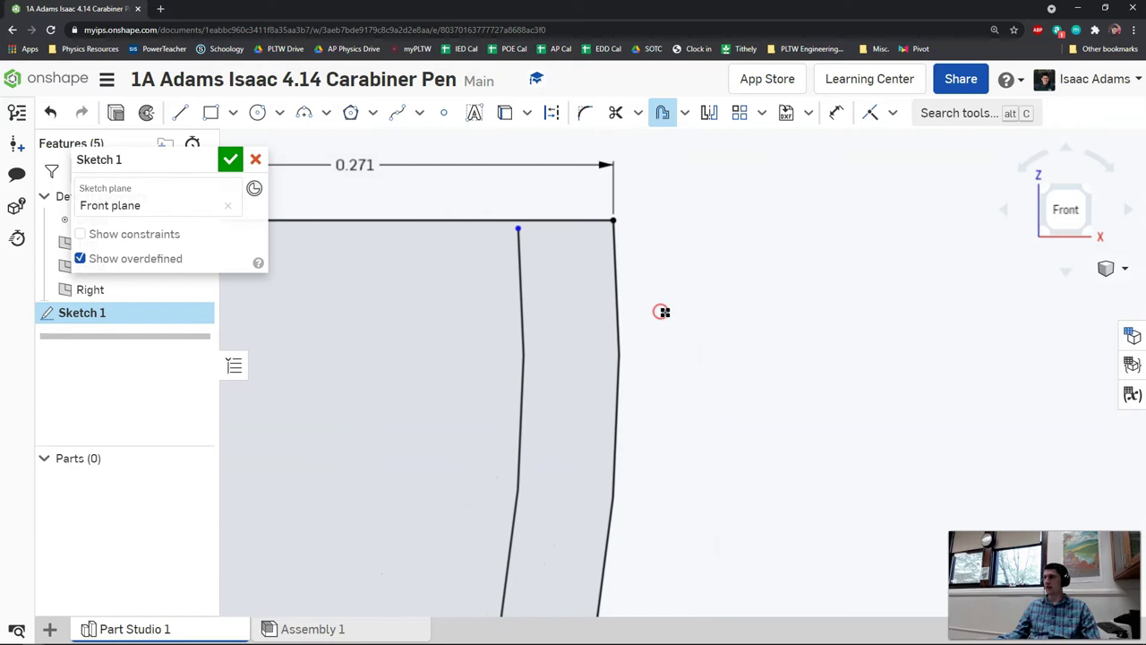
{"action": "left_click", "coordinate": [869, 114]}
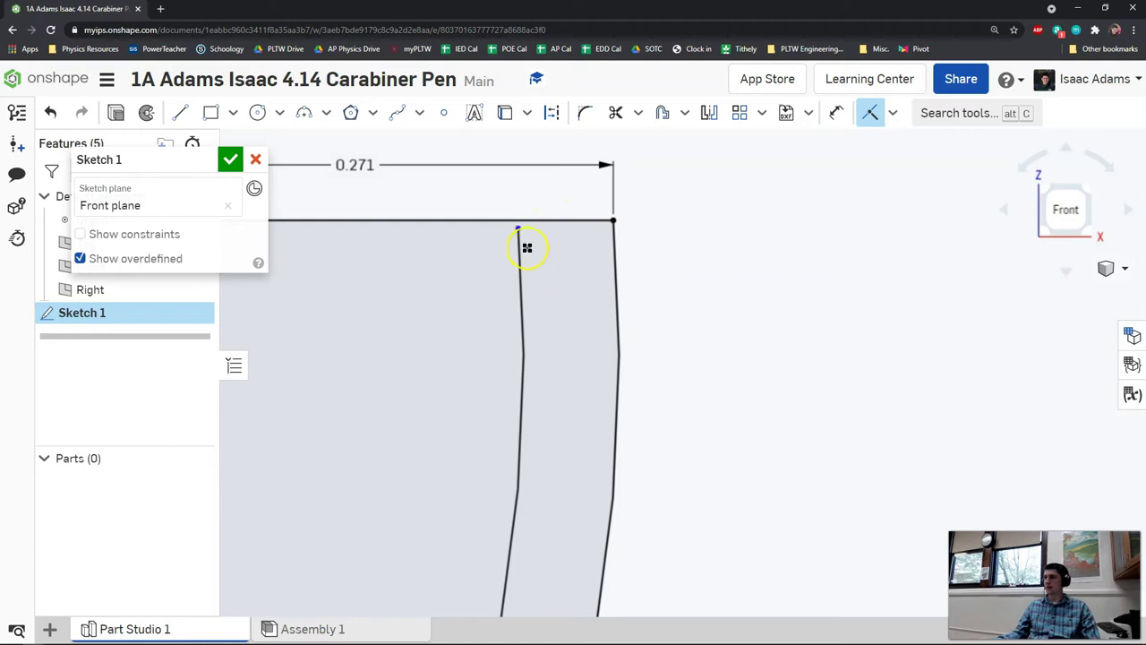
{"action": "left_click", "coordinate": [520, 230]}
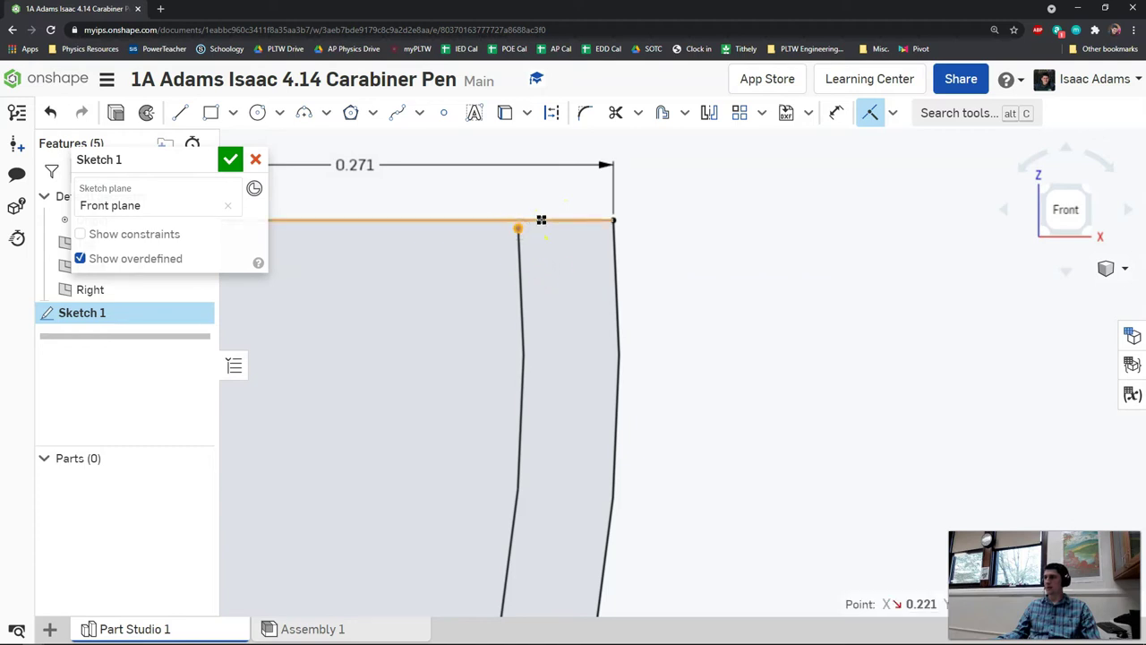
{"action": "left_click", "coordinate": [541, 220]}
{"action": "scroll", "coordinate": [618, 261], "scroll_direction": "down", "scroll_amount": 3}
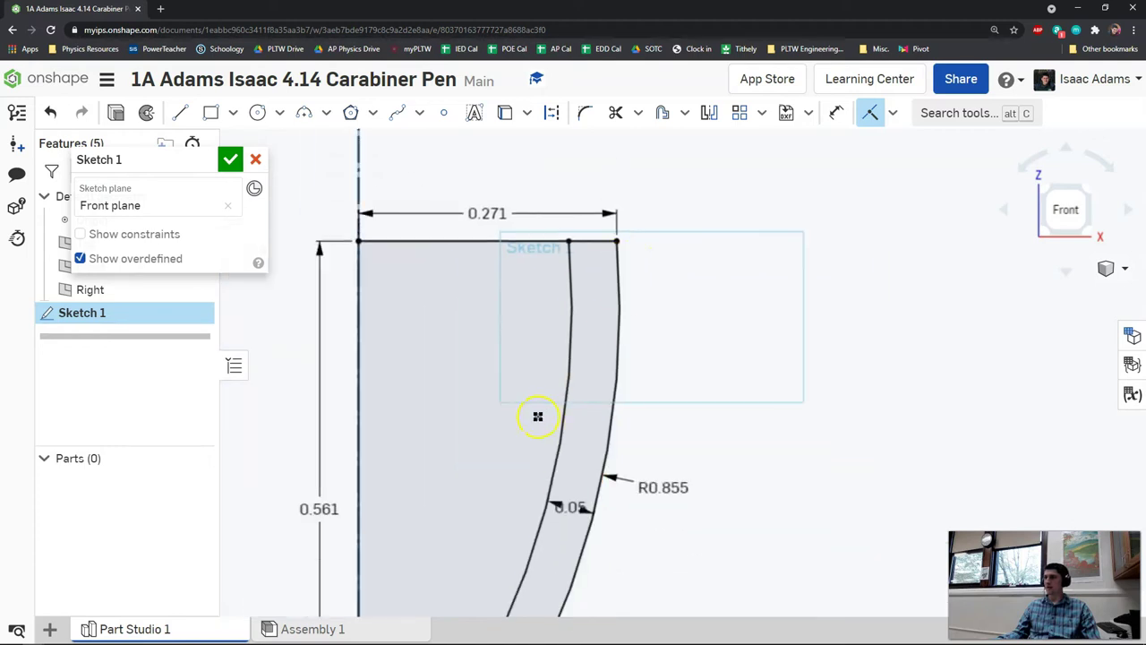
{"action": "middle_click_drag", "start_coordinate": [538, 415], "coordinate": [596, 335]}
{"action": "scroll", "coordinate": [596, 335], "scroll_direction": "up", "scroll_amount": 3}
{"action": "middle_click_drag", "start_coordinate": [480, 459], "coordinate": [519, 332]}
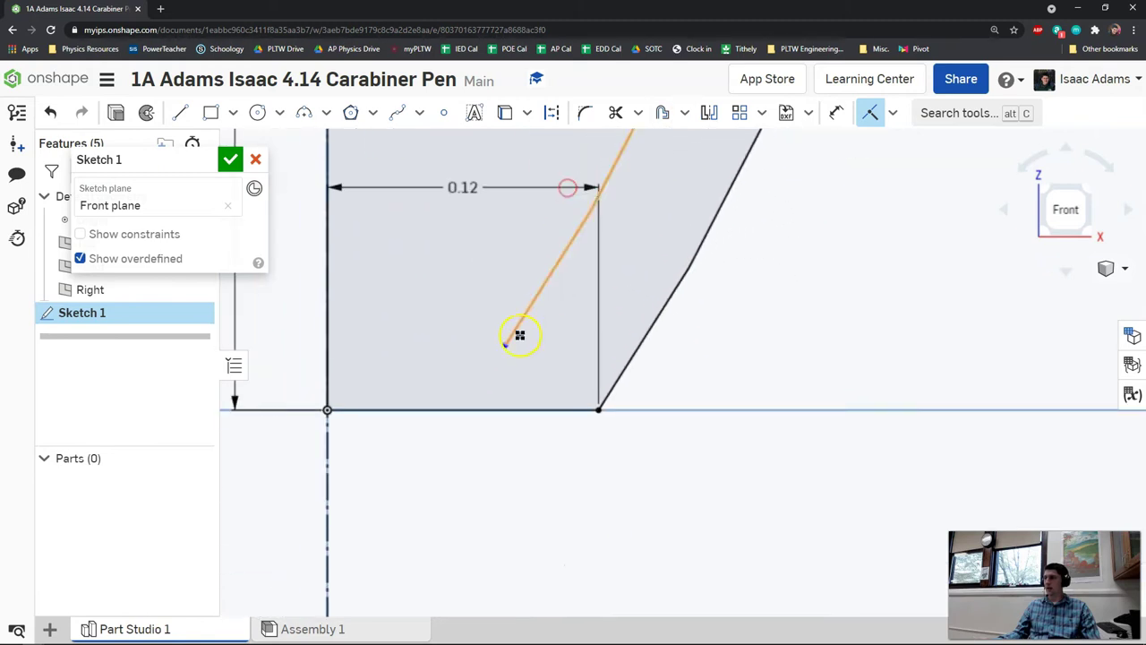
{"action": "left_click", "coordinate": [508, 347]}
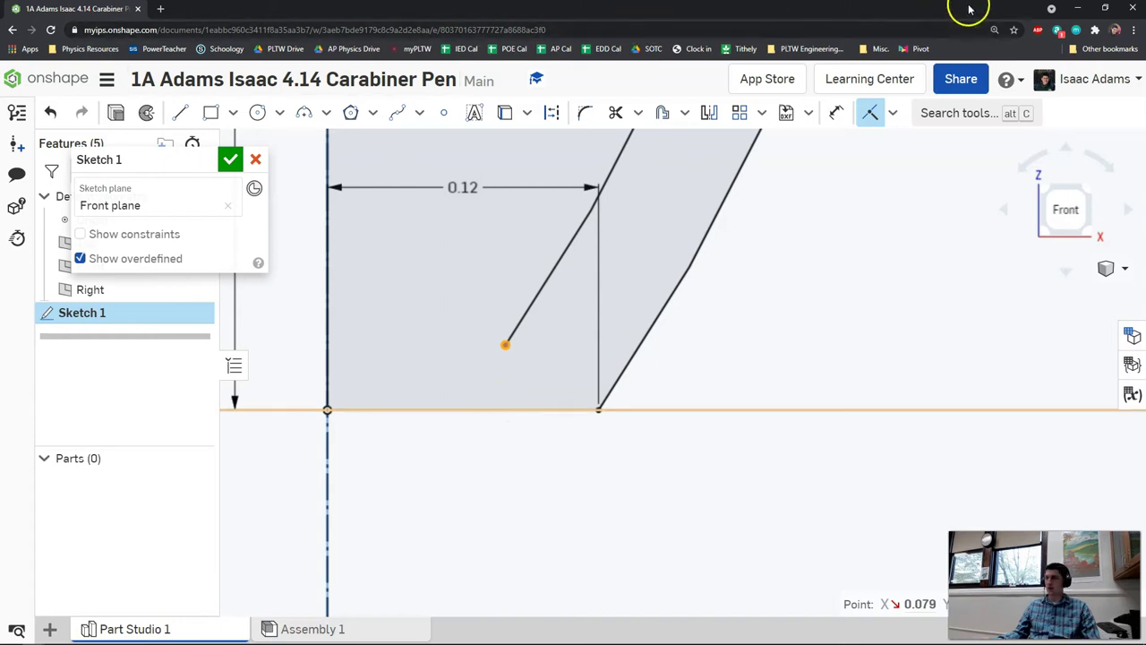
{"action": "left_click", "coordinate": [870, 113]}
- Dimension the inner curve's lower endpoint 0.05 above the bottom line
{"action": "middle_click_drag", "start_coordinate": [534, 319], "coordinate": [538, 289]}
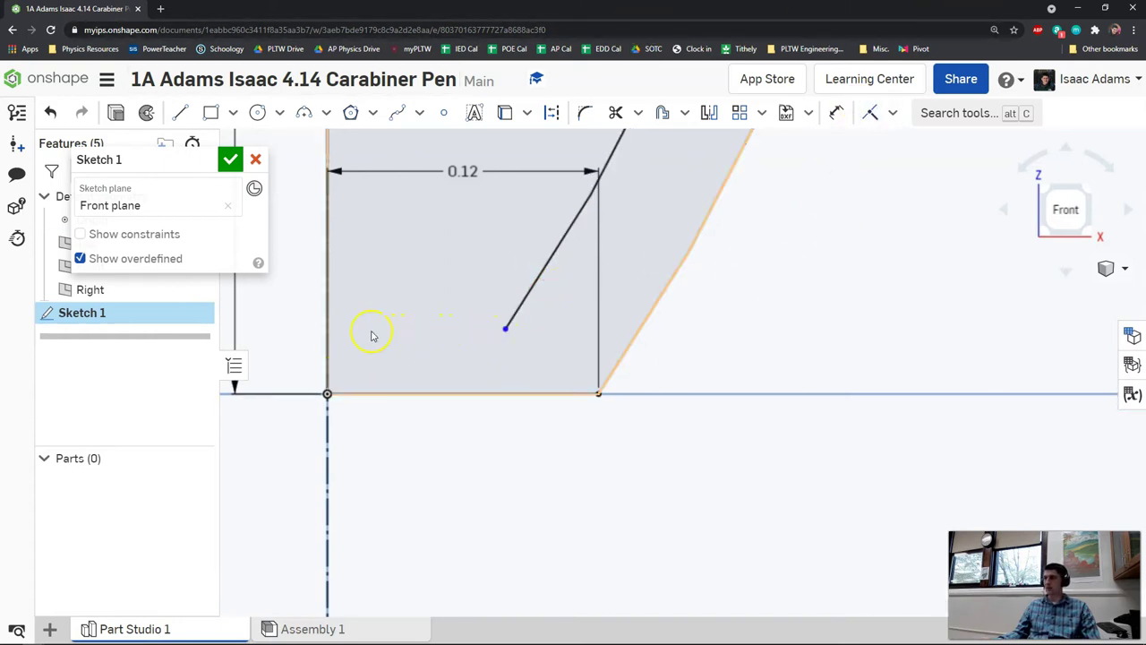
{"action": "left_click", "coordinate": [506, 330]}
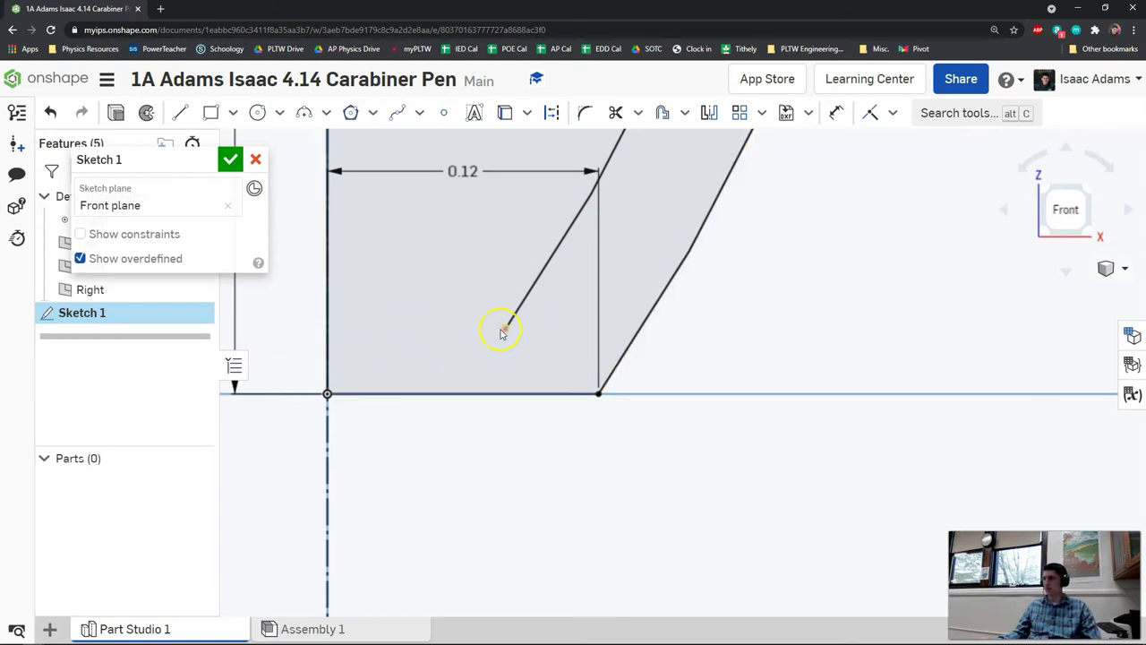
{"action": "key", "text": "d"}
{"action": "left_click", "coordinate": [503, 392]}
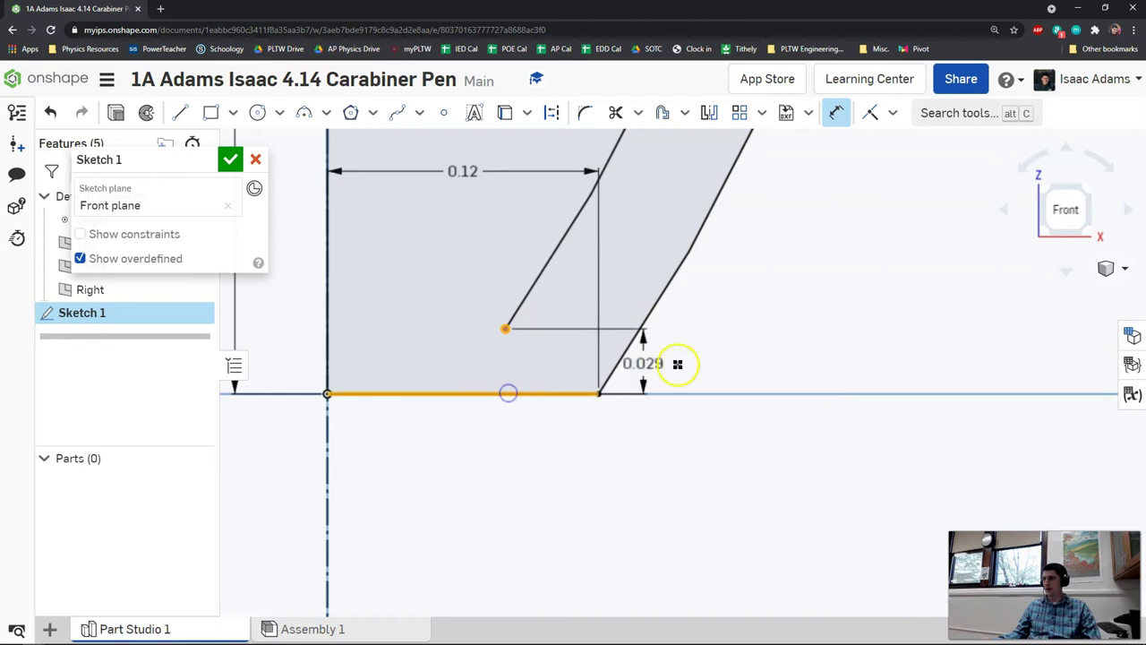
{"action": "left_click", "coordinate": [725, 358]}
{"action": "type", "text": ".0"}
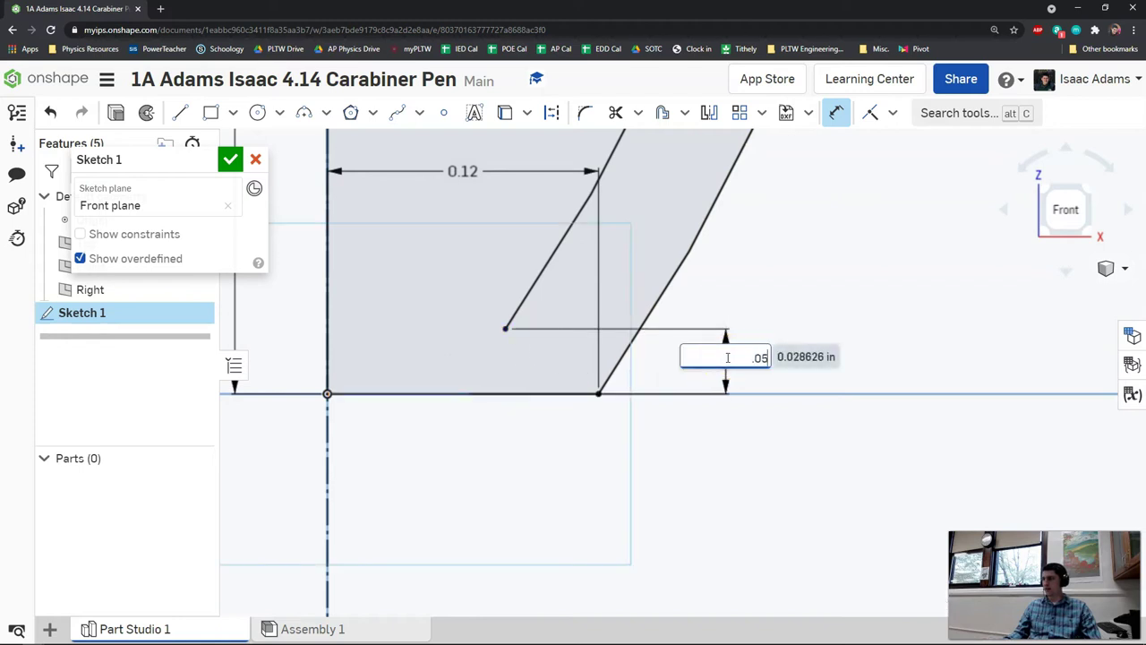
{"action": "type", "text": "5"}
{"action": "key", "text": "Return"}
{"action": "left_click", "coordinate": [567, 342]}
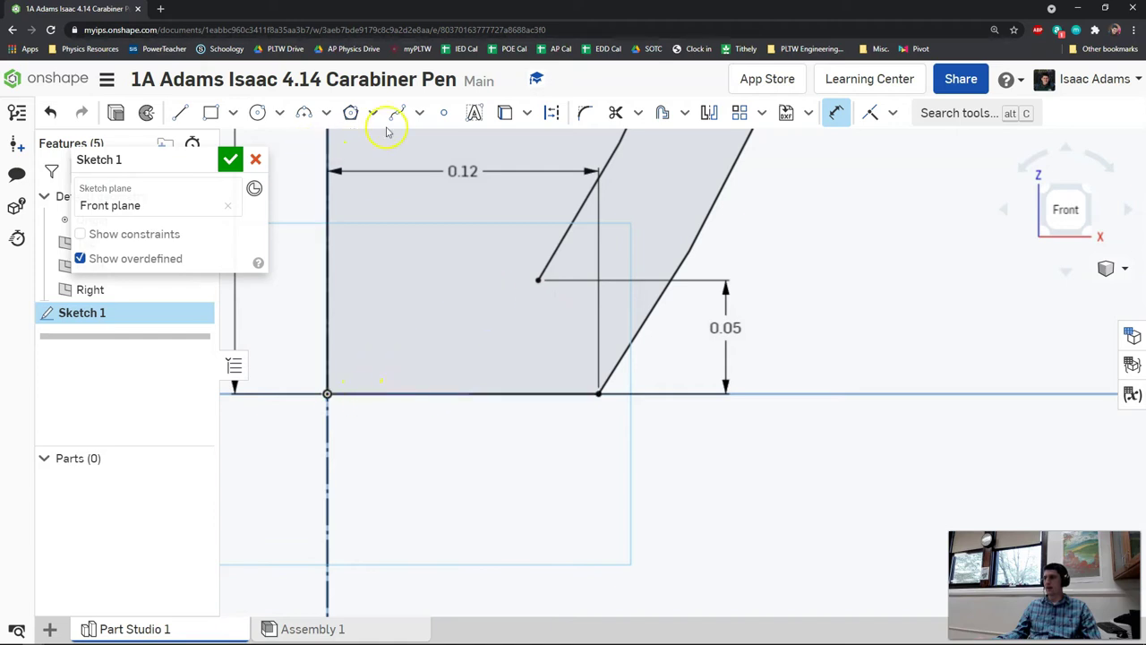
- Place a sketch point and dimension it 0.05 from the centre axis
{"action": "left_click", "coordinate": [443, 113]}
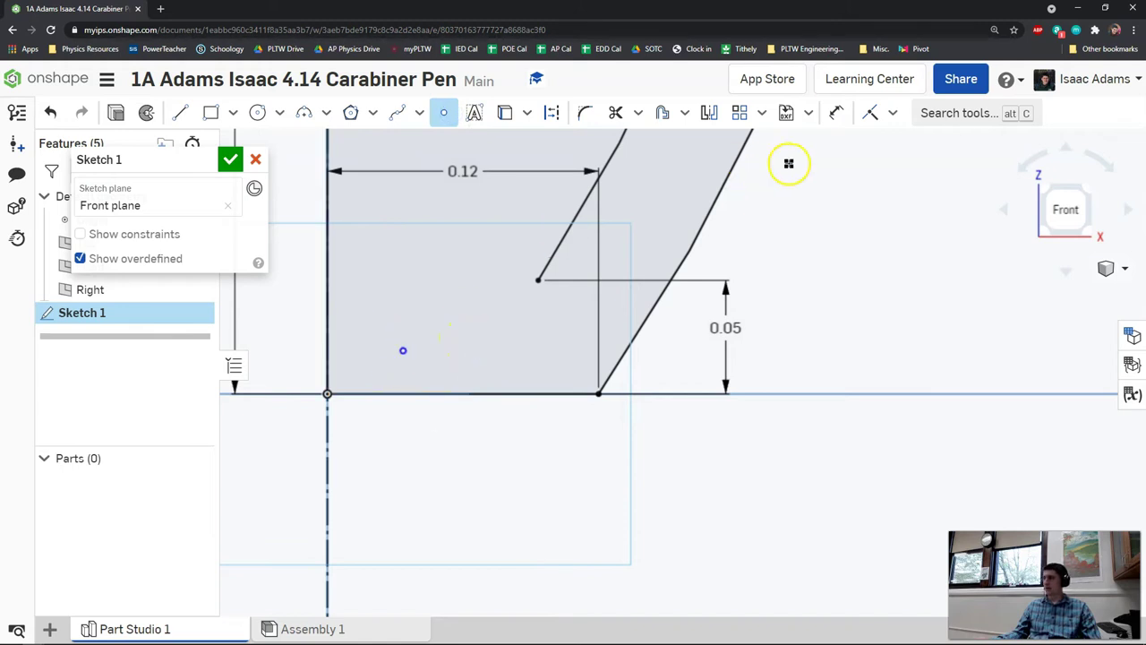
{"action": "left_click", "coordinate": [839, 115]}
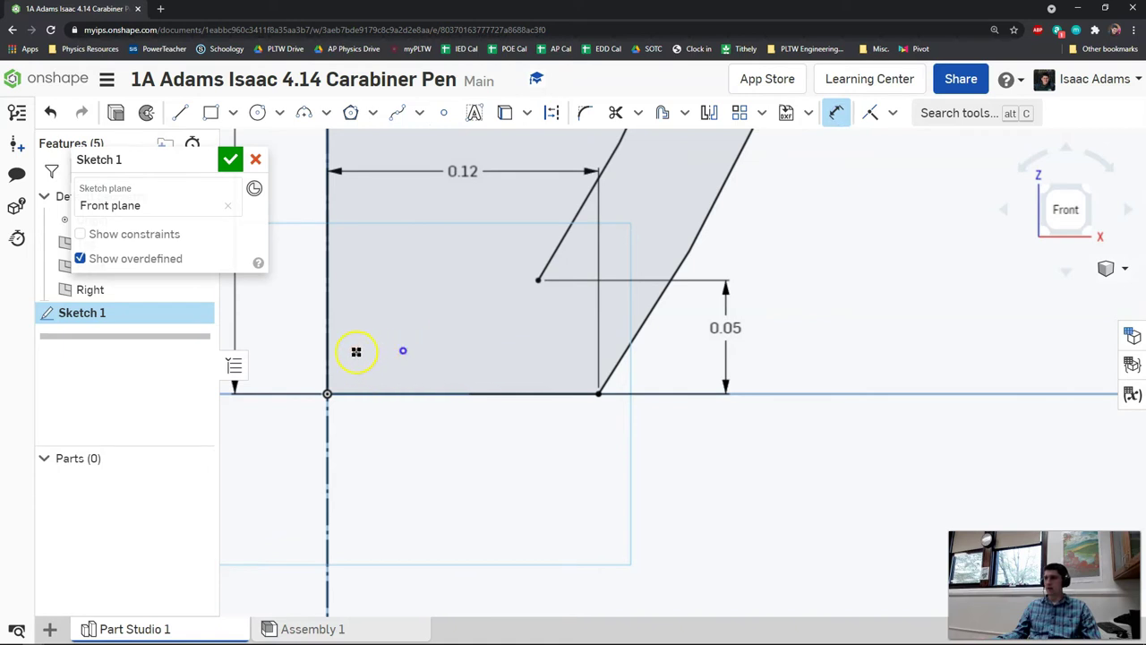
{"action": "left_click", "coordinate": [327, 348]}
{"action": "left_click", "coordinate": [405, 350]}
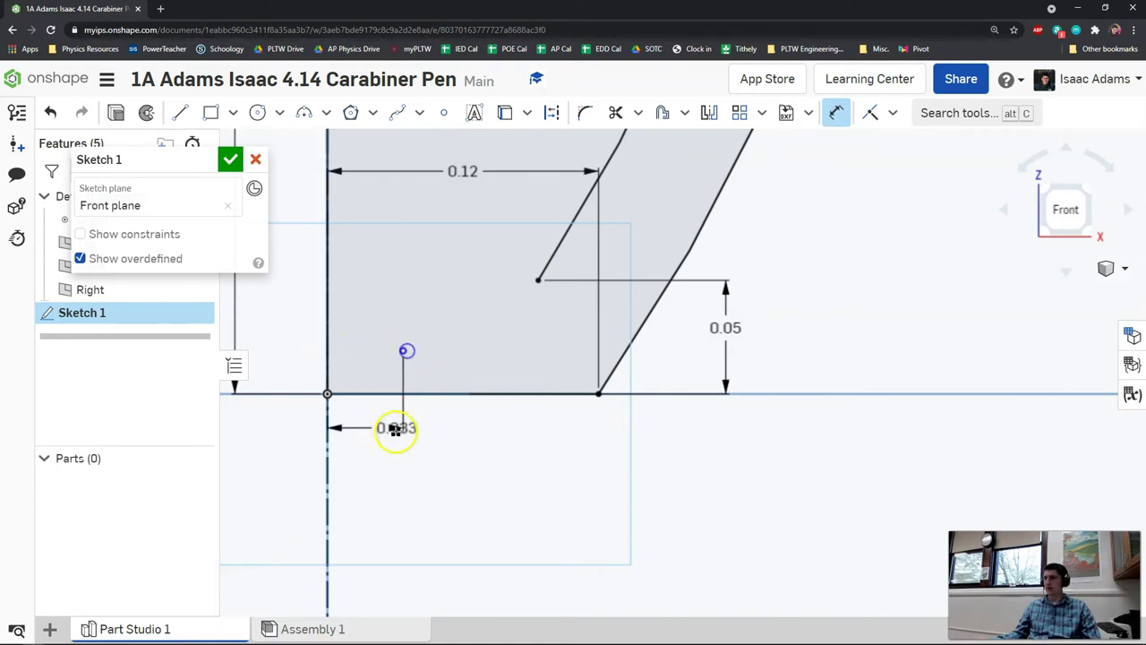
{"action": "left_click", "coordinate": [375, 475]}
{"action": "type", "text": ".05"}
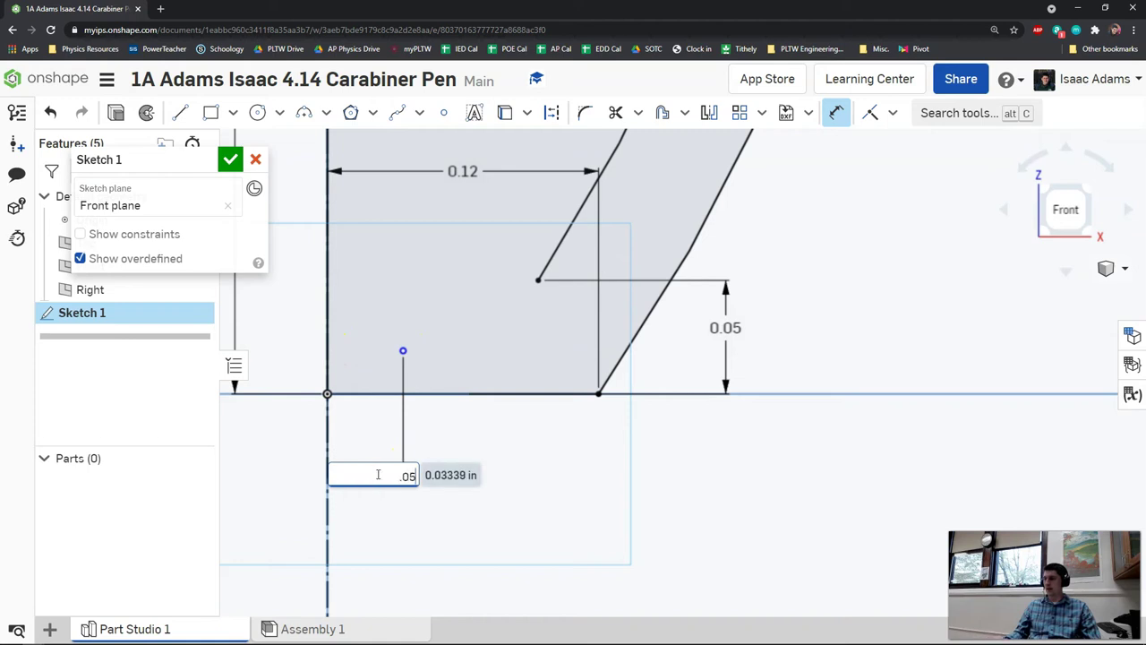
{"action": "key", "text": "Return"}
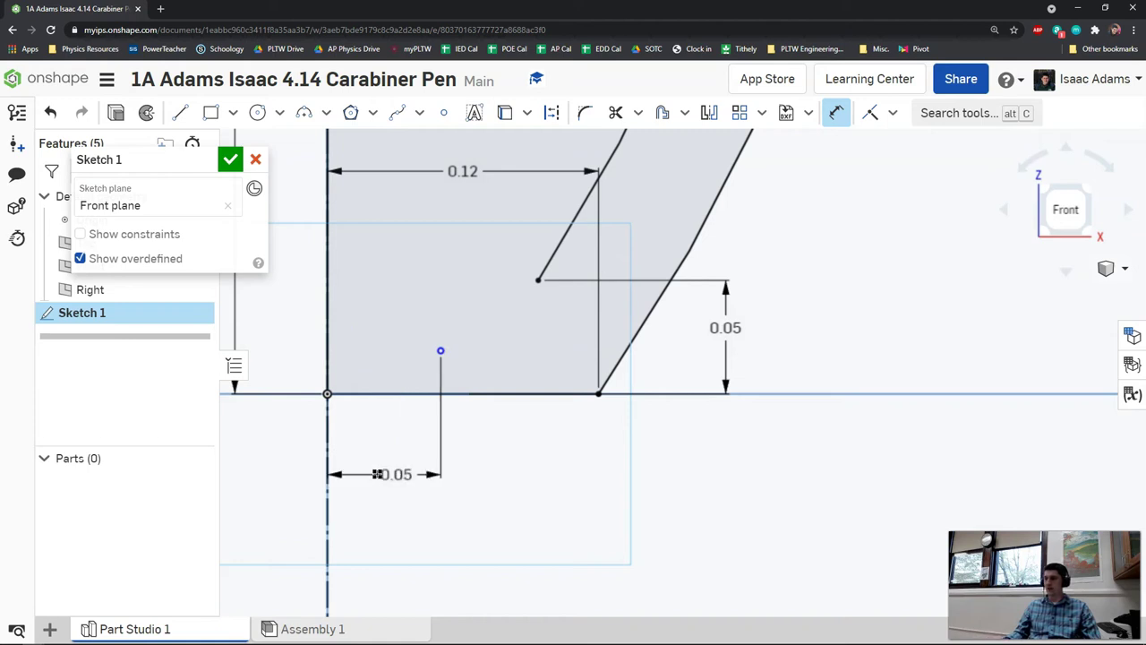
- Make the new point coincident with the bottom line
{"action": "left_click", "coordinate": [427, 360]}
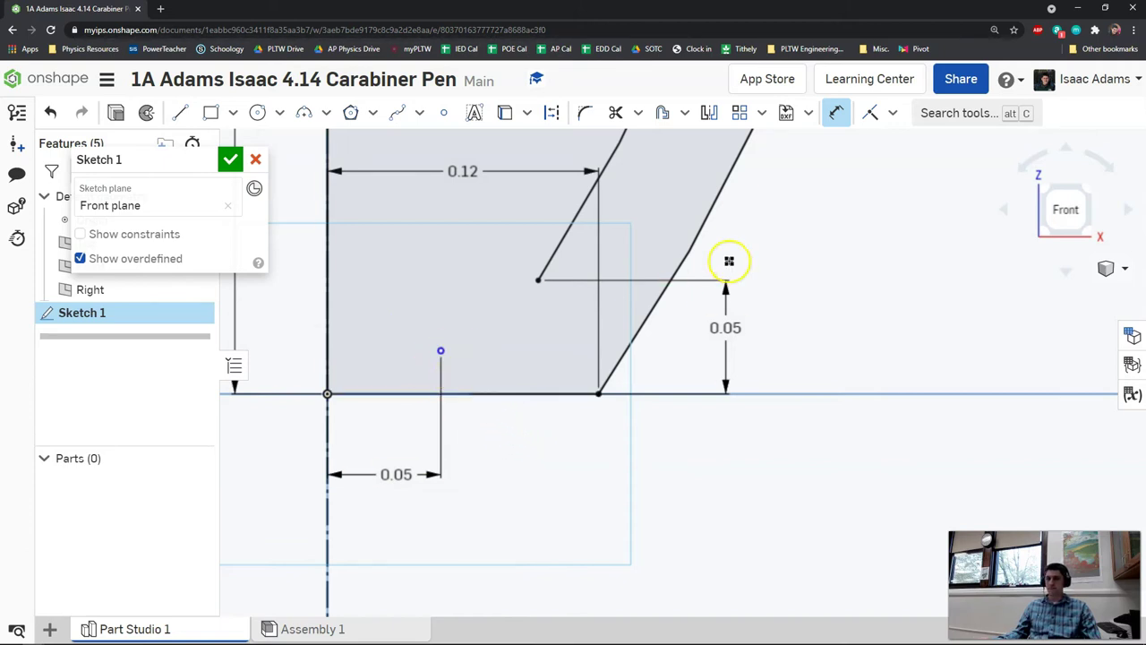
{"action": "left_click", "coordinate": [868, 112]}
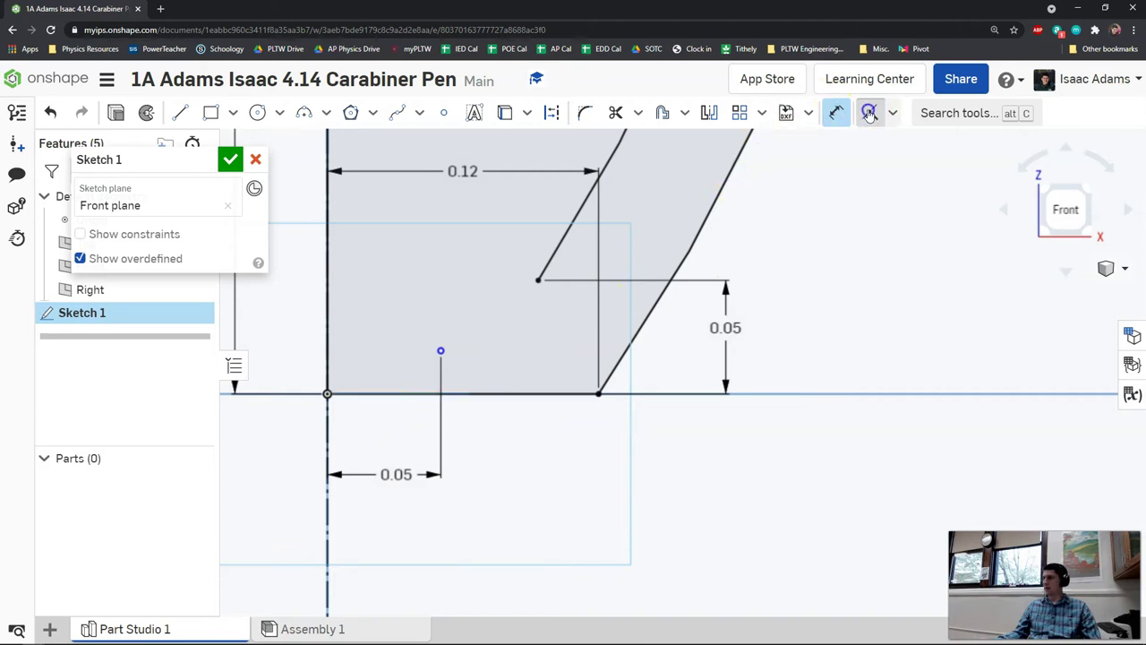
{"action": "left_click", "coordinate": [453, 392]}
{"action": "scroll", "coordinate": [448, 408], "scroll_direction": "up", "scroll_amount": 3}
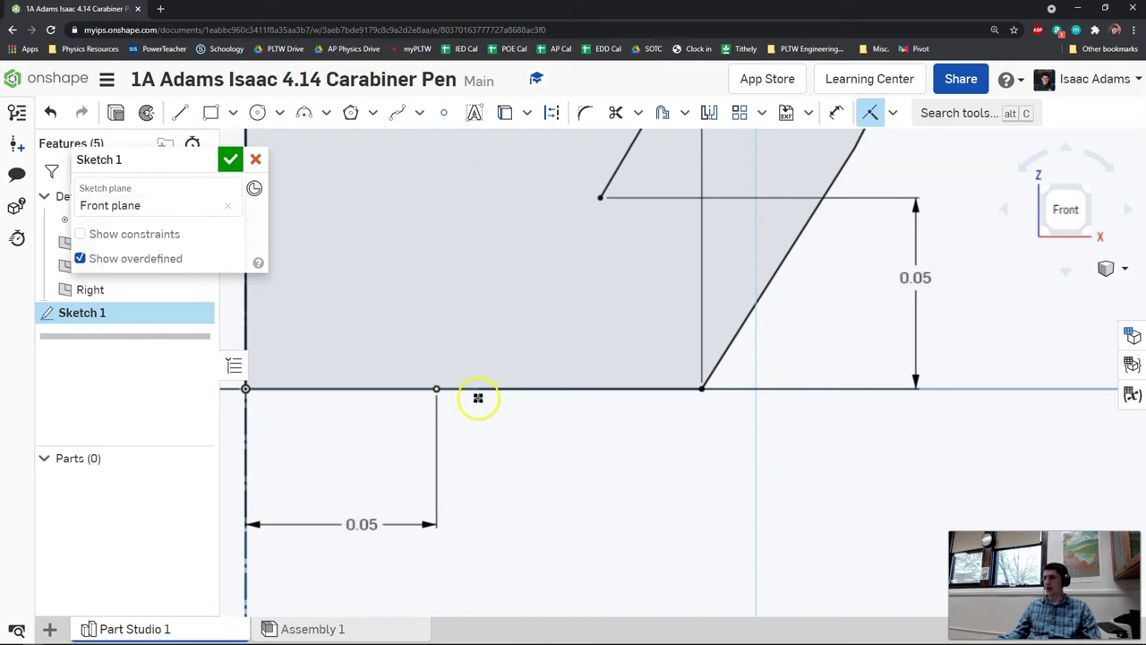
{"action": "left_click", "coordinate": [443, 113]}
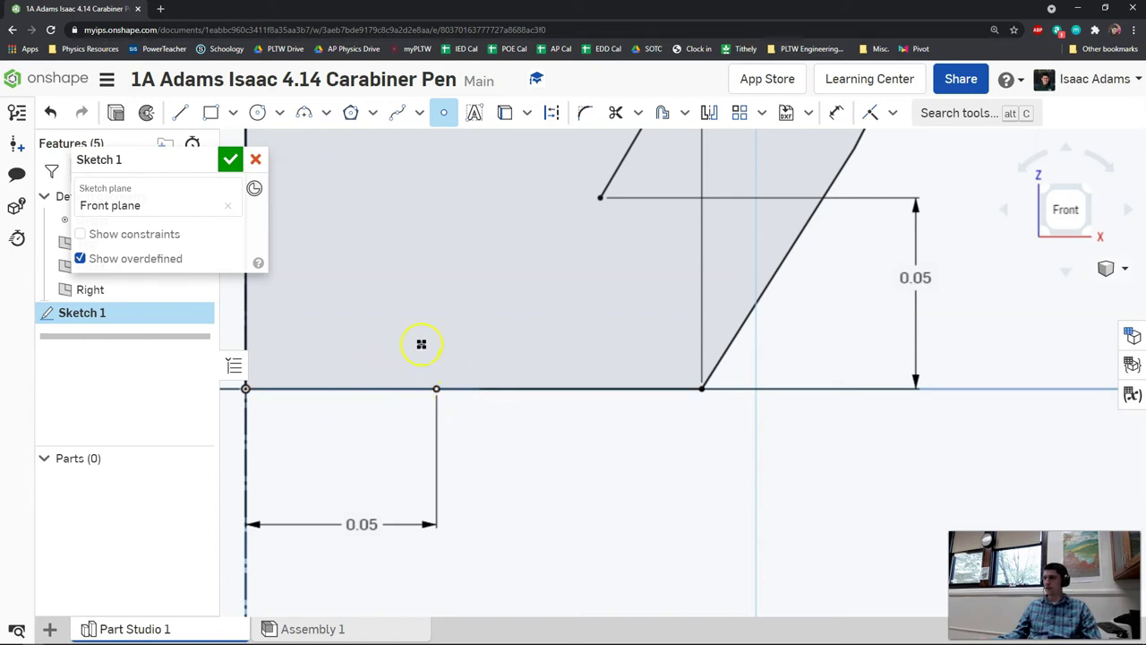
{"action": "left_click", "coordinate": [445, 113]}
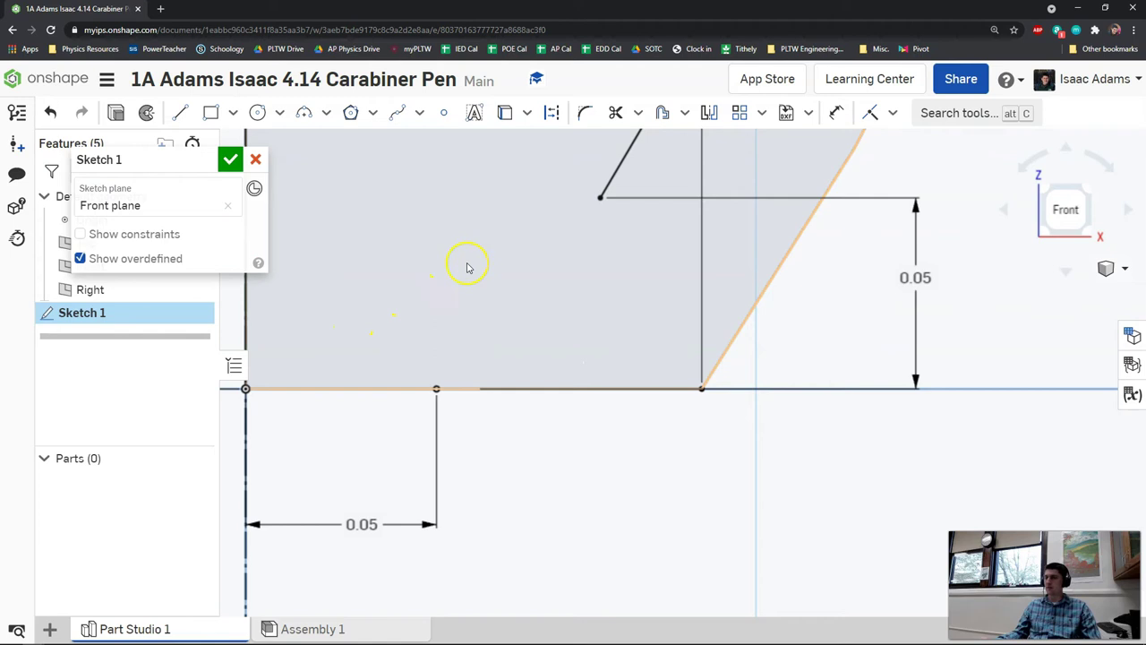
- Draw a line from the base point to the inner arc's lower end and accept Sketch 1
{"action": "left_click", "coordinate": [179, 112]}
{"action": "mouse_move", "coordinate": [437, 387]}
{"action": "left_mouse_down"}
{"action": "mouse_move", "coordinate": [596, 198]}
{"action": "mouse_move", "coordinate": [686, 195]}
{"action": "left_mouse_up"}
{"action": "scroll", "coordinate": [652, 288], "scroll_direction": "down", "scroll_amount": 3}
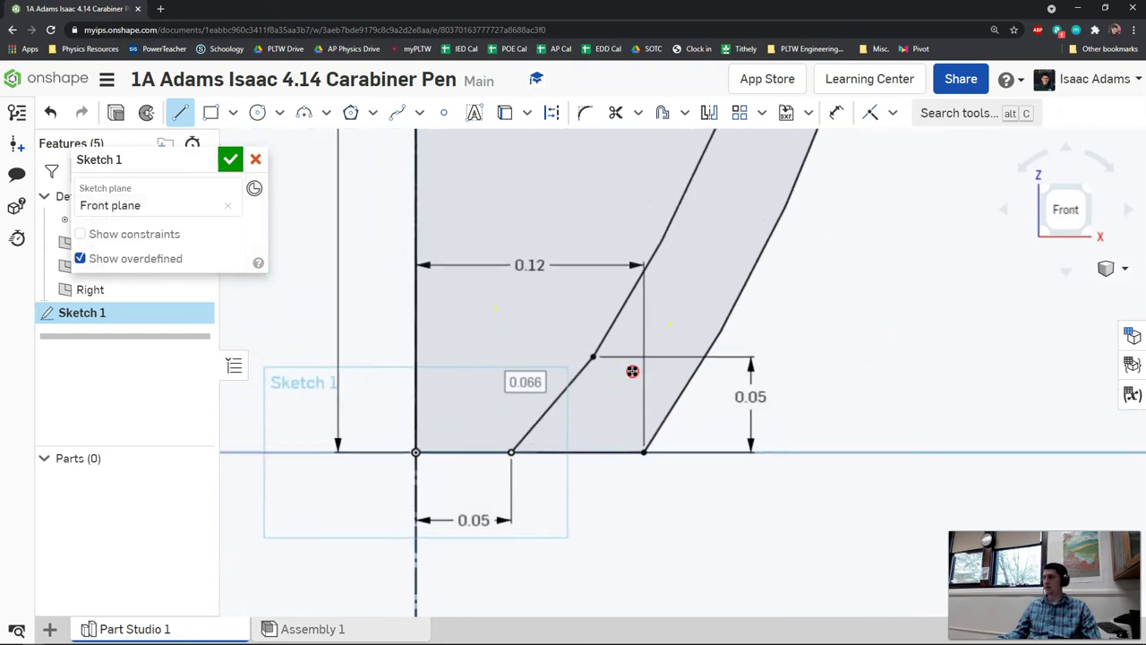
{"action": "scroll", "coordinate": [660, 322], "scroll_direction": "down", "scroll_amount": 5}
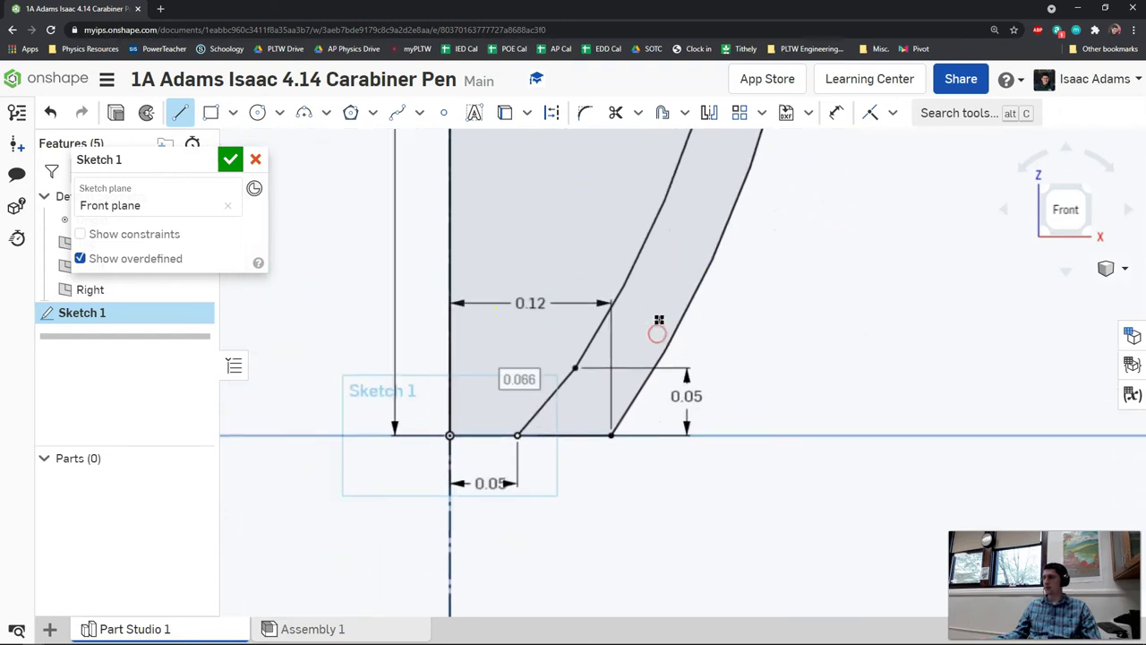
{"action": "scroll", "coordinate": [663, 302], "scroll_direction": "down", "scroll_amount": 3}
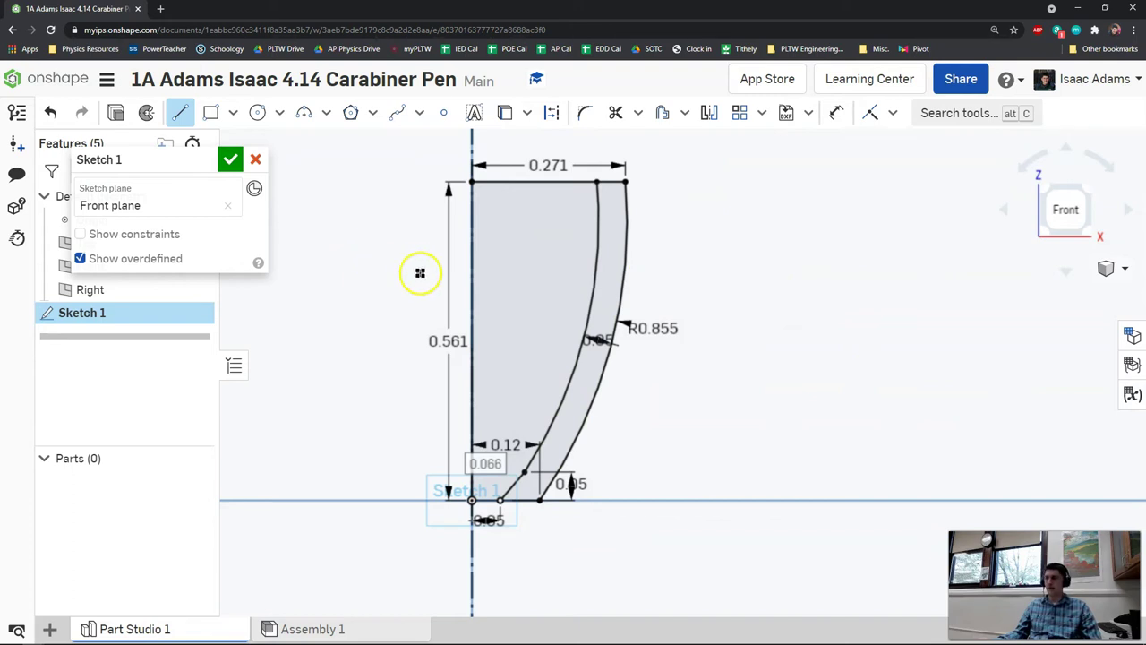
{"action": "left_click", "coordinate": [231, 159]}
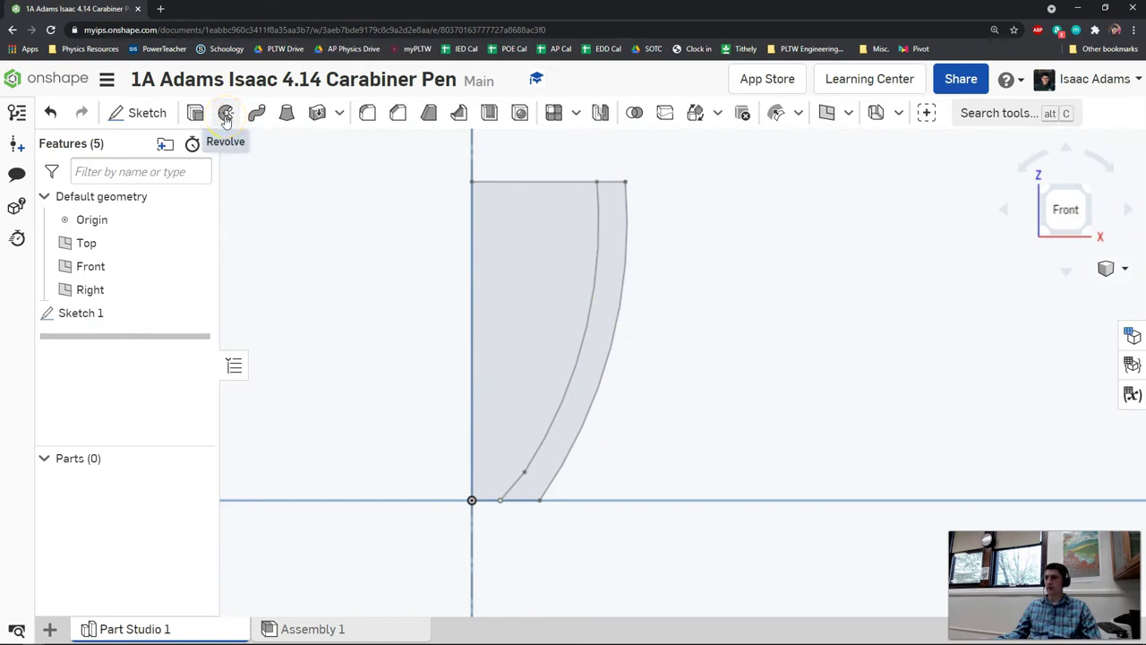
- Revolve the pen-tip profile a full turn around the vertical sketch line into Part 1
{"action": "left_click", "coordinate": [226, 114]}
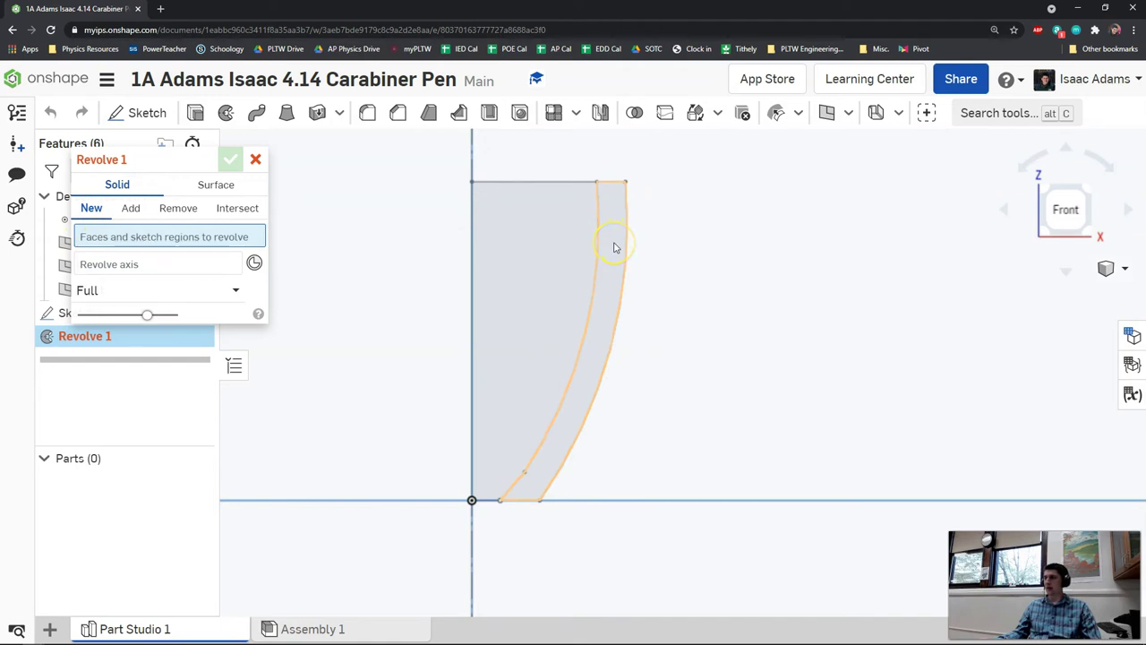
{"action": "left_click", "coordinate": [615, 244]}
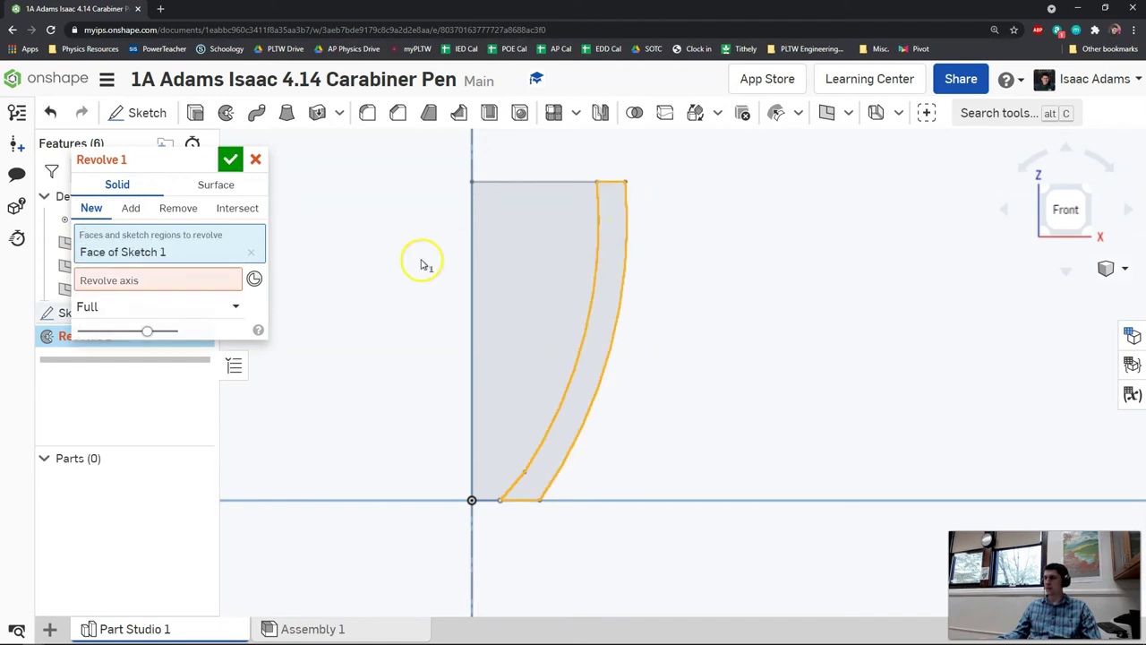
{"action": "left_click", "coordinate": [179, 283]}
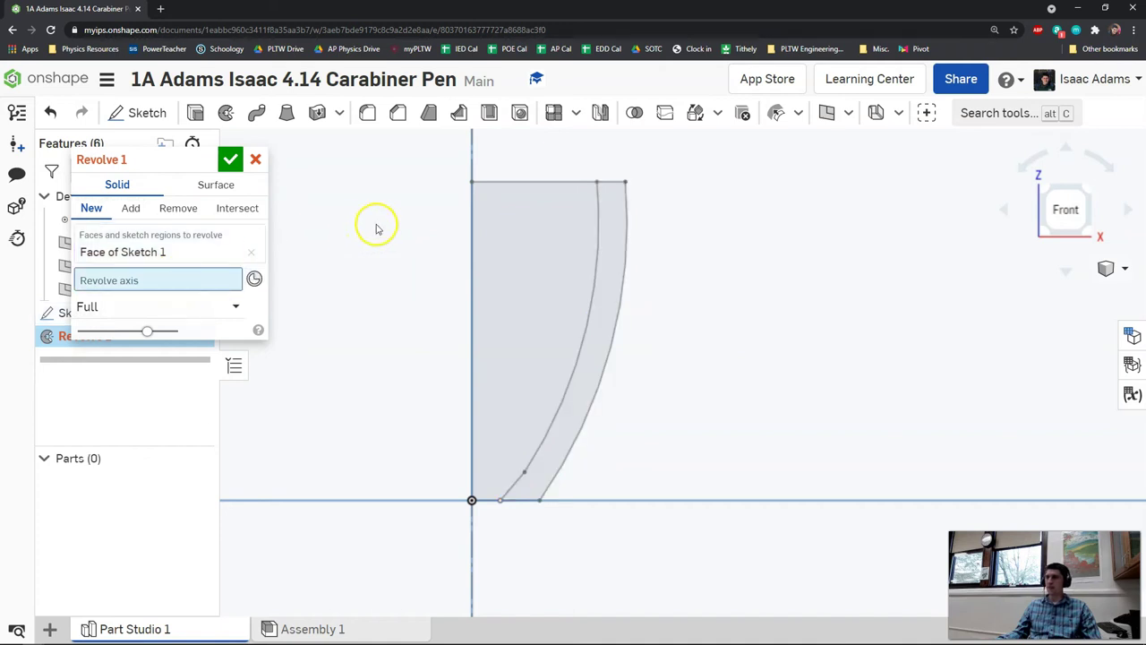
{"action": "scroll", "coordinate": [376, 225], "scroll_direction": "down", "scroll_amount": 3}
{"action": "middle_click_drag", "start_coordinate": [409, 209], "coordinate": [413, 286]}
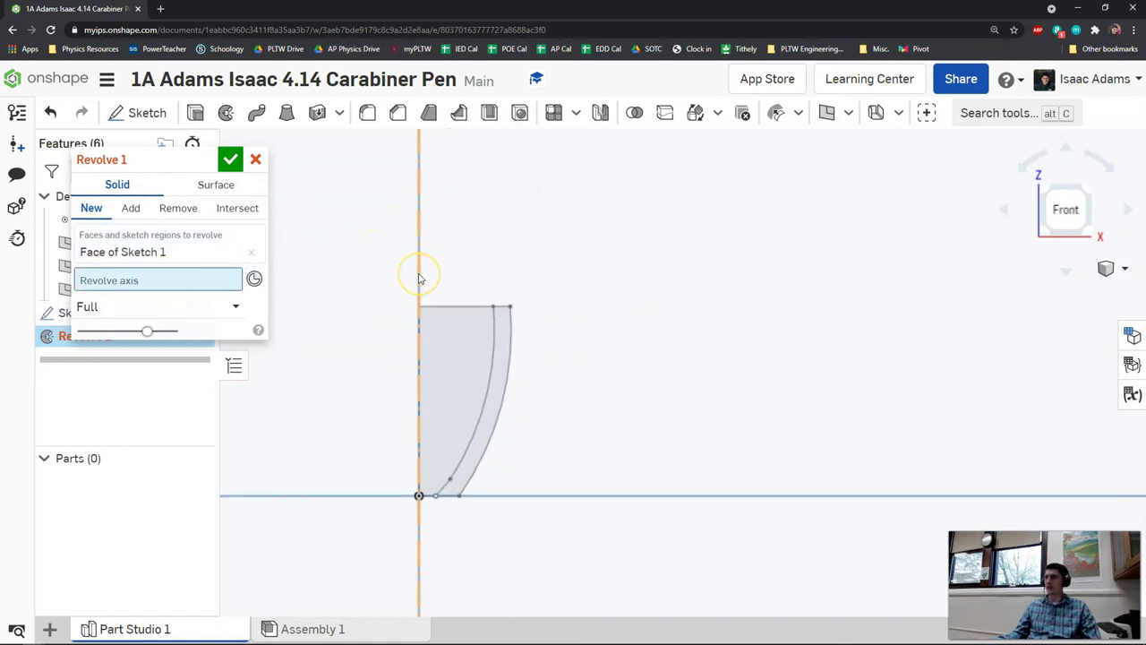
{"action": "left_click", "coordinate": [418, 278]}
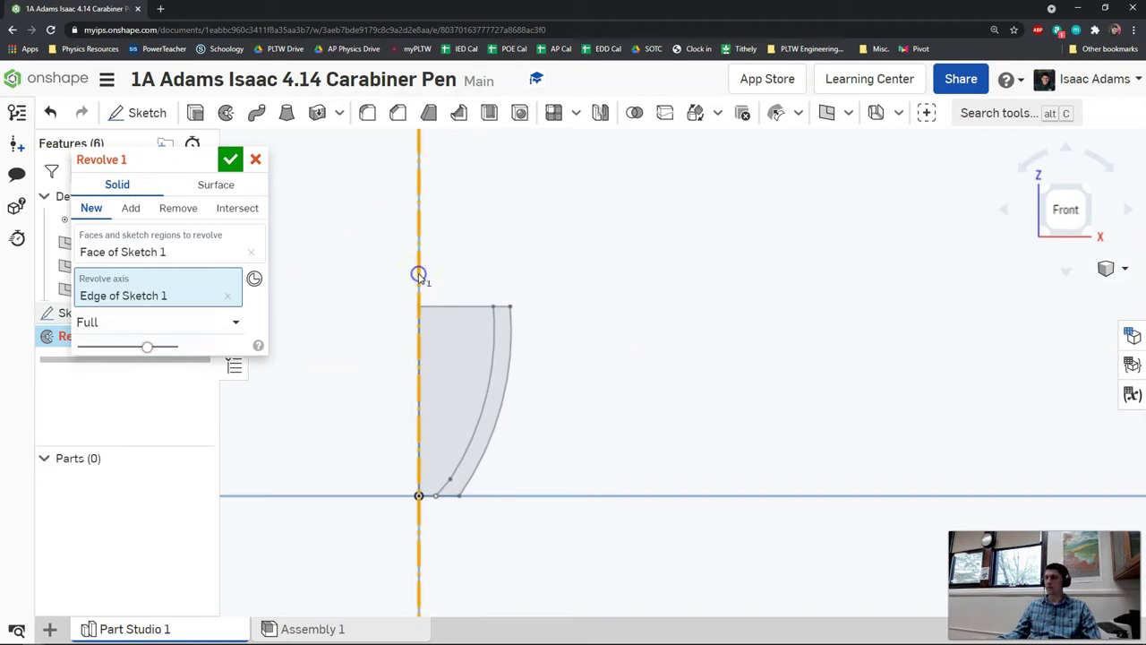
{"action": "scroll", "coordinate": [623, 288], "scroll_direction": "down", "scroll_amount": 1}
{"action": "right_click_drag", "start_coordinate": [624, 288], "coordinate": [645, 326]}
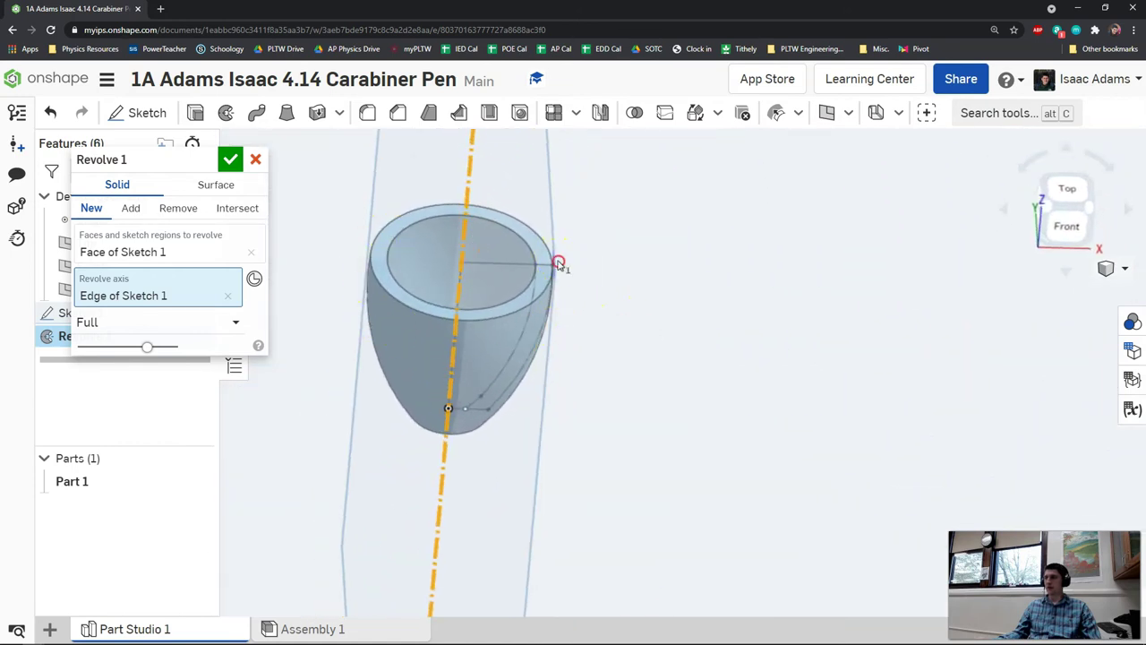
{"action": "mouse_move", "coordinate": [558, 265]}
{"action": "right_mouse_down"}
{"action": "mouse_move", "coordinate": [558, 310]}
{"action": "mouse_move", "coordinate": [578, 292]}
{"action": "mouse_move", "coordinate": [556, 287]}
{"action": "mouse_move", "coordinate": [552, 271]}
{"action": "mouse_move", "coordinate": [573, 202]}
{"action": "mouse_move", "coordinate": [560, 242]}
{"action": "right_mouse_up"}
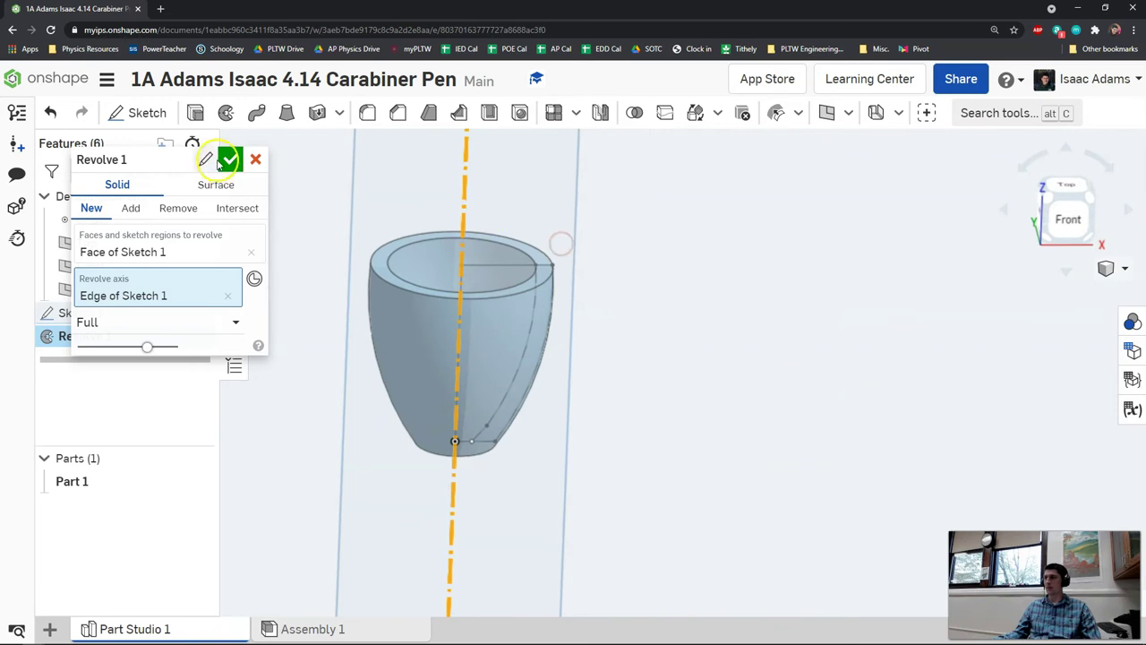
{"action": "left_click", "coordinate": [229, 159]}
- Set Part 1's appearance to light grey
{"action": "right_click_drag", "start_coordinate": [374, 336], "coordinate": [435, 281]}
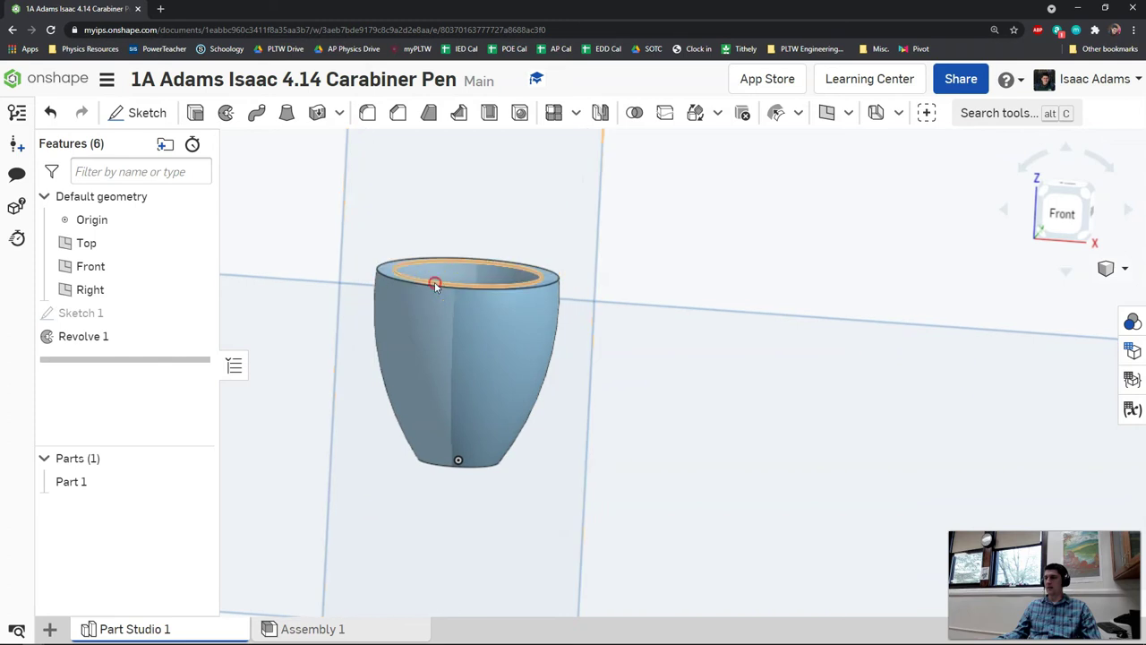
{"action": "right_click", "coordinate": [115, 481]}
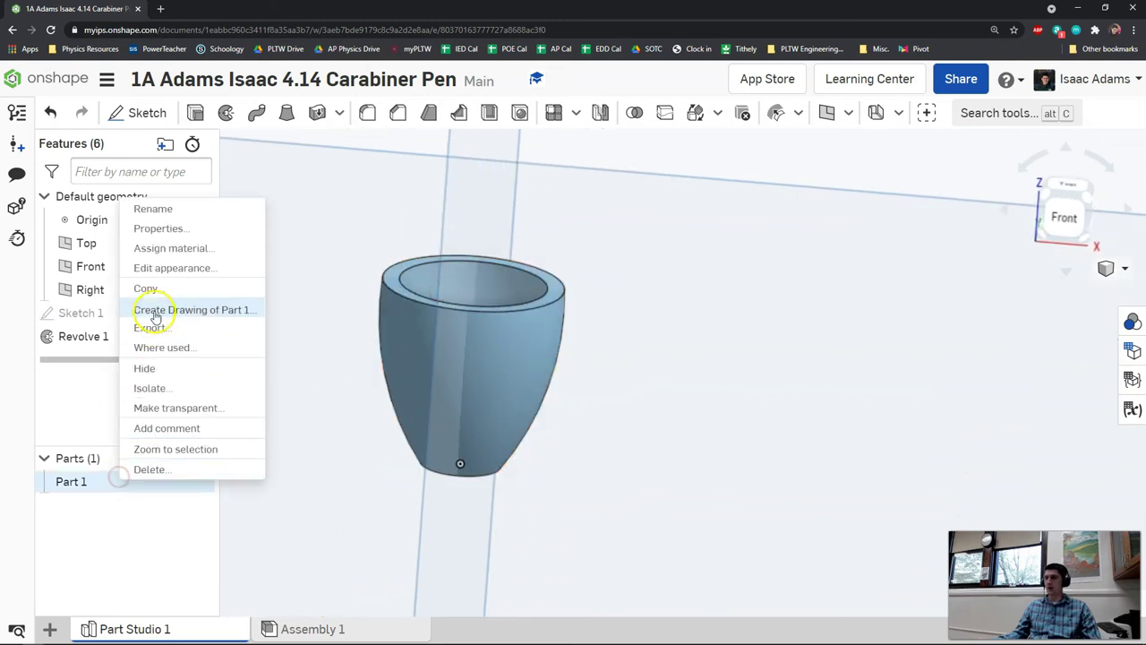
{"action": "left_click", "coordinate": [172, 269]}
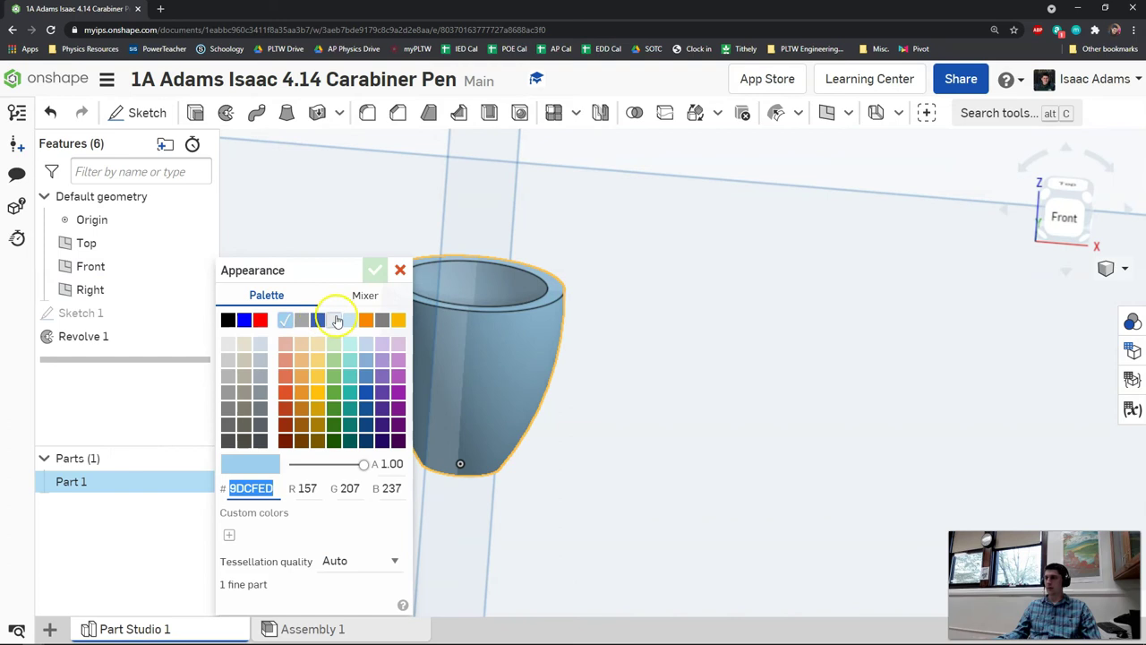
{"action": "left_click", "coordinate": [333, 320]}
{"action": "left_click", "coordinate": [375, 271]}
{"action": "right_click_drag", "start_coordinate": [504, 394], "coordinate": [524, 417]}
- Rename the Part Studio 1 tab to 'Pen Tip'
{"action": "right_click", "coordinate": [153, 630]}
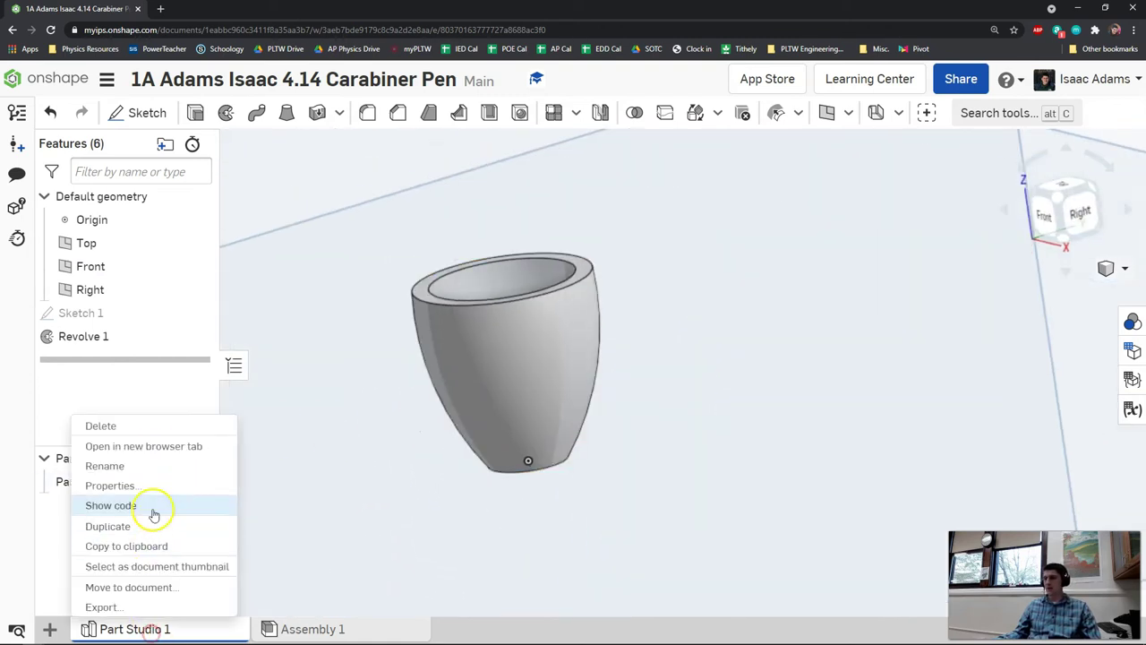
{"action": "left_click", "coordinate": [133, 467]}
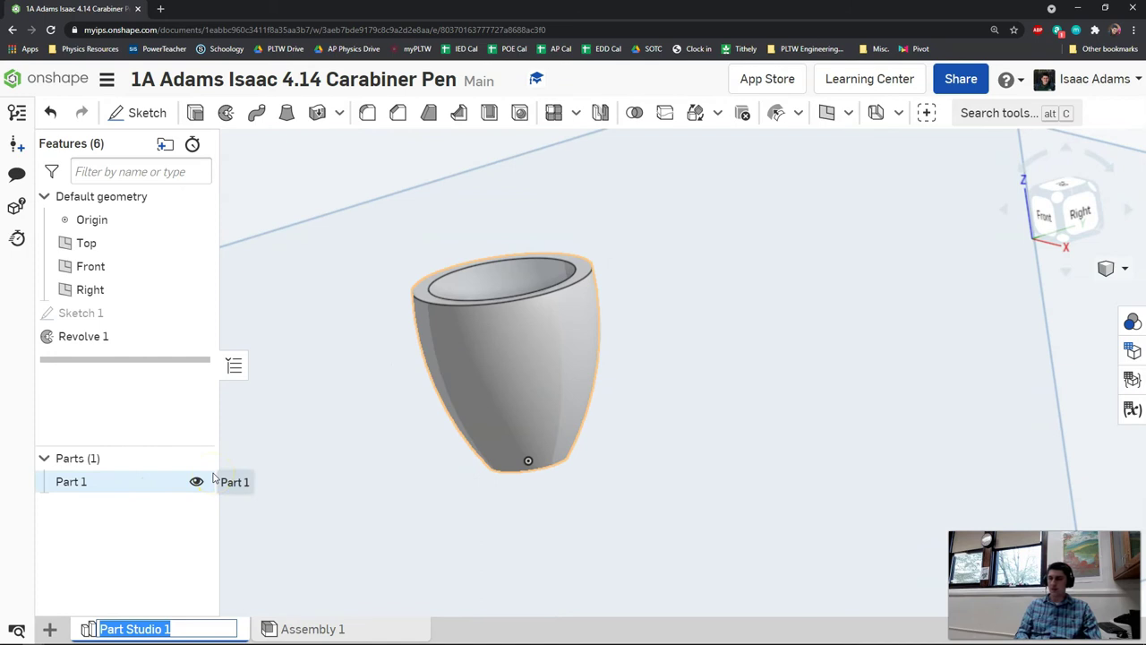
{"action": "type", "text": "Pen Tip"}
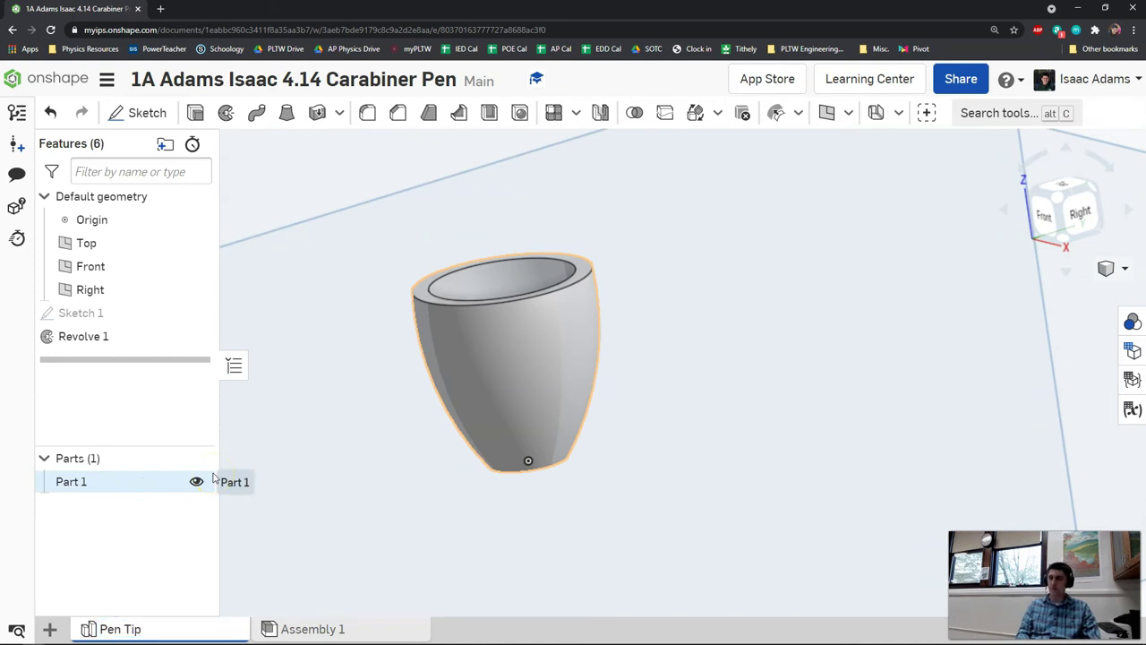
{"action": "right_click_drag", "start_coordinate": [562, 399], "coordinate": [617, 411]}
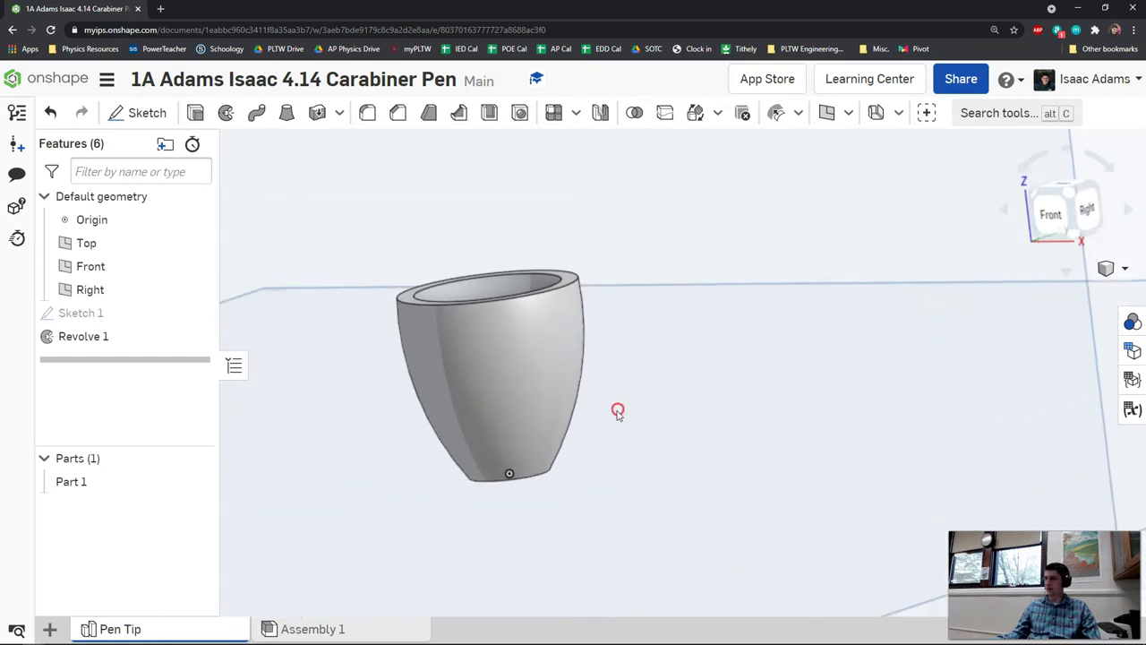
- Create a second part studio and name it 'Pen Grip'
{"action": "left_click", "coordinate": [50, 628]}
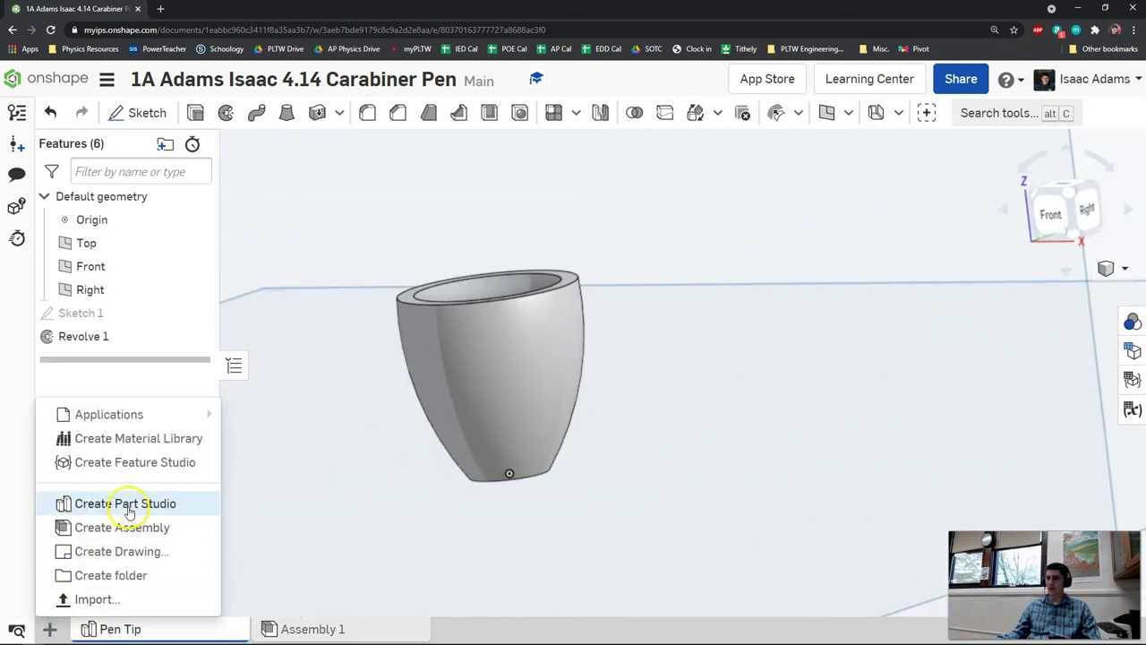
{"action": "left_click", "coordinate": [129, 506]}
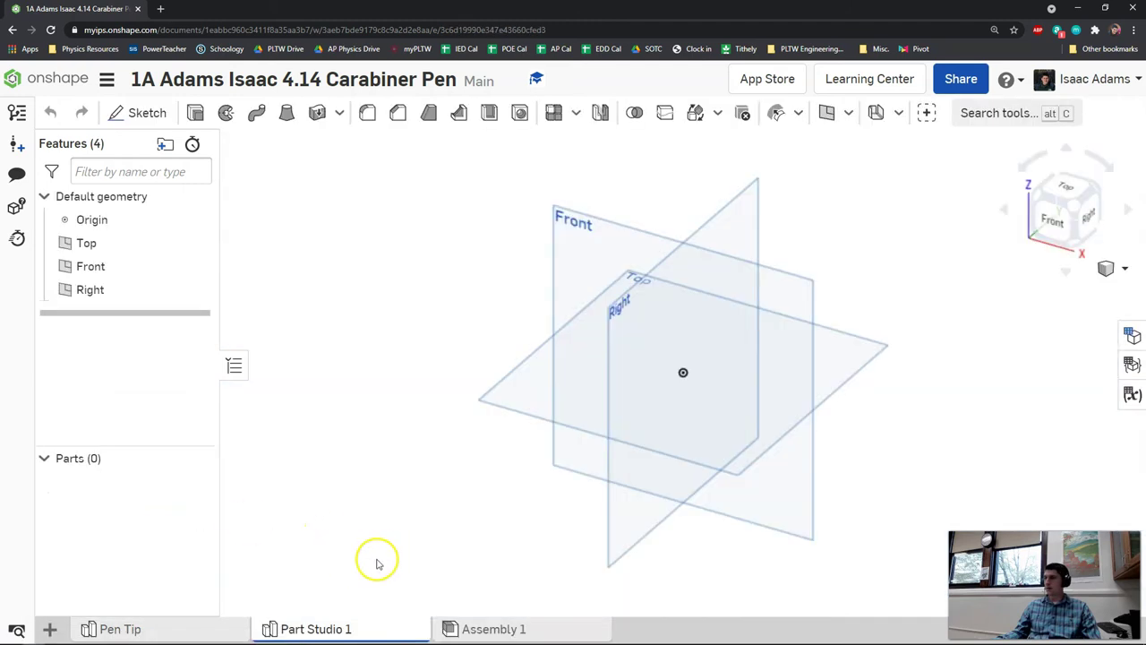
{"action": "right_click", "coordinate": [341, 630]}
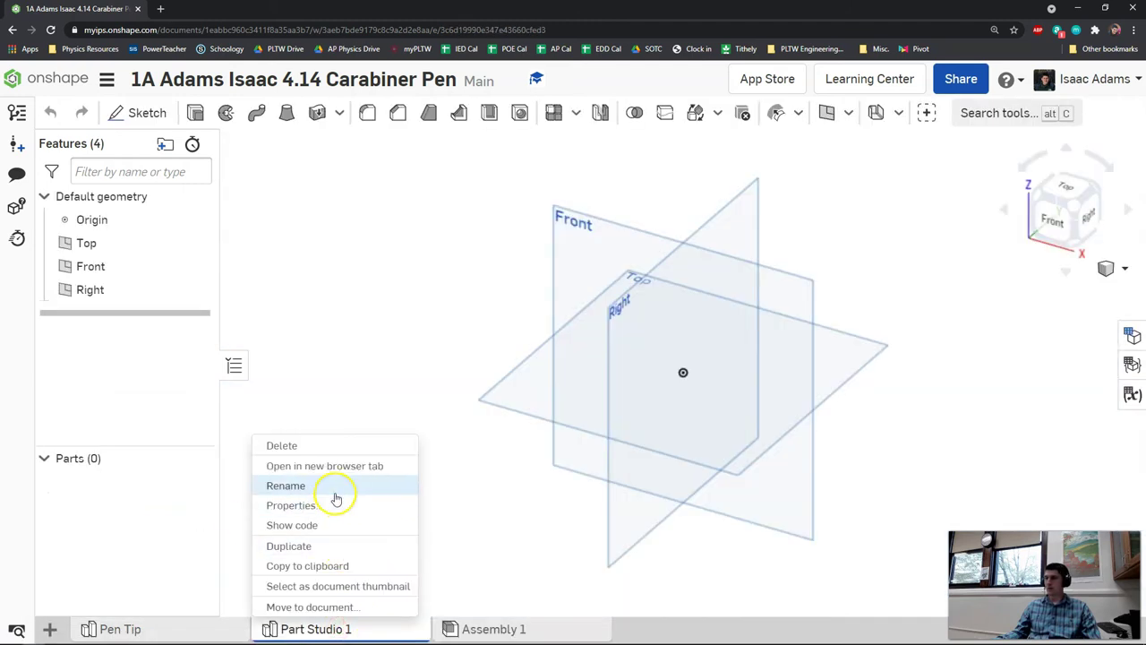
{"action": "left_click", "coordinate": [339, 492]}
{"action": "type", "text": "Pen Grip"}
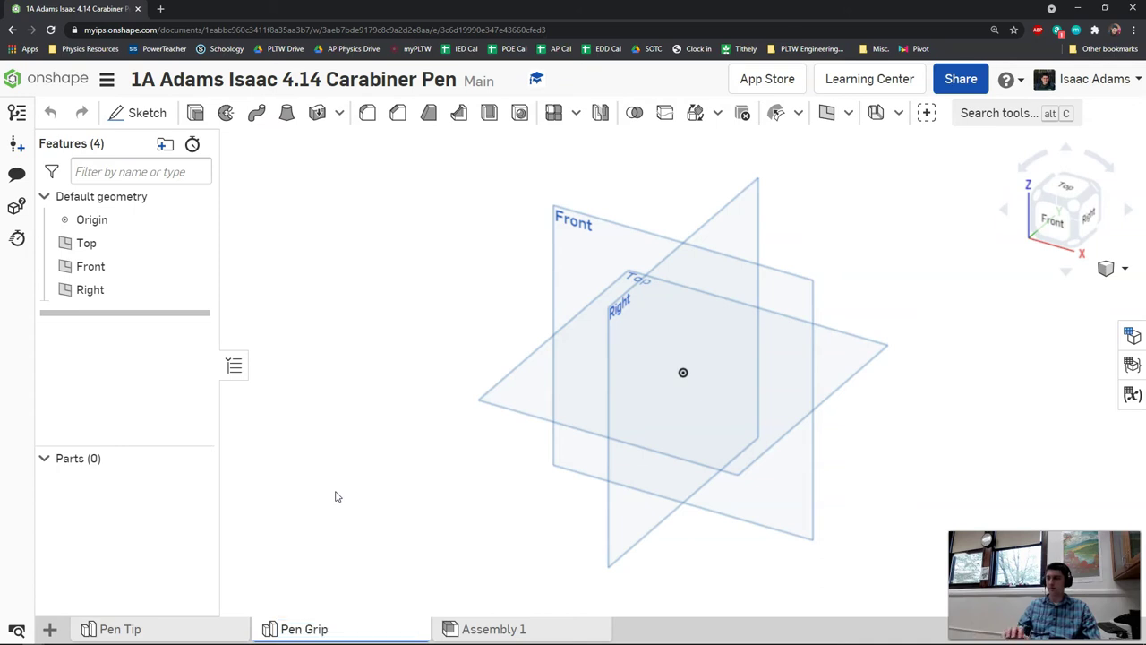
{"action": "left_click", "coordinate": [171, 396]}
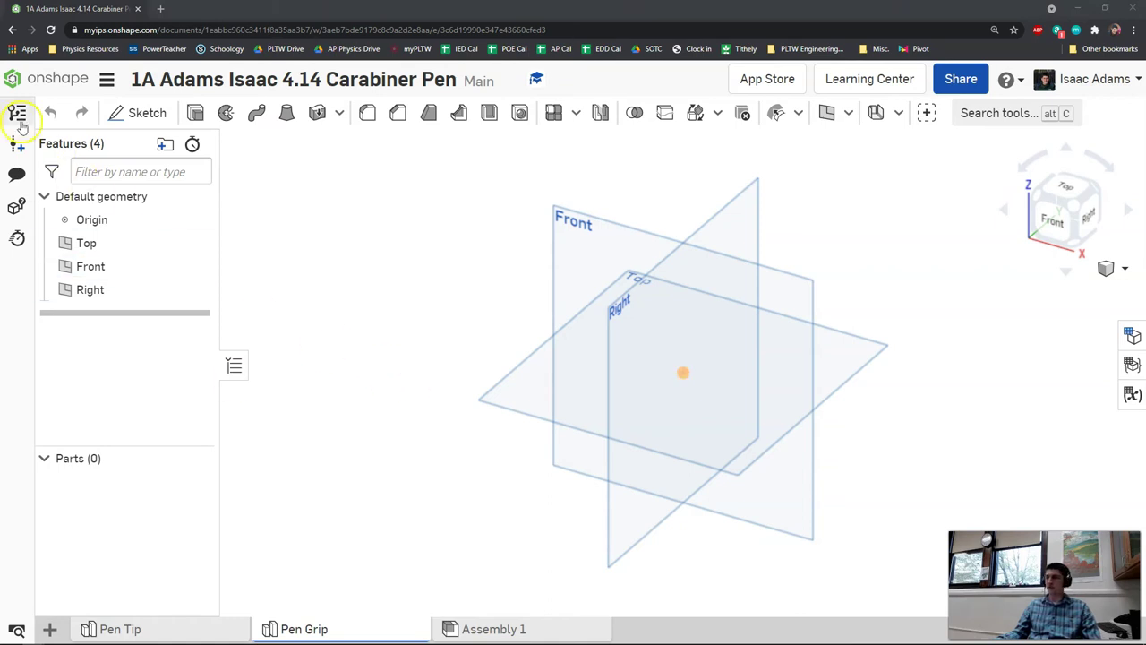
- Start a sketch on the Front plane with a vertical construction axis through the origin
{"action": "left_click", "coordinate": [126, 112]}
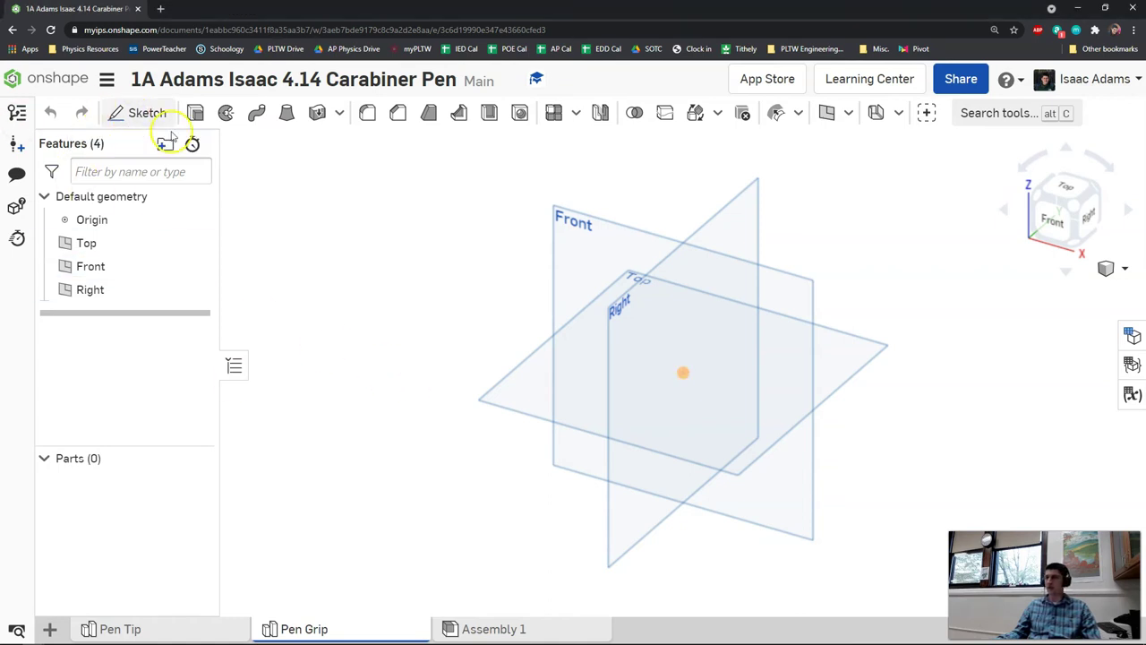
{"action": "left_click", "coordinate": [566, 230]}
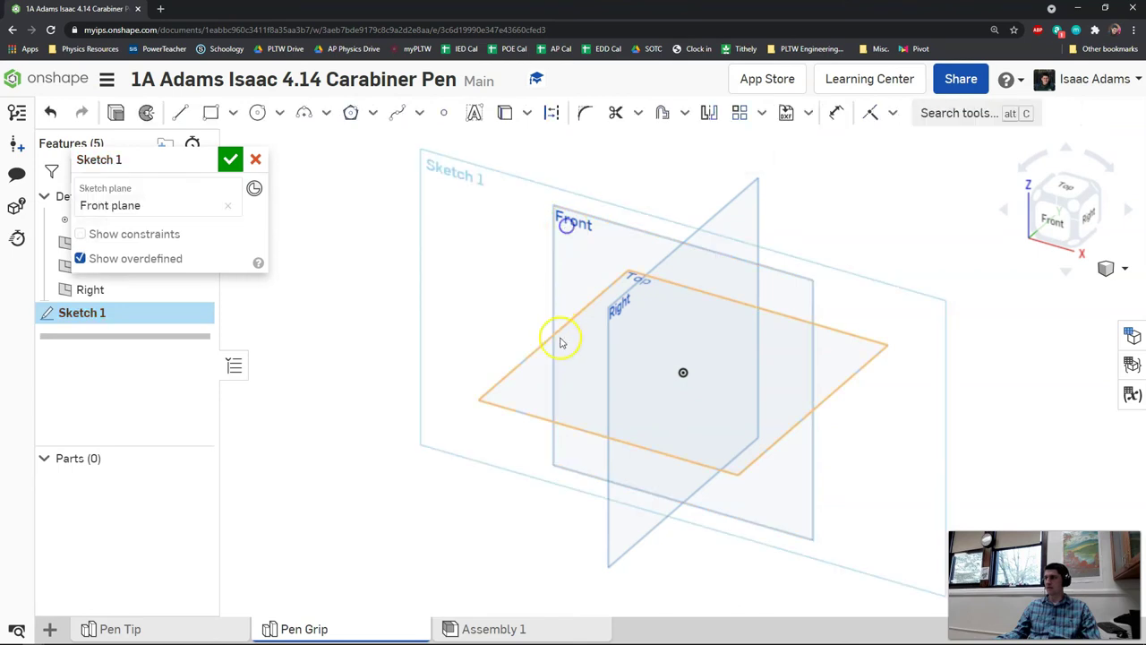
{"action": "left_click", "coordinate": [1060, 219]}
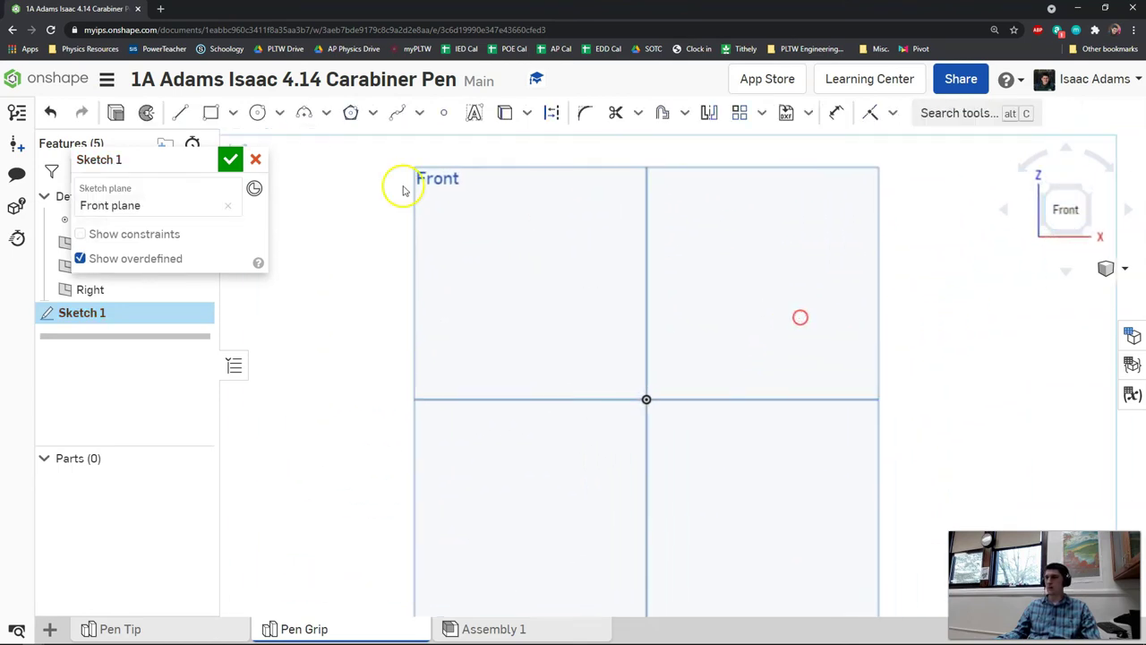
{"action": "left_click", "coordinate": [179, 112]}
{"action": "left_click", "coordinate": [552, 113]}
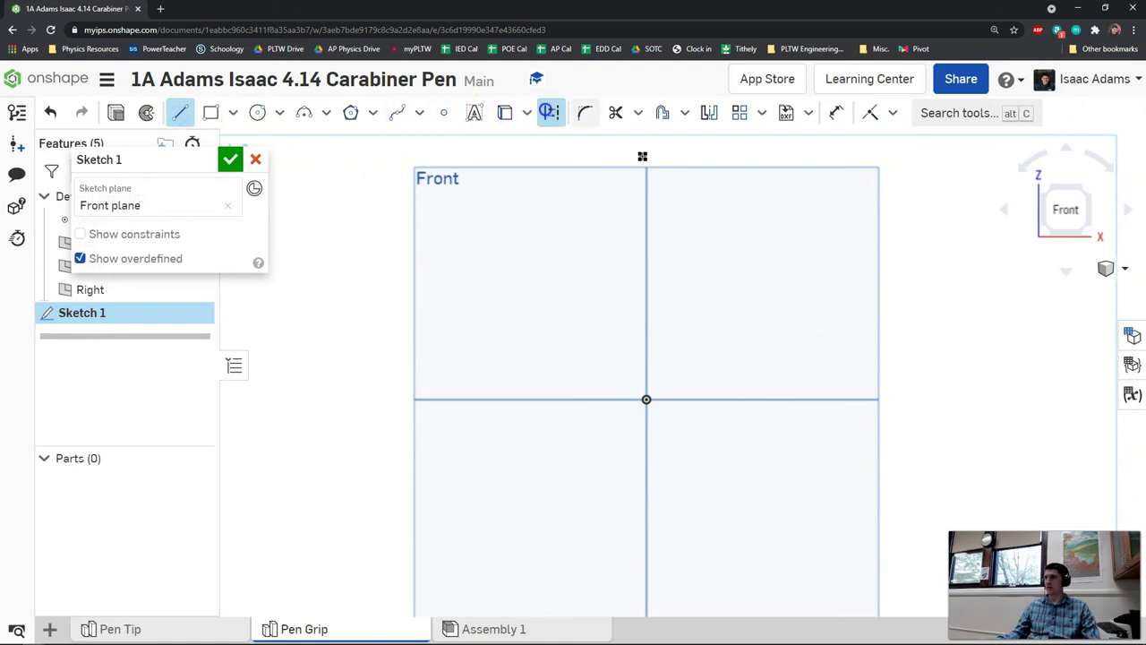
{"action": "left_click", "coordinate": [646, 156]}
{"action": "scroll", "coordinate": [645, 516], "scroll_direction": "down", "scroll_amount": 3}
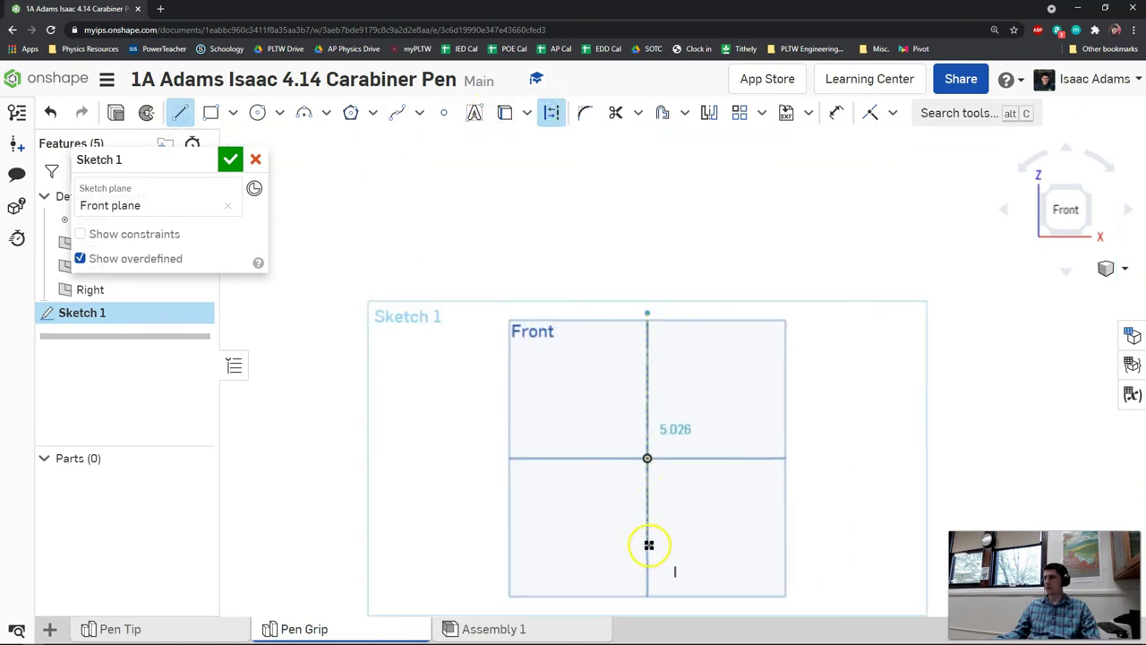
{"action": "left_click", "coordinate": [648, 603]}
{"action": "right_click", "coordinate": [669, 553]}
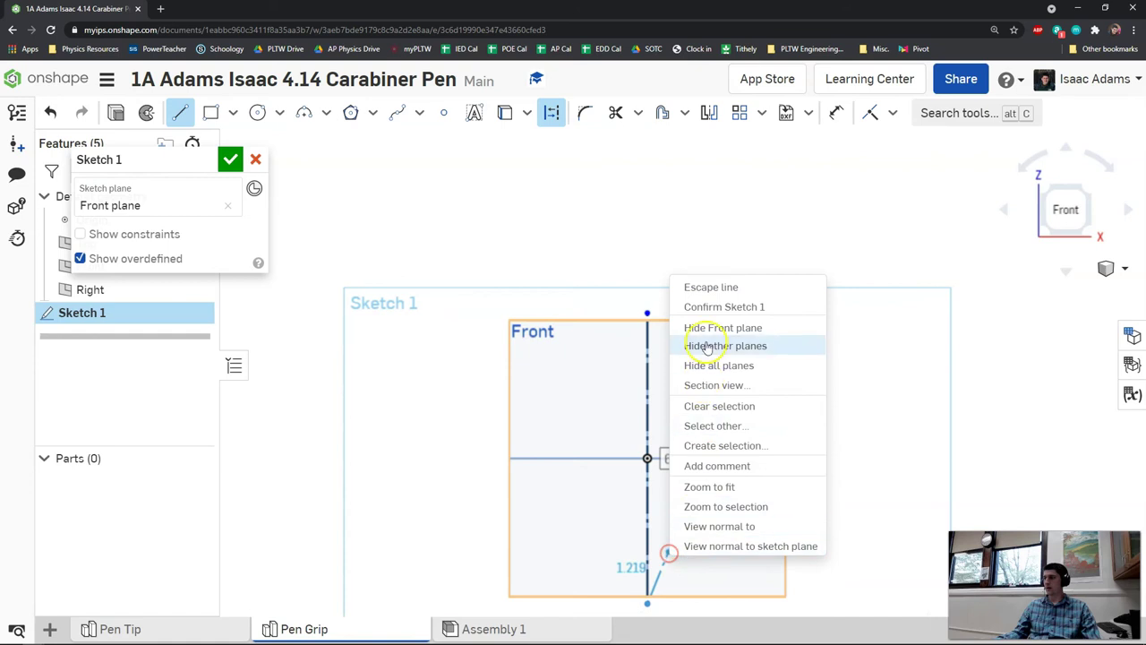
{"action": "left_click", "coordinate": [696, 286]}
{"action": "scroll", "coordinate": [660, 409], "scroll_direction": "up", "scroll_amount": 3}
{"action": "scroll", "coordinate": [663, 358], "scroll_direction": "up", "scroll_amount": 4}
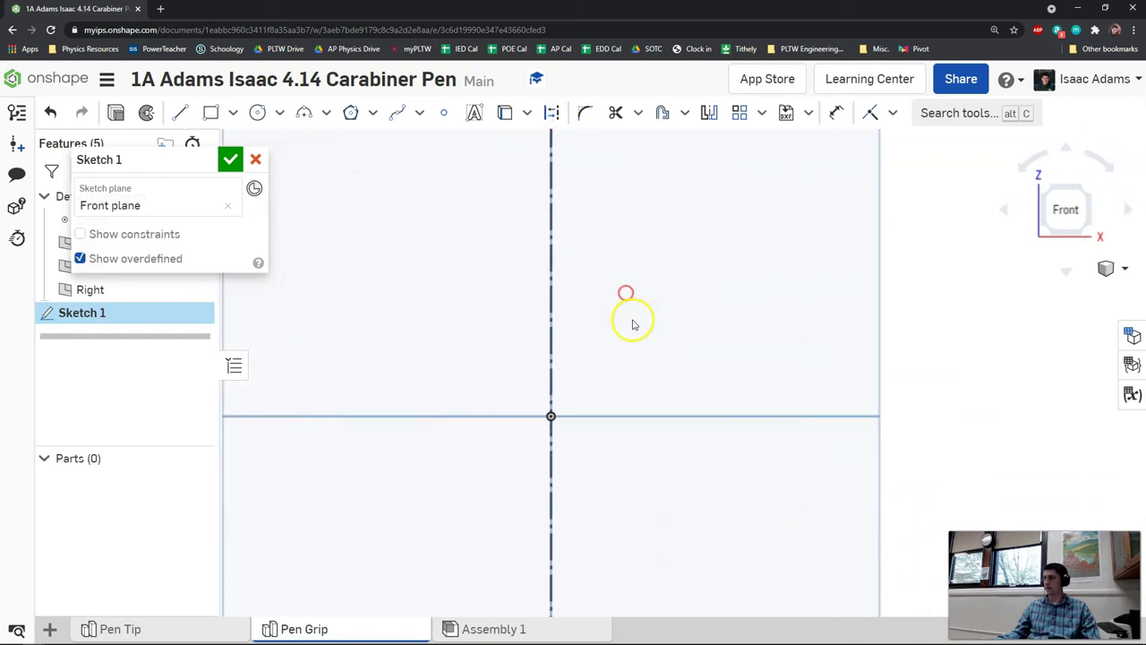
- Draw a horizontal base line from the origin with length .541/2 (0.271)
{"action": "left_click", "coordinate": [176, 112]}
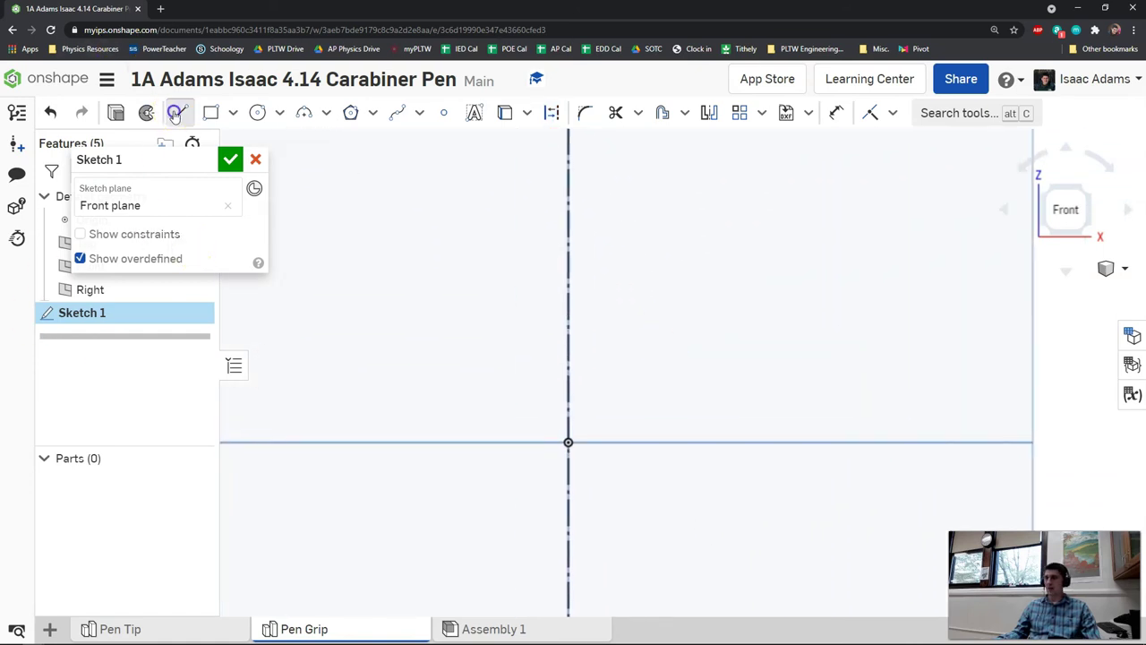
{"action": "left_click", "coordinate": [570, 442]}
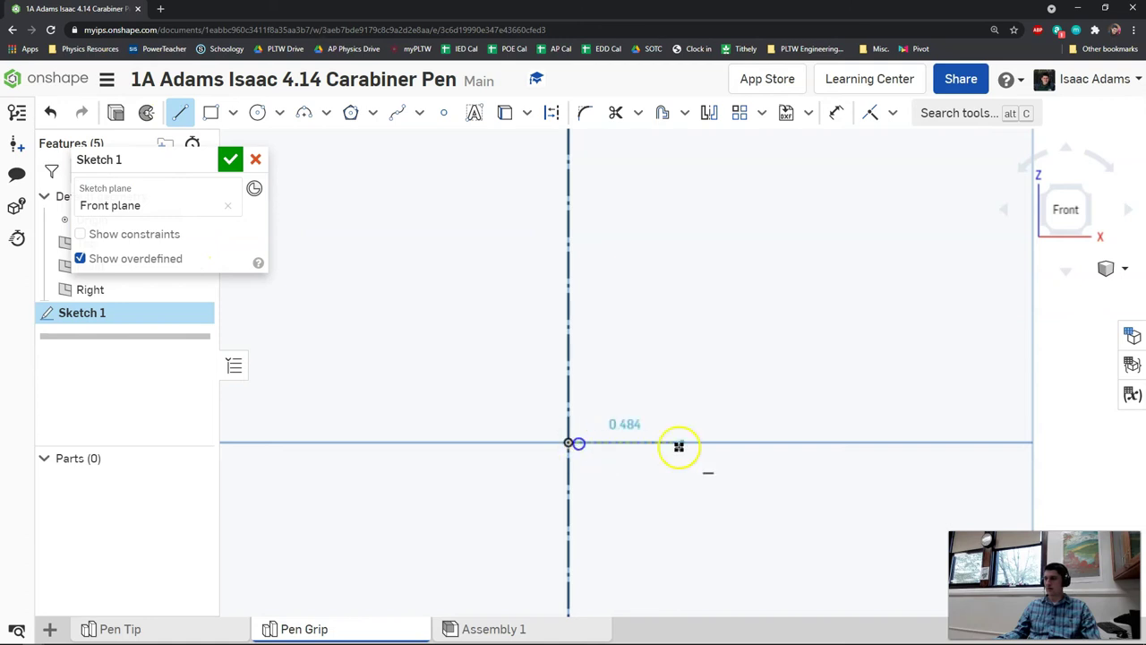
{"action": "left_click", "coordinate": [700, 443]}
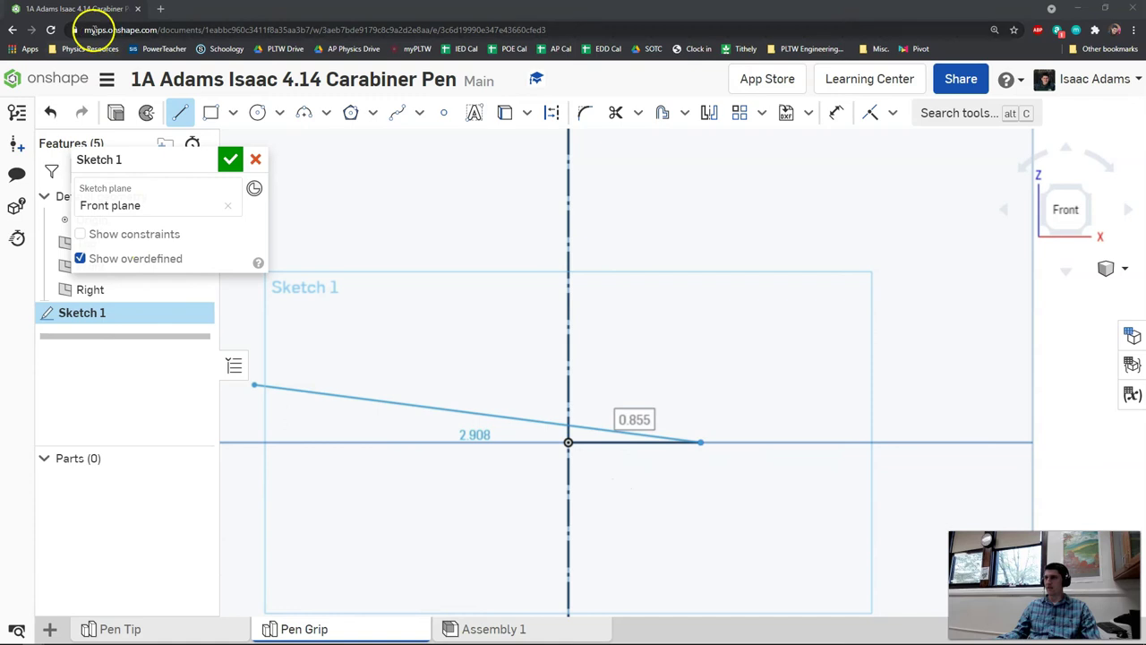
{"action": "left_click", "coordinate": [196, 16]}
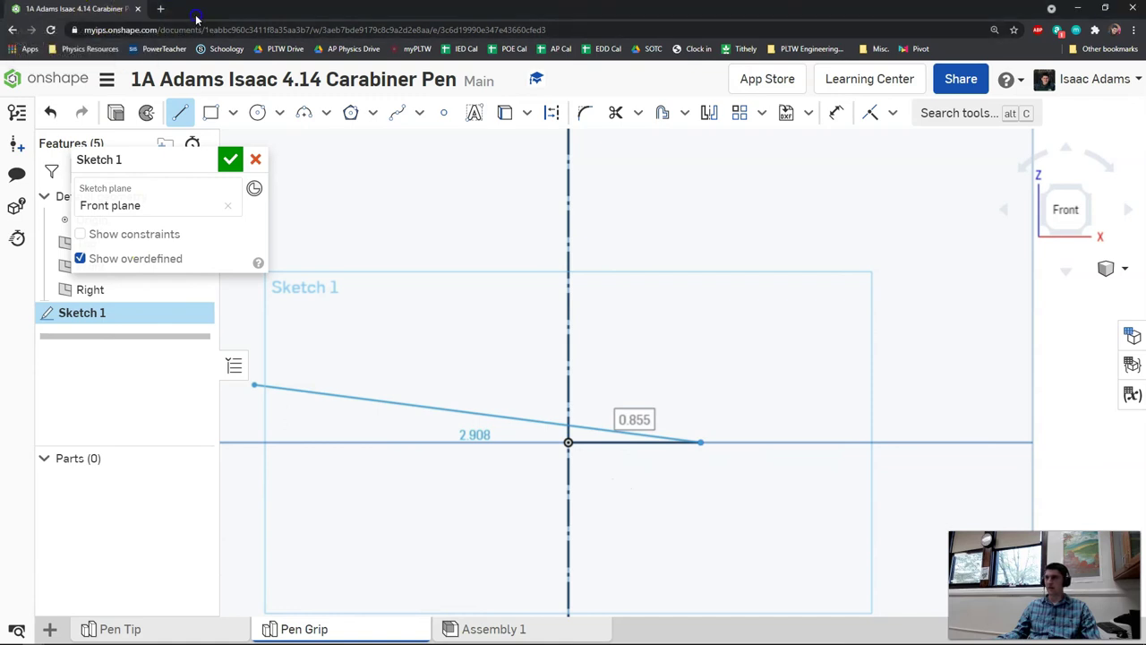
{"action": "key", "text": "Tab"}
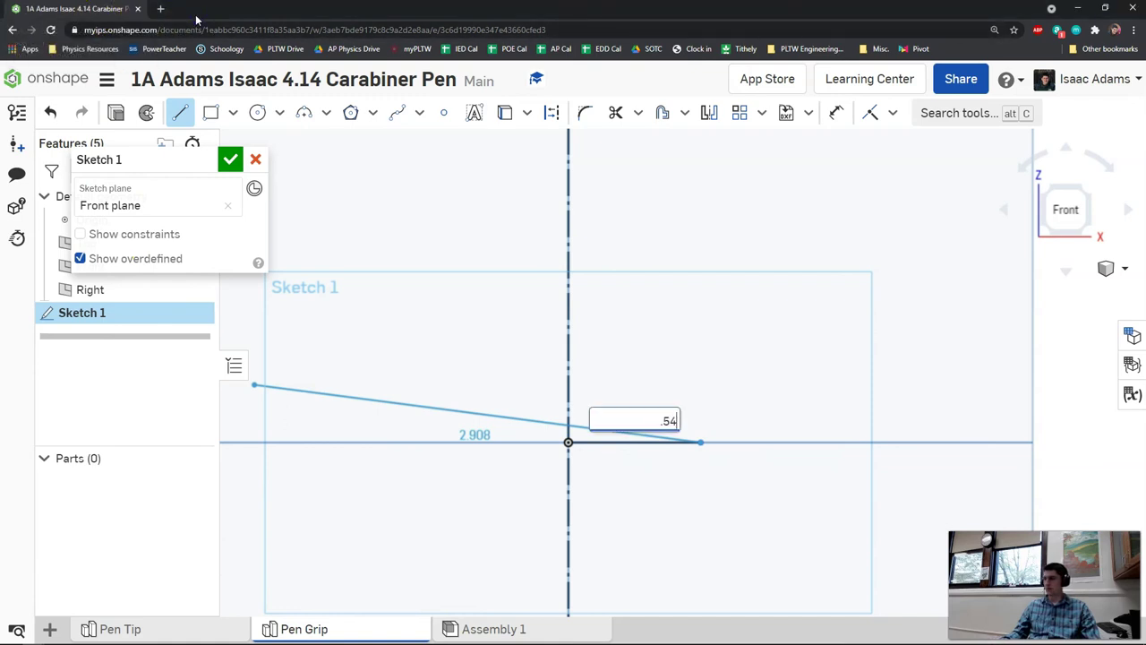
{"action": "type", "text": ".541/2"}
{"action": "key", "text": "Return"}
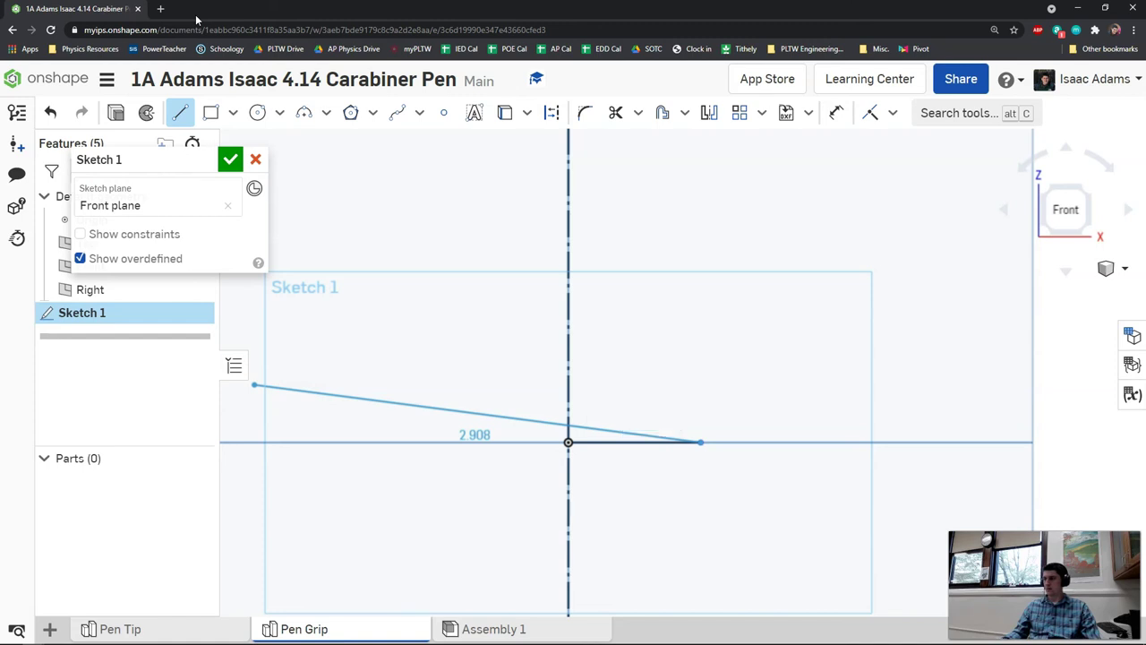
{"action": "scroll", "coordinate": [618, 405], "scroll_direction": "up", "scroll_amount": 3}
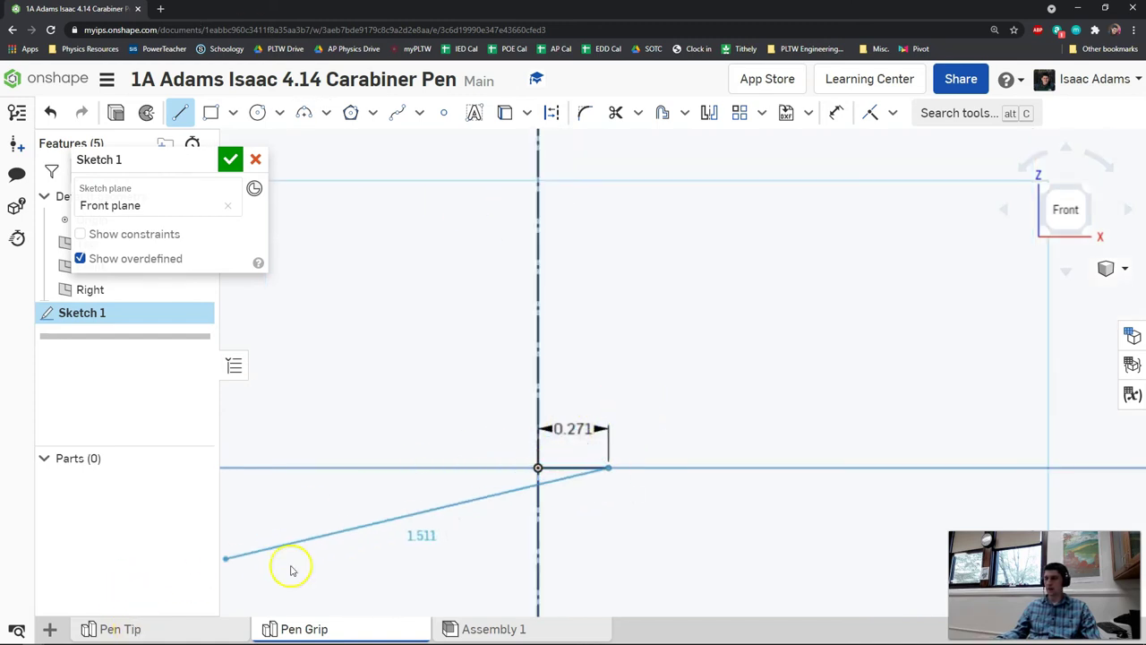
{"action": "middle_click_drag", "start_coordinate": [660, 256], "coordinate": [633, 358]}
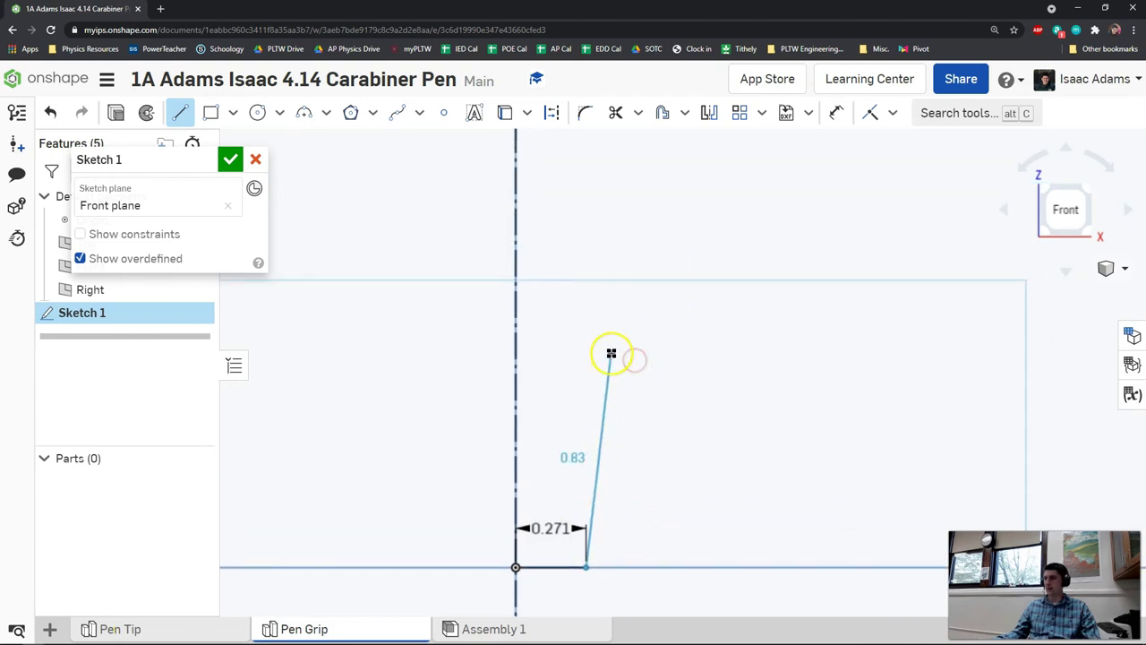
- Draw a 0.784 vertical line from the origin and a horizontal top line
{"action": "right_click", "coordinate": [611, 353]}
{"action": "left_click", "coordinate": [640, 365]}
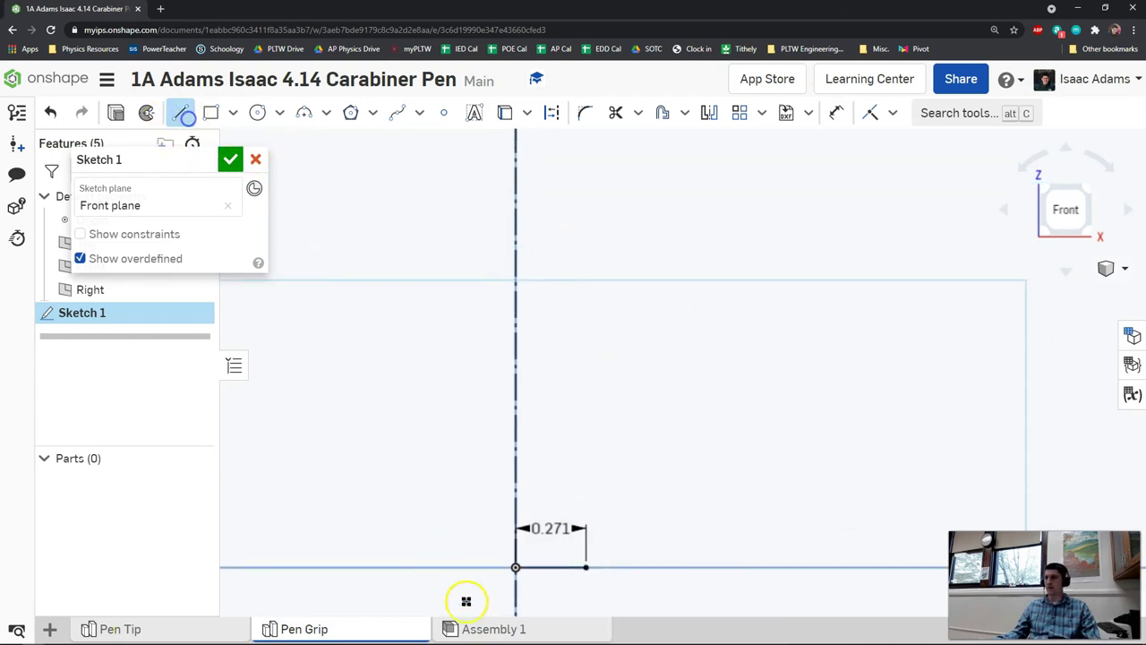
{"action": "left_click", "coordinate": [515, 566]}
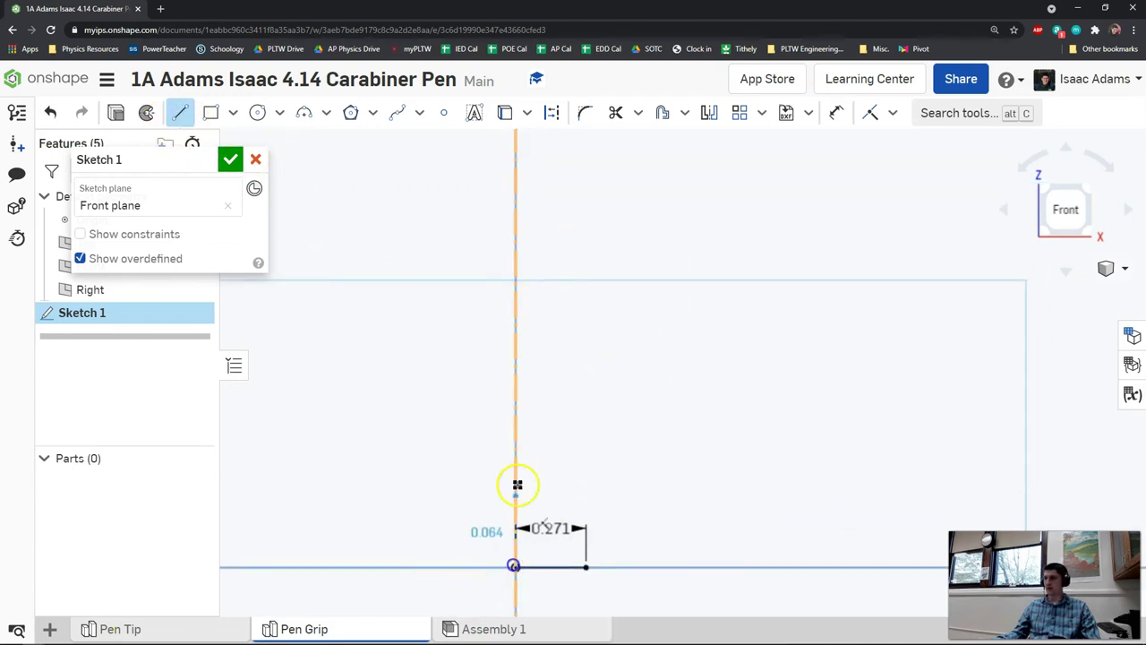
{"action": "left_click", "coordinate": [516, 192]}
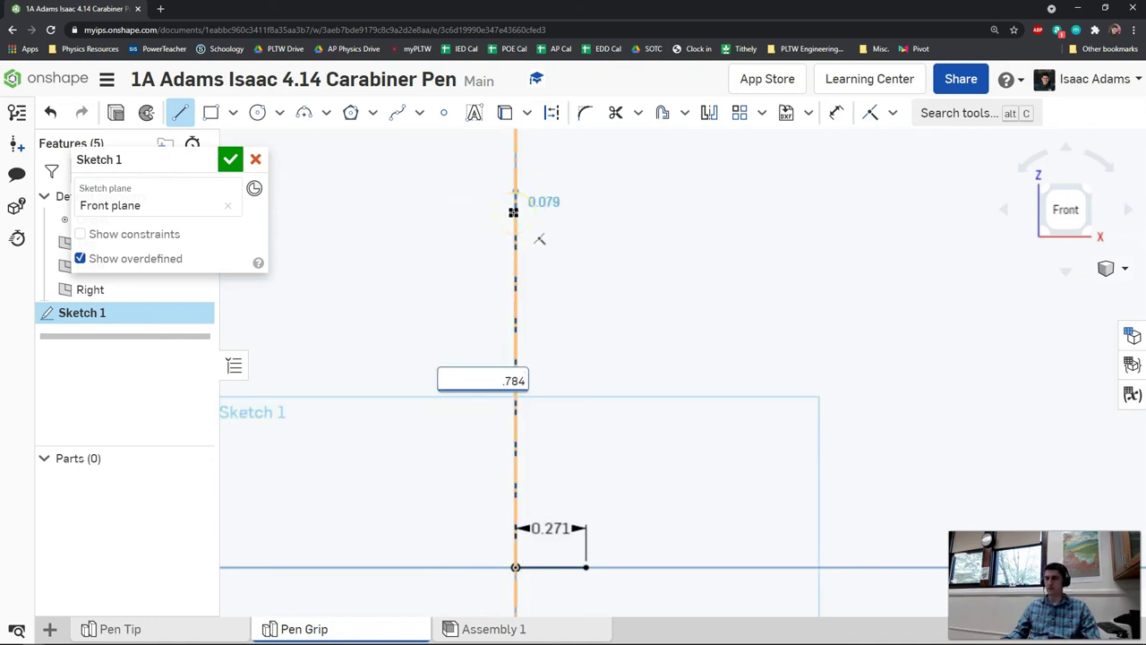
{"action": "key", "text": "Return"}
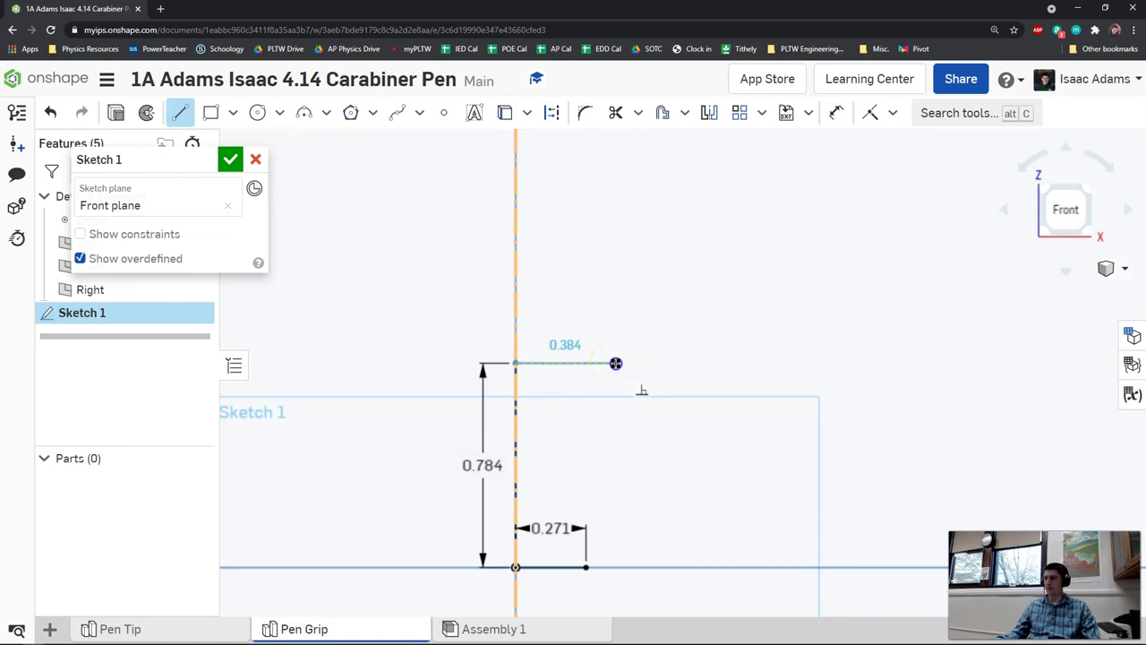
{"action": "left_click", "coordinate": [616, 362]}
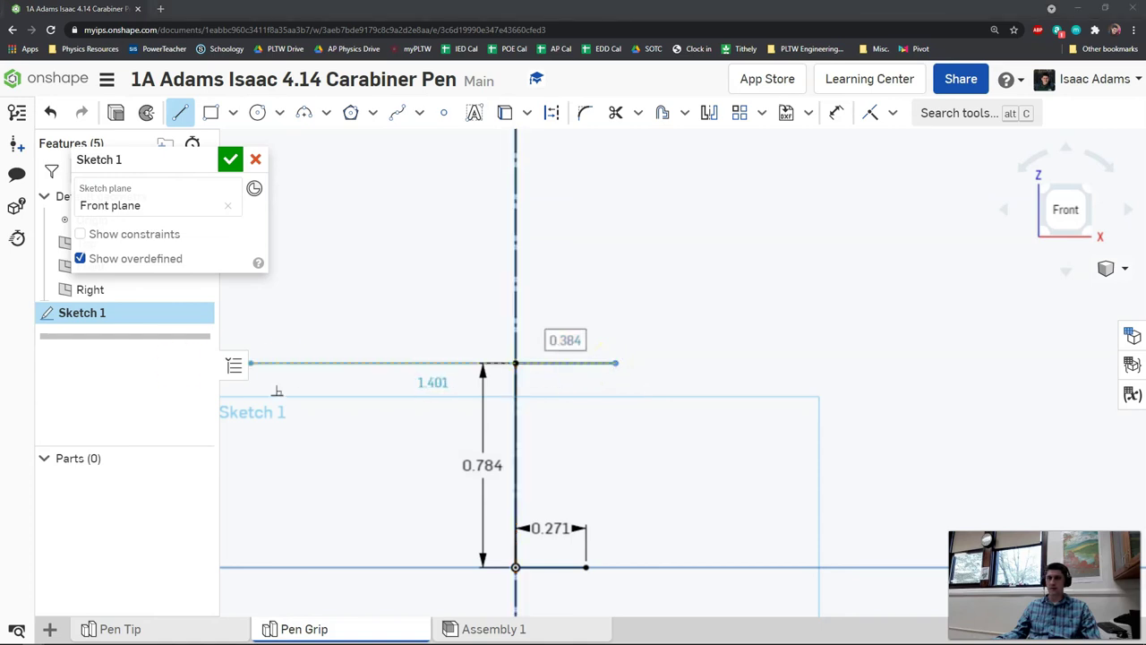
{"action": "left_click", "coordinate": [77, 11]}
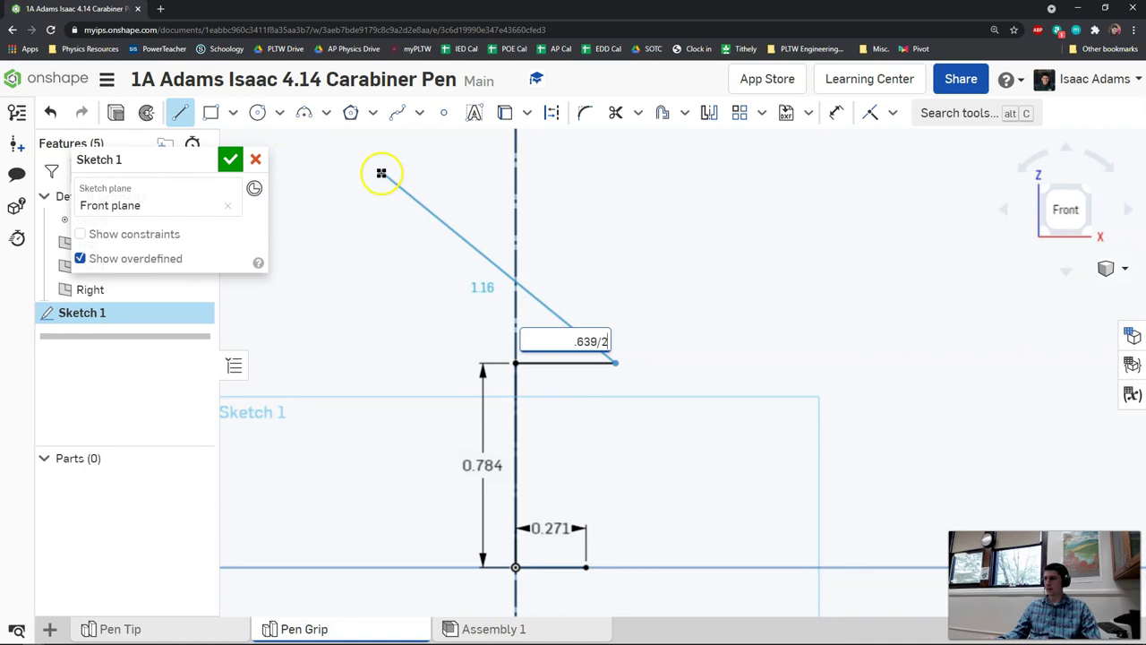
- Undo the unwanted slanted closing line
{"action": "left_click", "coordinate": [587, 567]}
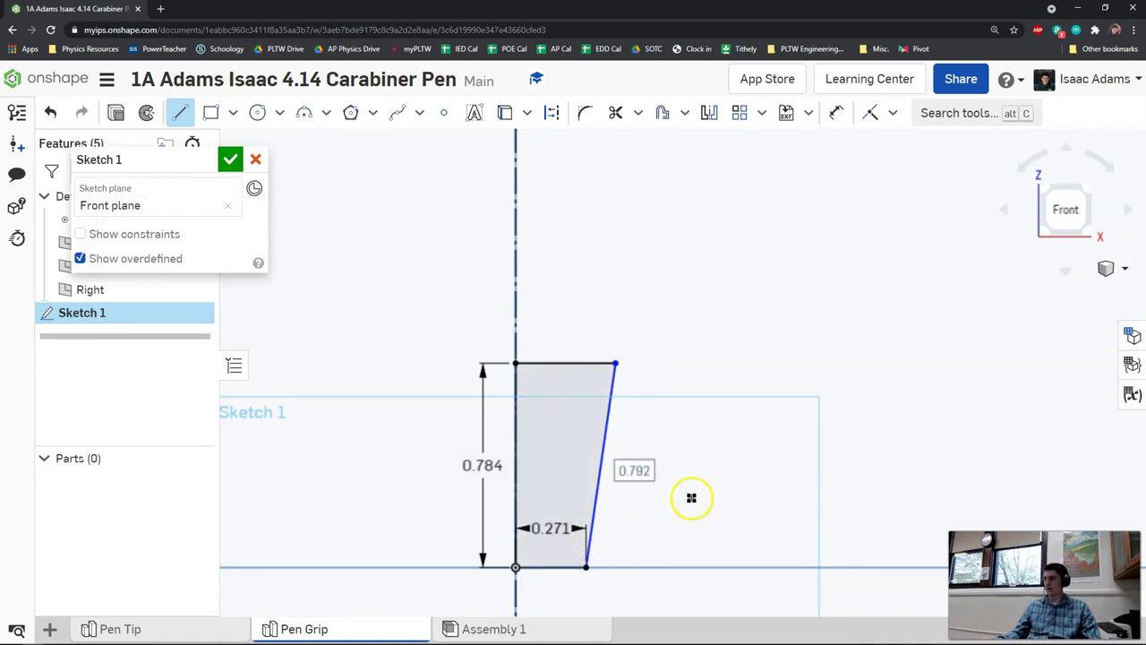
{"action": "scroll", "coordinate": [689, 496], "scroll_direction": "up", "scroll_amount": 2}
{"action": "left_click", "coordinate": [638, 469]}
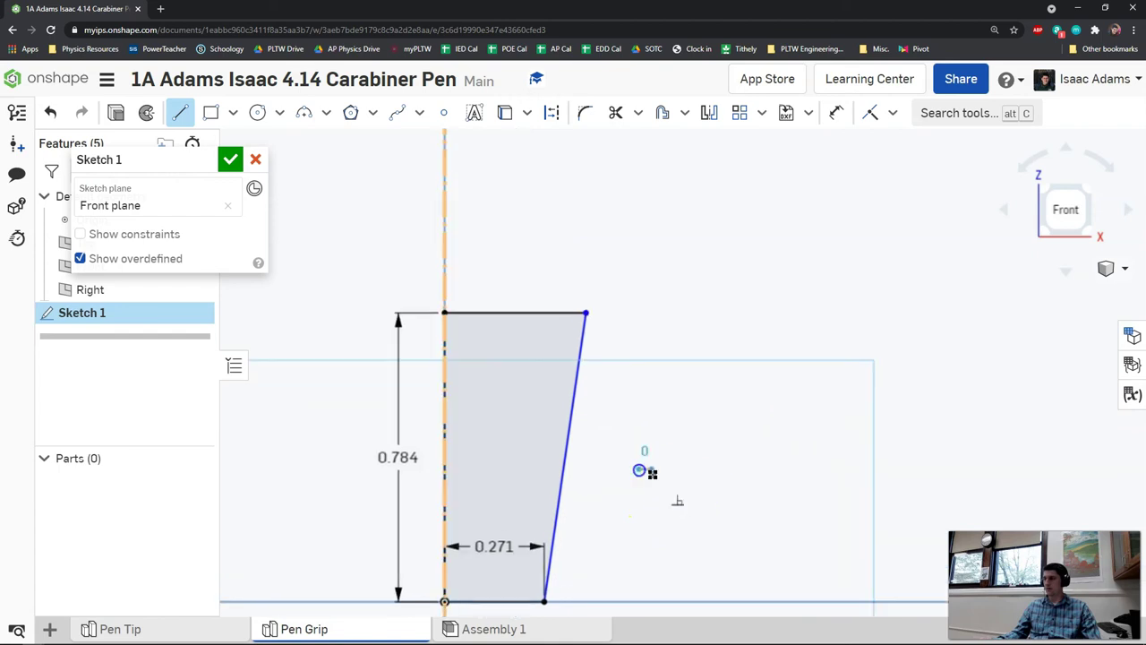
{"action": "right_click", "coordinate": [701, 463]}
{"action": "key", "text": "Escape"}
{"action": "key", "text": "ctrl+z"}
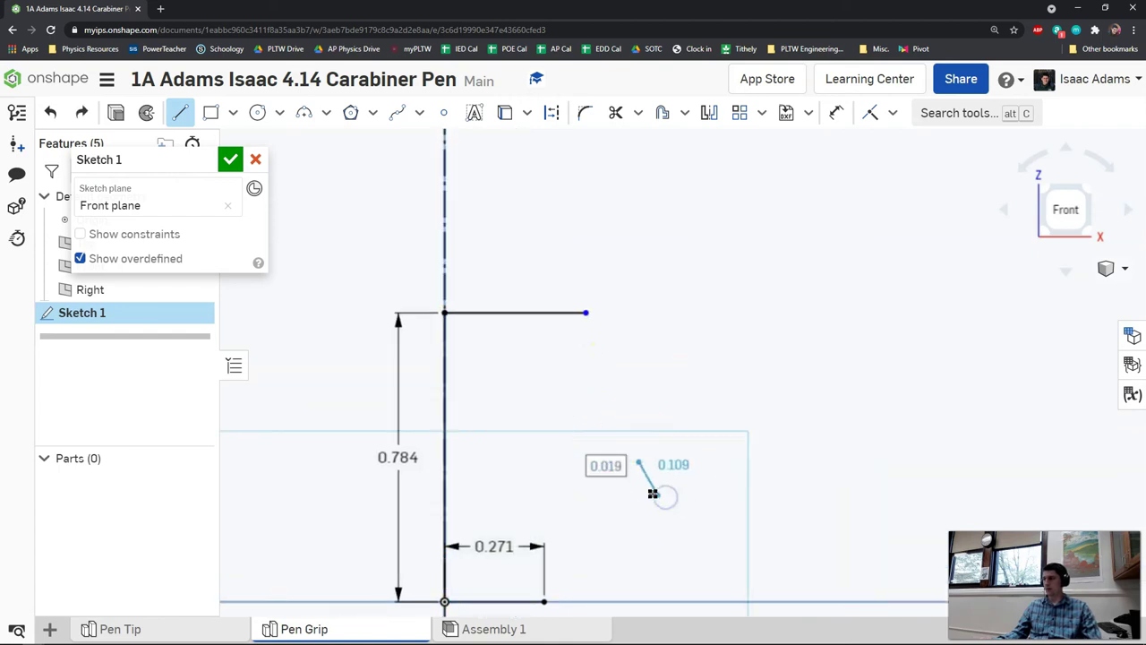
{"action": "left_click", "coordinate": [699, 148]}
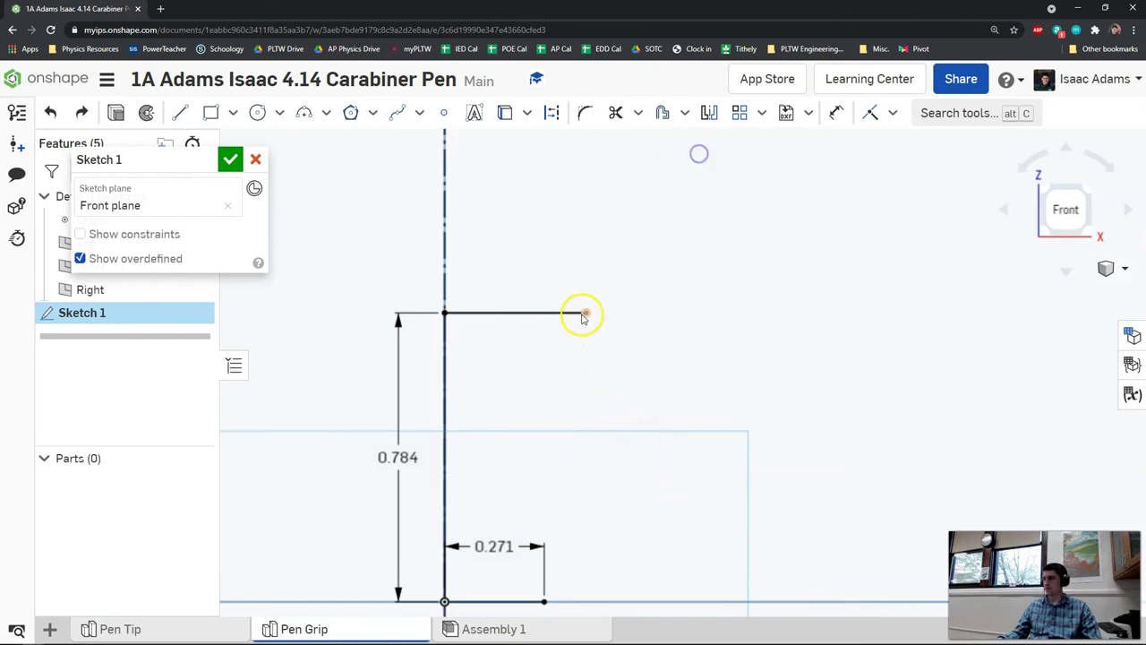
- Dimension the top line to .639/2 (0.32)
{"action": "key", "text": "u"}
{"action": "left_click", "coordinate": [490, 312]}
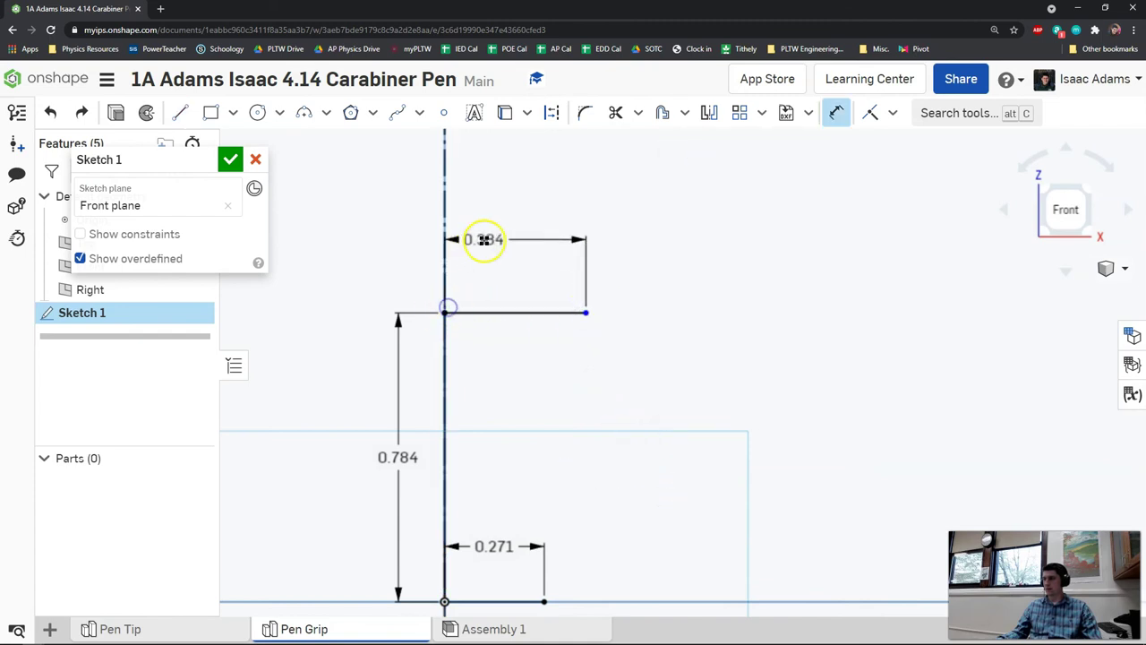
{"action": "left_click", "coordinate": [494, 240]}
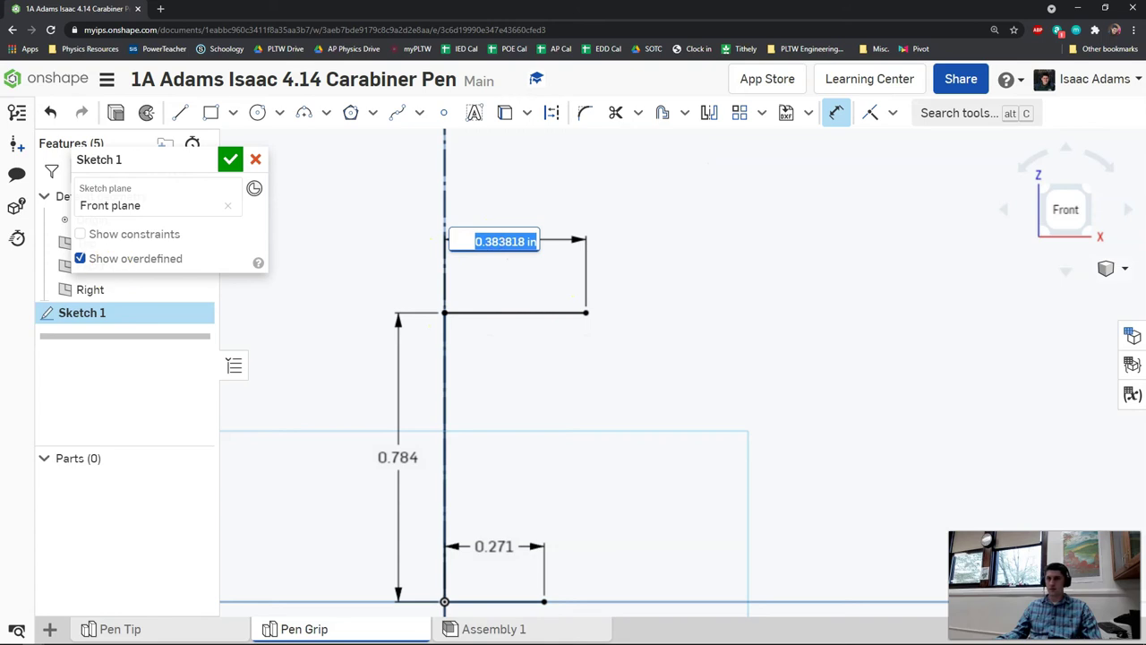
{"action": "left_click", "coordinate": [507, 243]}
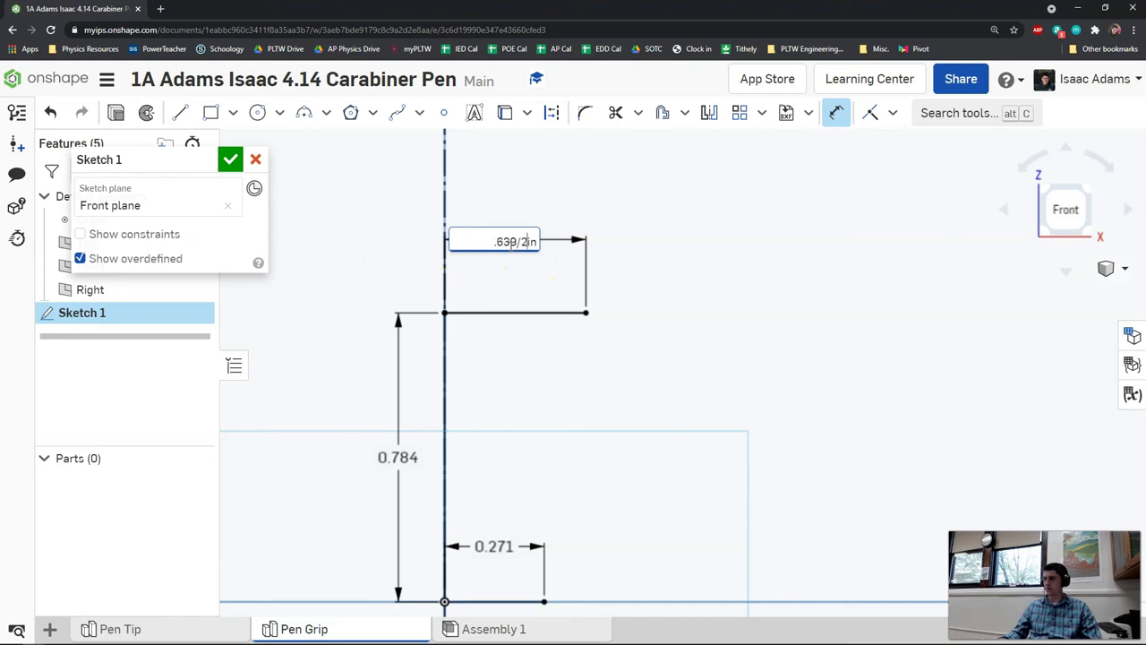
{"action": "key", "text": "Return"}
- Close the profile with a sloped line from the top line to the base line's end
{"action": "scroll", "coordinate": [583, 329], "scroll_direction": "down", "scroll_amount": 2}
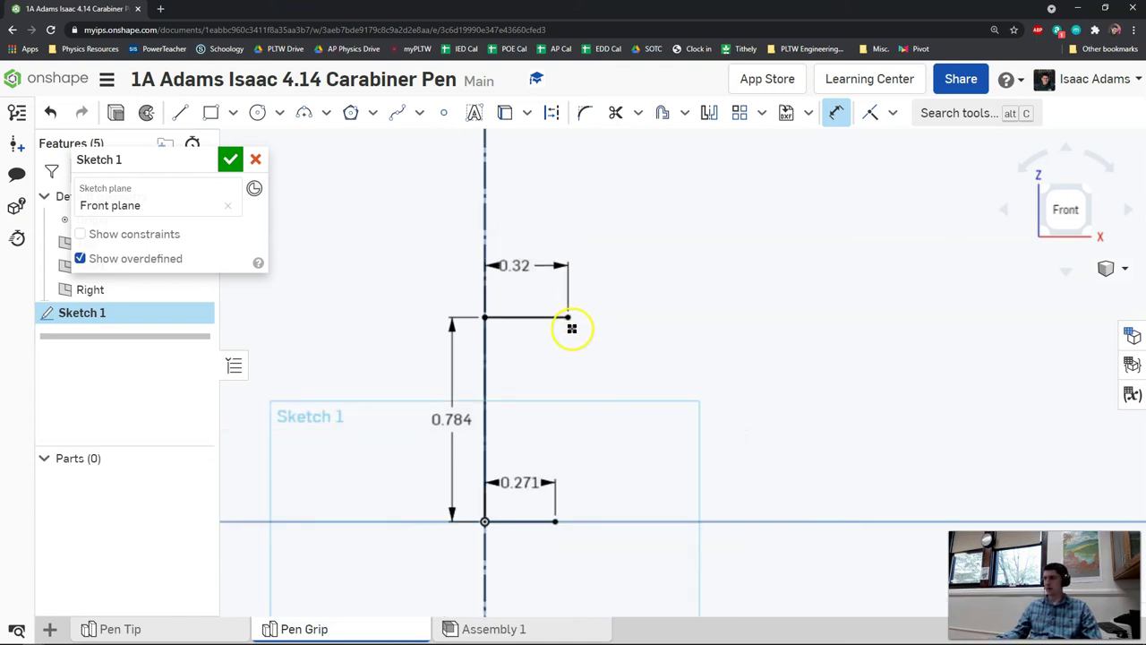
{"action": "left_click", "coordinate": [179, 111]}
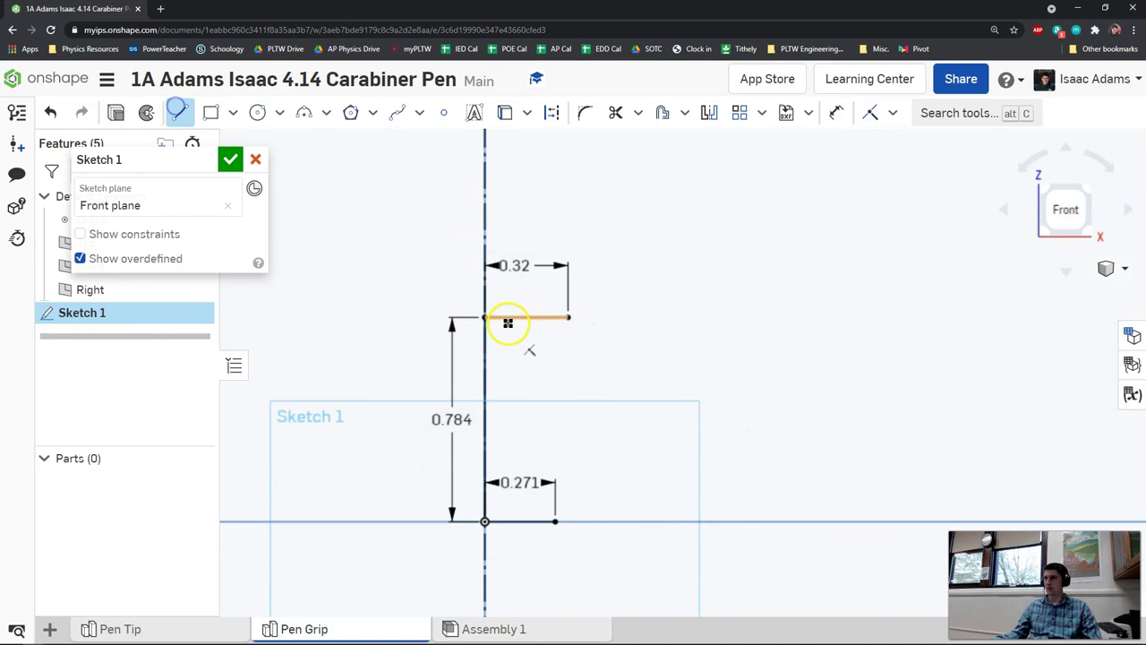
{"action": "left_click", "coordinate": [569, 318]}
{"action": "left_click", "coordinate": [556, 521]}
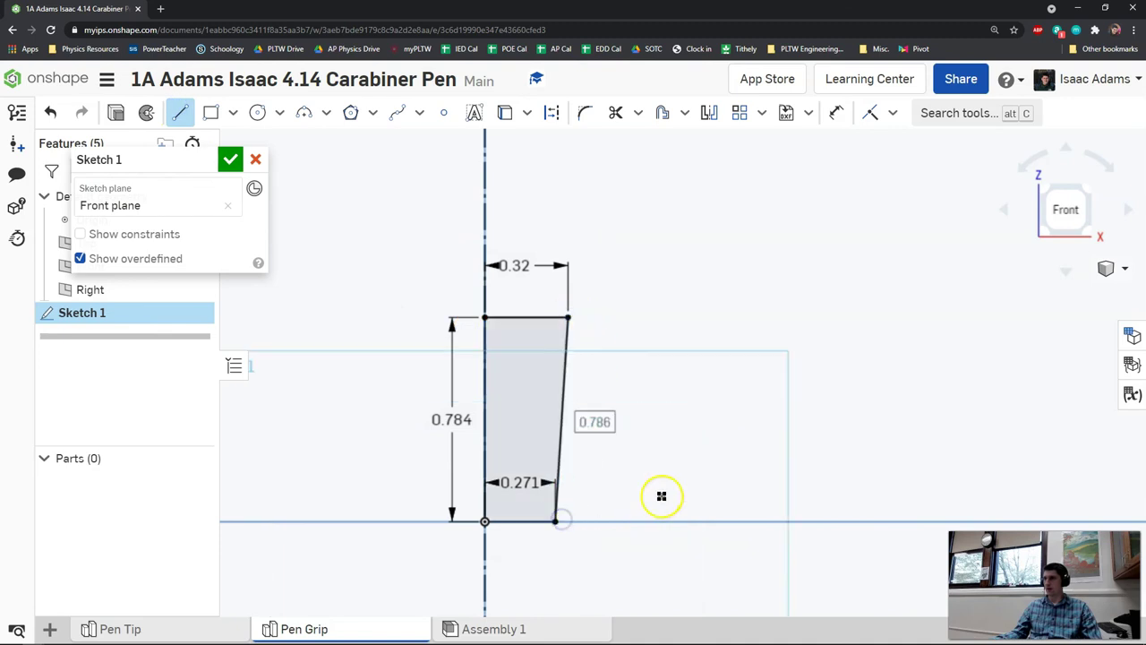
{"action": "right_click", "coordinate": [663, 498]}
{"action": "left_click", "coordinate": [699, 230]}
{"action": "scroll", "coordinate": [627, 376], "scroll_direction": "up", "scroll_amount": 3}
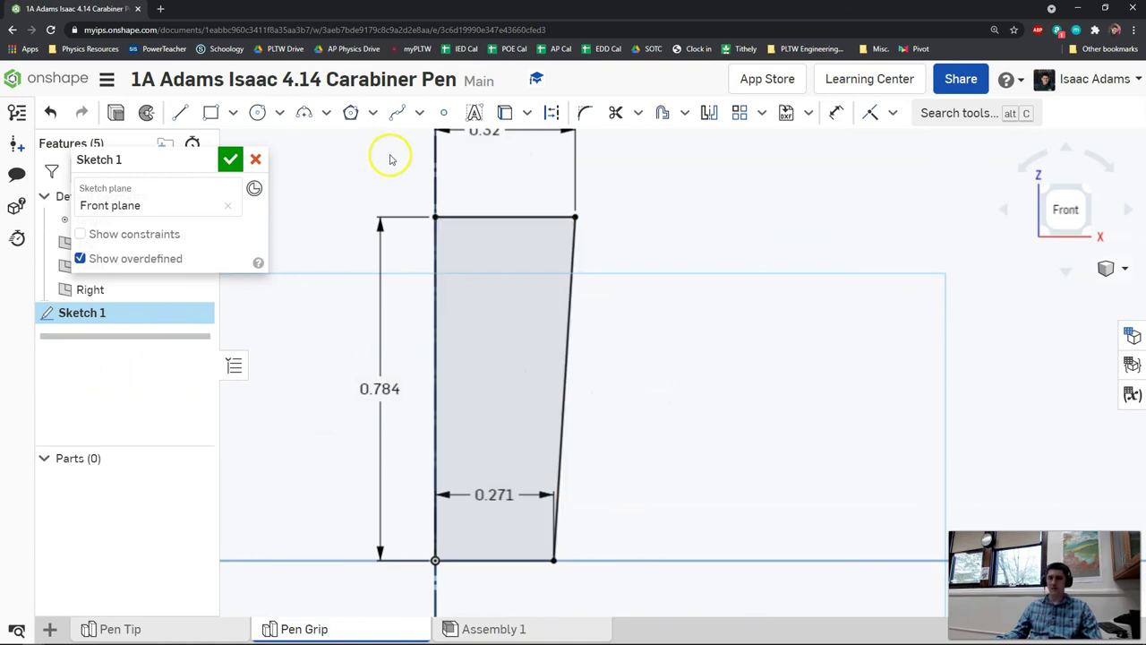
- Offset the sloped edge inward by 0.05
{"action": "left_click", "coordinate": [662, 115]}
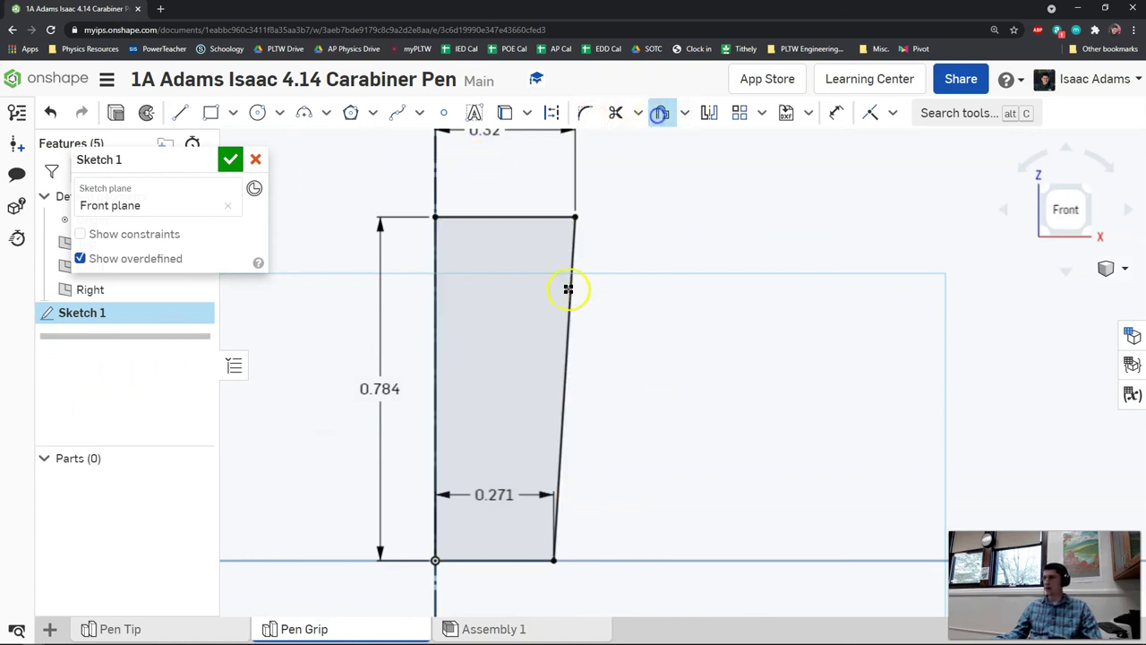
{"action": "left_click", "coordinate": [571, 291]}
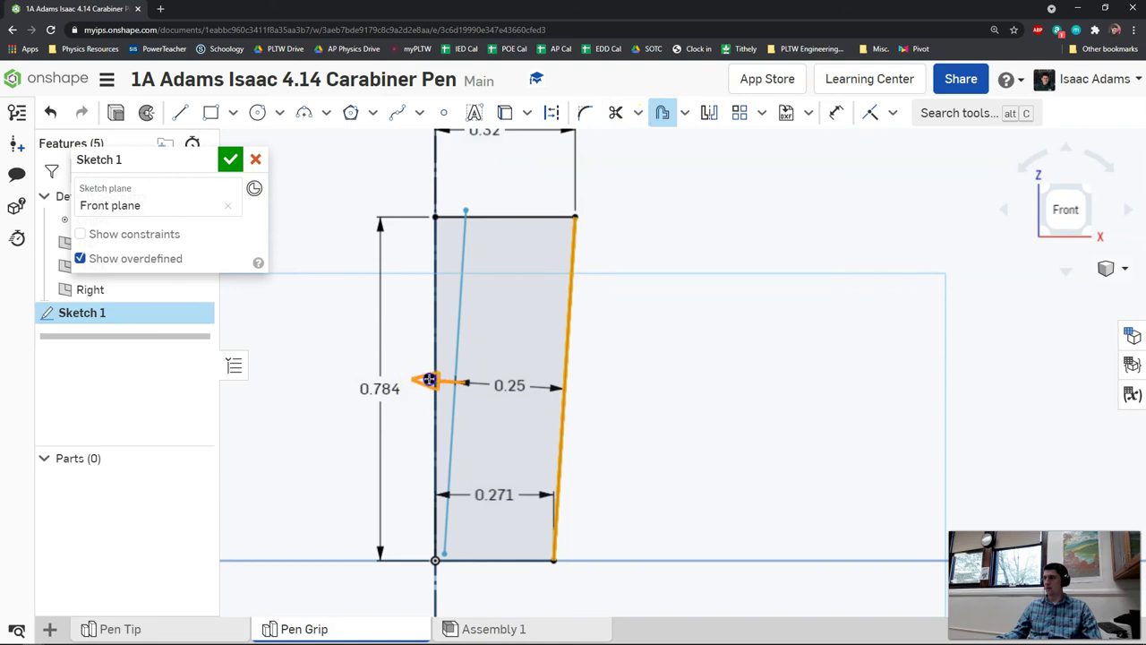
{"action": "left_click_drag", "start_coordinate": [429, 380], "coordinate": [477, 384]}
{"action": "left_click", "coordinate": [874, 321]}
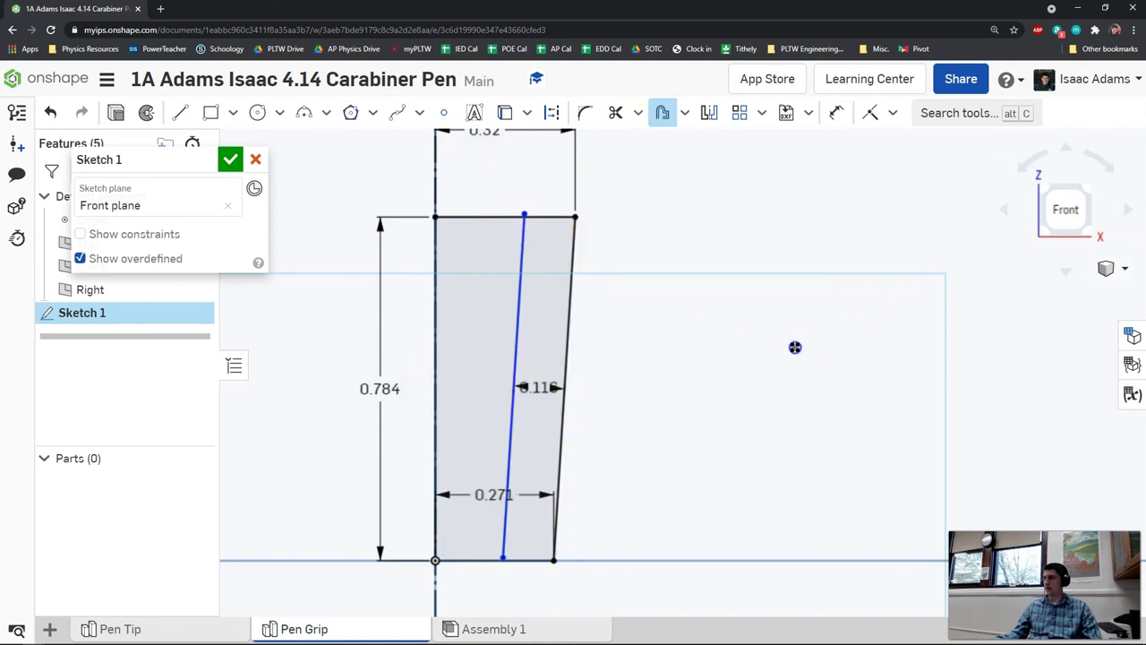
{"action": "double_click", "coordinate": [551, 385]}
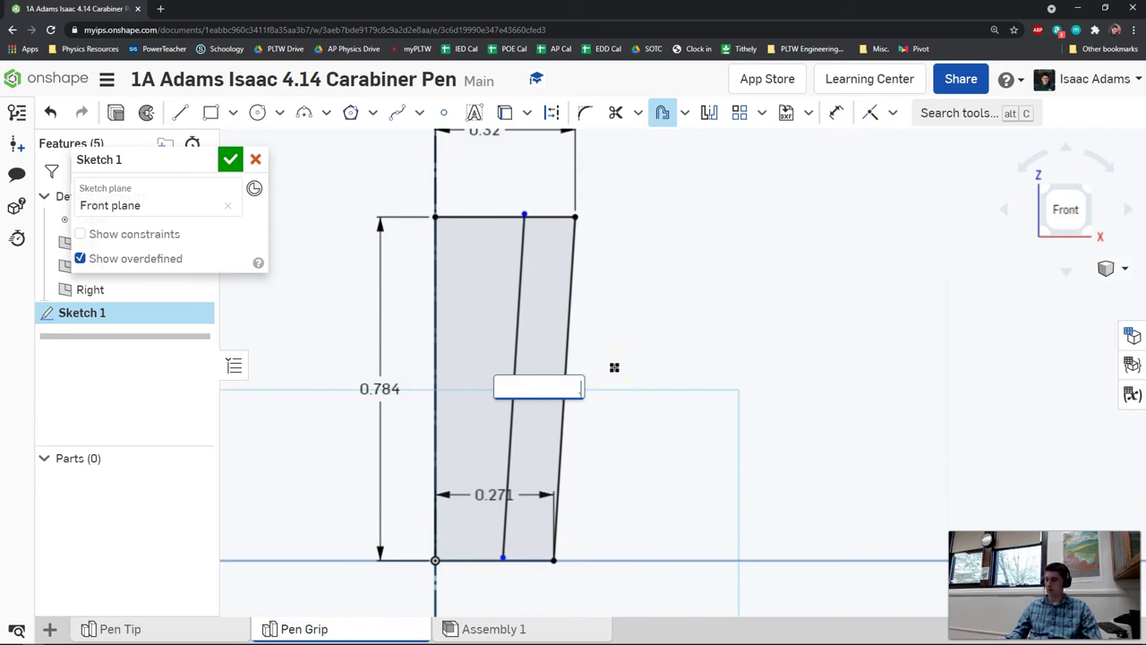
{"action": "type", "text": ".05"}
{"action": "key", "text": "Return"}
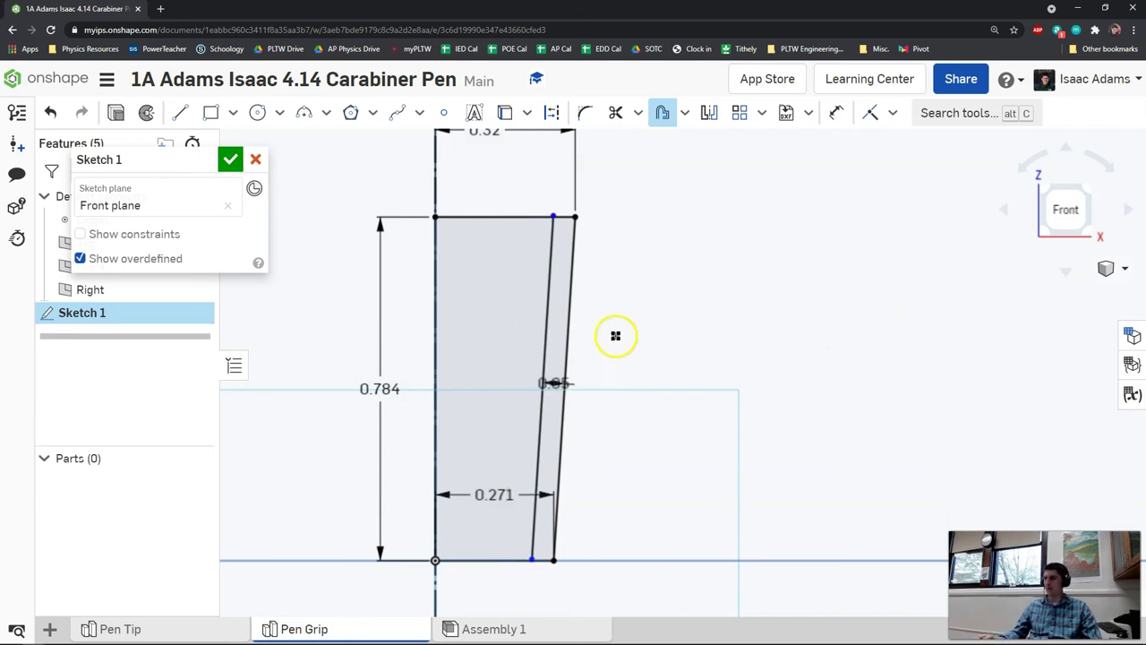
{"action": "scroll", "coordinate": [563, 203], "scroll_direction": "up", "scroll_amount": 5}
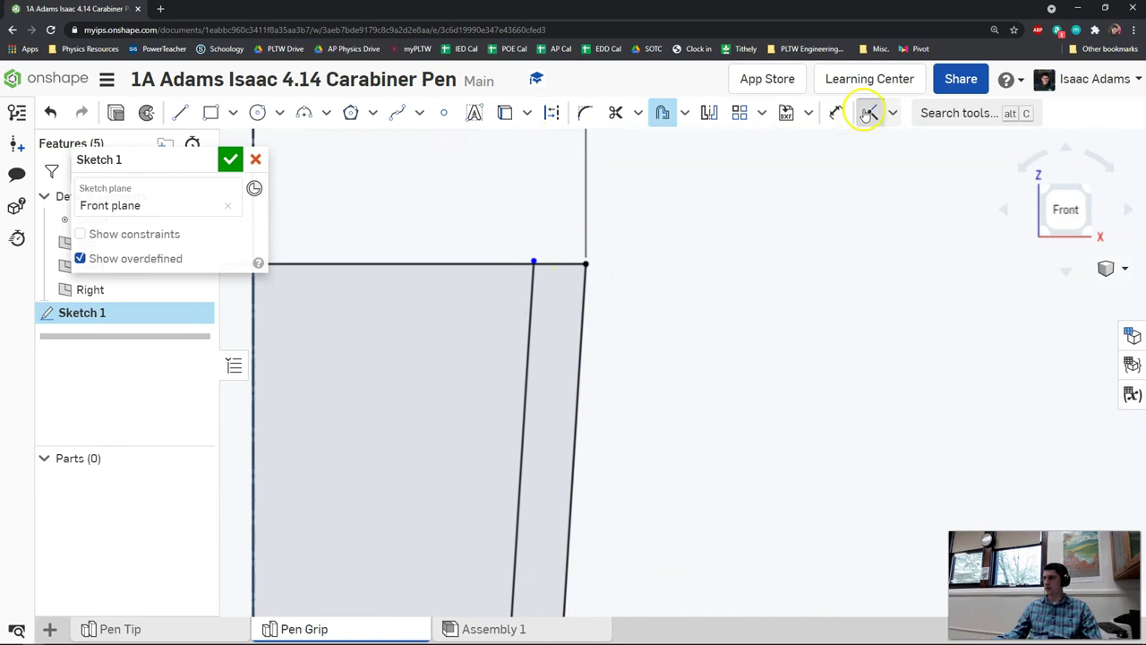
- Trim the excess sketch line and view the whole profile
{"action": "left_click", "coordinate": [869, 113]}
{"action": "scroll", "coordinate": [601, 315], "scroll_direction": "down", "scroll_amount": 5}
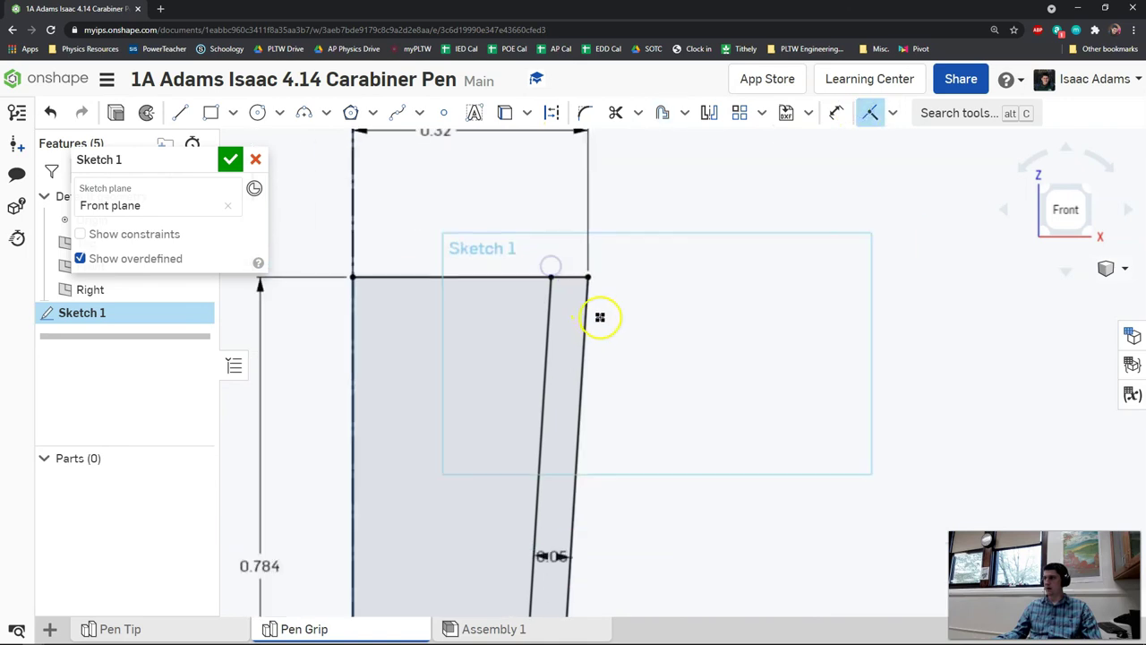
{"action": "left_click", "coordinate": [670, 327]}
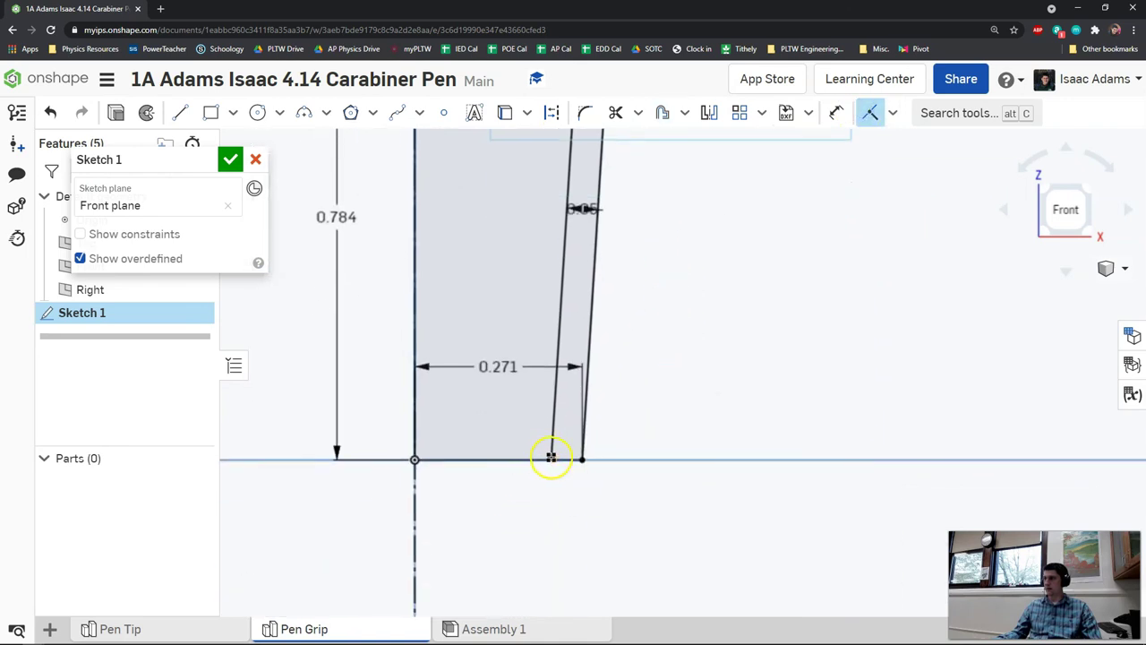
{"action": "scroll", "coordinate": [637, 475], "scroll_direction": "up", "scroll_amount": 2}
{"action": "scroll", "coordinate": [683, 412], "scroll_direction": "down", "scroll_amount": 3}
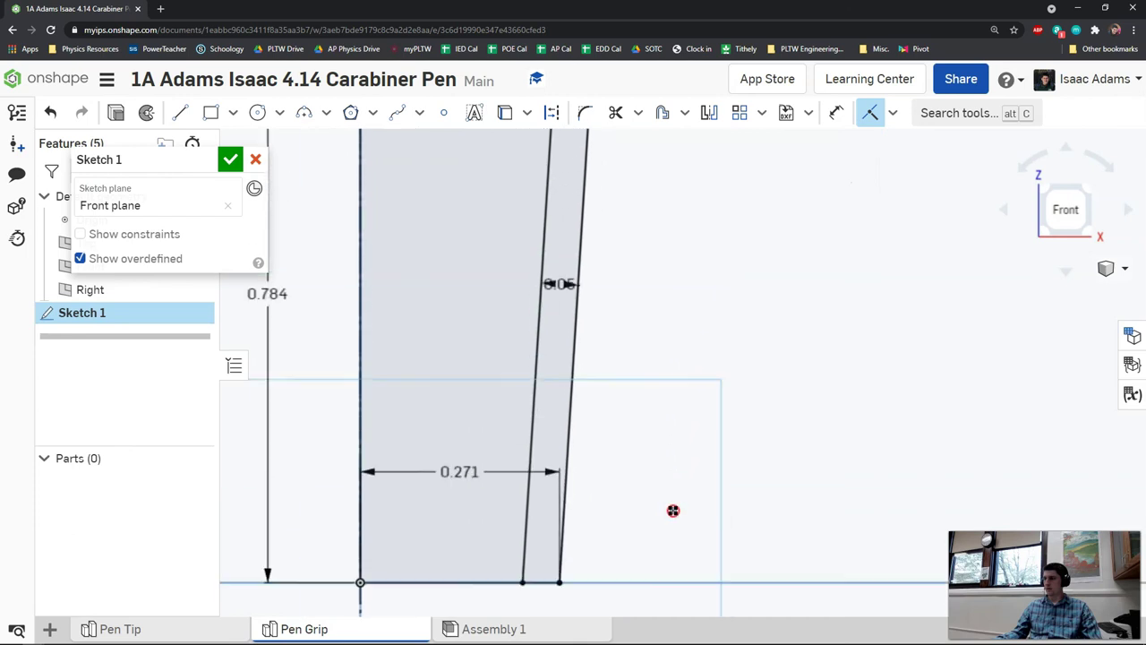
{"action": "scroll", "coordinate": [654, 457], "scroll_direction": "down", "scroll_amount": 2}
{"action": "middle_click_drag", "start_coordinate": [628, 435], "coordinate": [616, 436]}
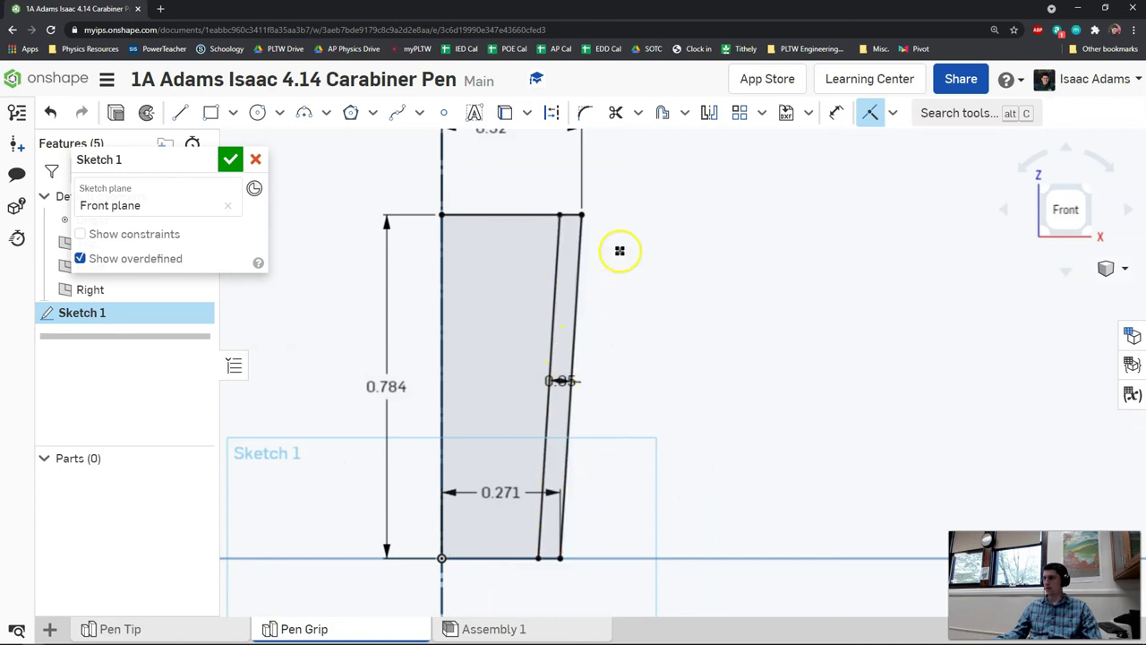
- Finish the sketch and revolve the thin wall region around the vertical line
{"action": "left_click", "coordinate": [230, 162]}
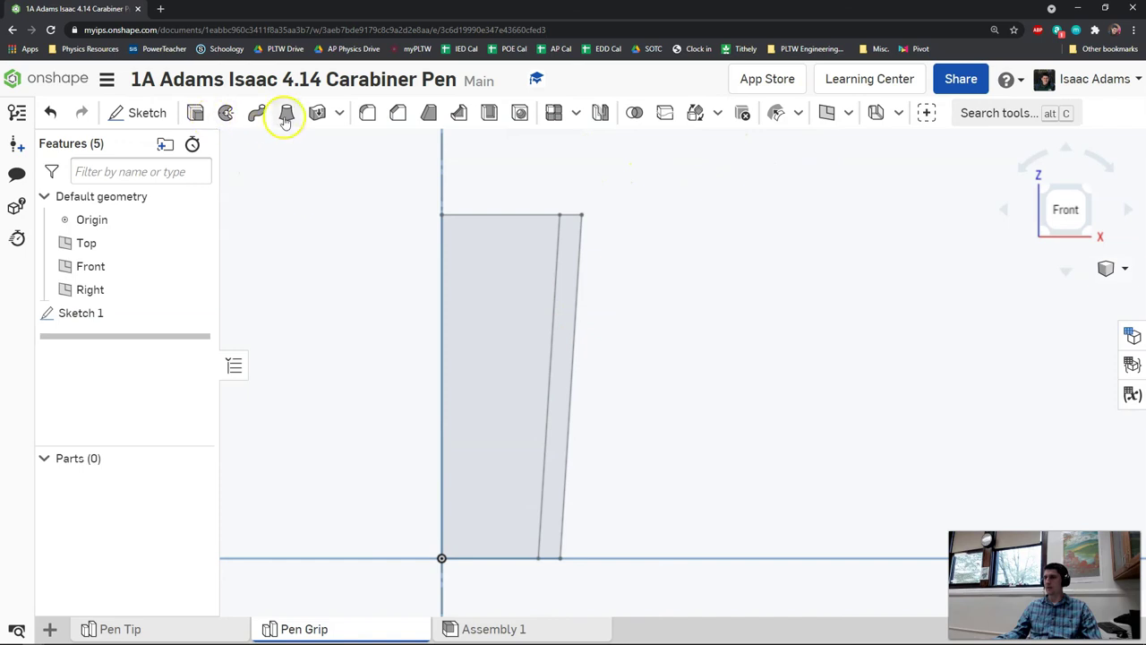
{"action": "left_click", "coordinate": [226, 116]}
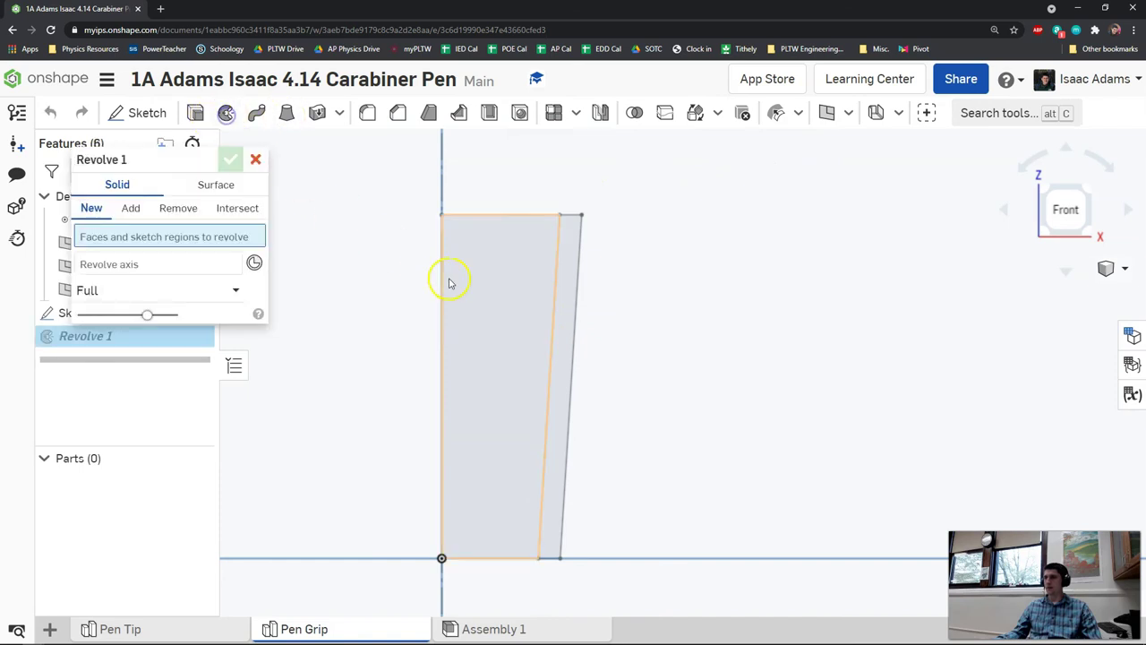
{"action": "left_click", "coordinate": [570, 287]}
{"action": "scroll", "coordinate": [568, 255], "scroll_direction": "down", "scroll_amount": 3}
{"action": "middle_click_drag", "start_coordinate": [574, 206], "coordinate": [473, 337]}
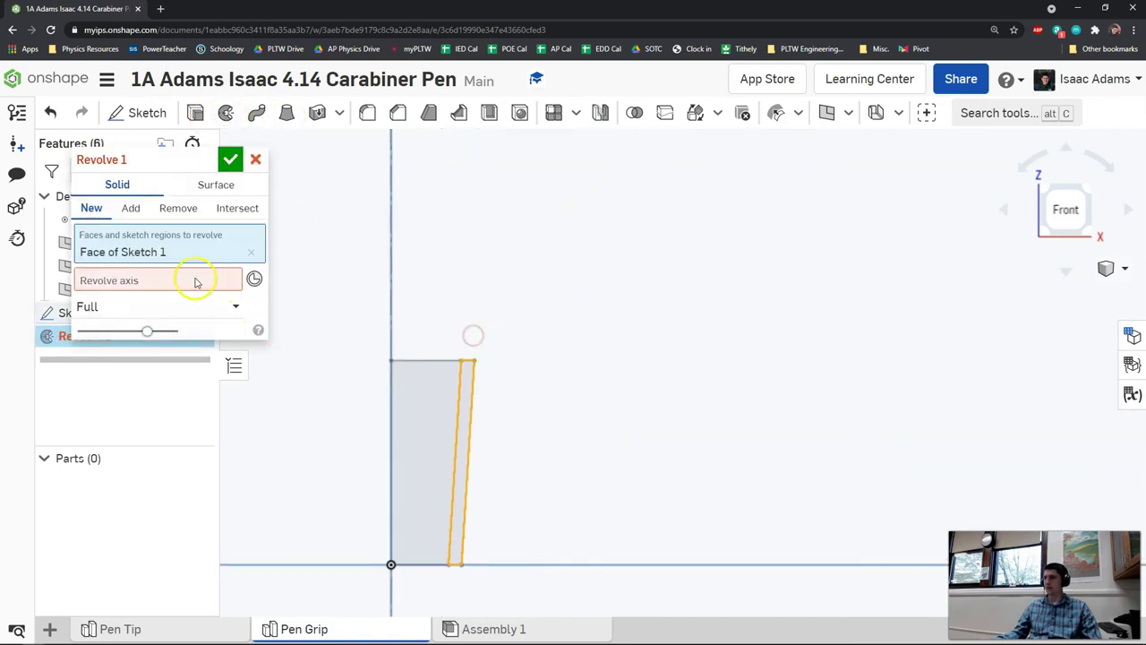
{"action": "left_click", "coordinate": [389, 248]}
{"action": "mouse_move", "coordinate": [450, 289]}
{"action": "right_mouse_down"}
{"action": "mouse_move", "coordinate": [503, 364]}
{"action": "mouse_move", "coordinate": [510, 422]}
{"action": "mouse_move", "coordinate": [509, 363]}
{"action": "mouse_move", "coordinate": [538, 341]}
{"action": "right_mouse_up"}
{"action": "left_click", "coordinate": [230, 158]}
- Colour the grip part orange
{"action": "right_click", "coordinate": [81, 483]}
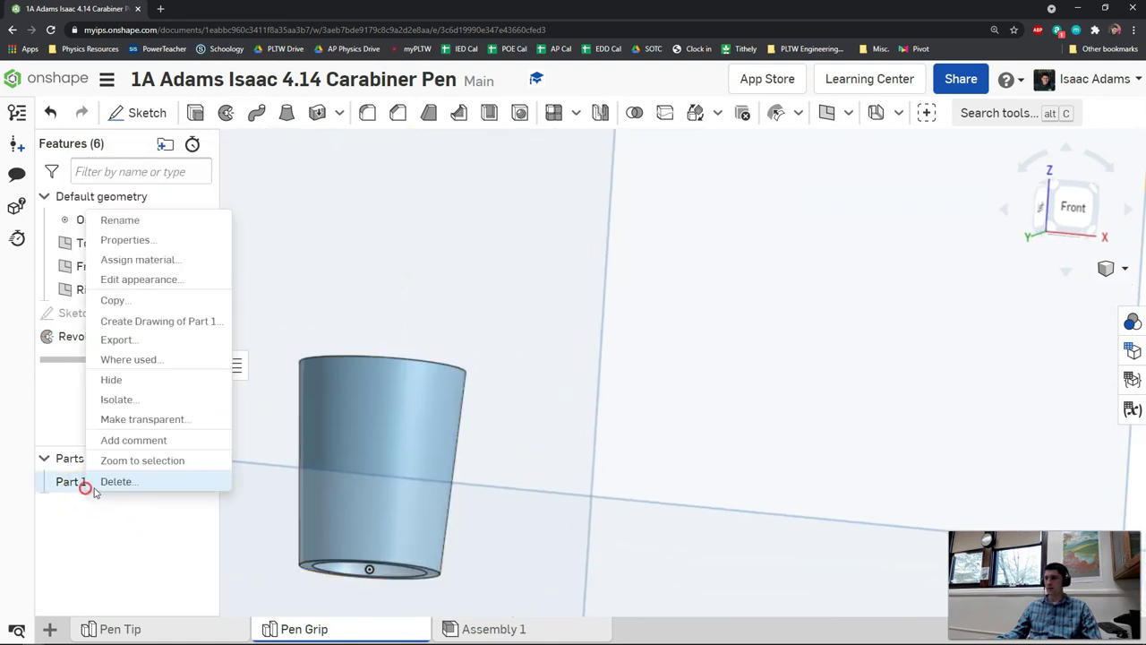
{"action": "left_click", "coordinate": [148, 279]}
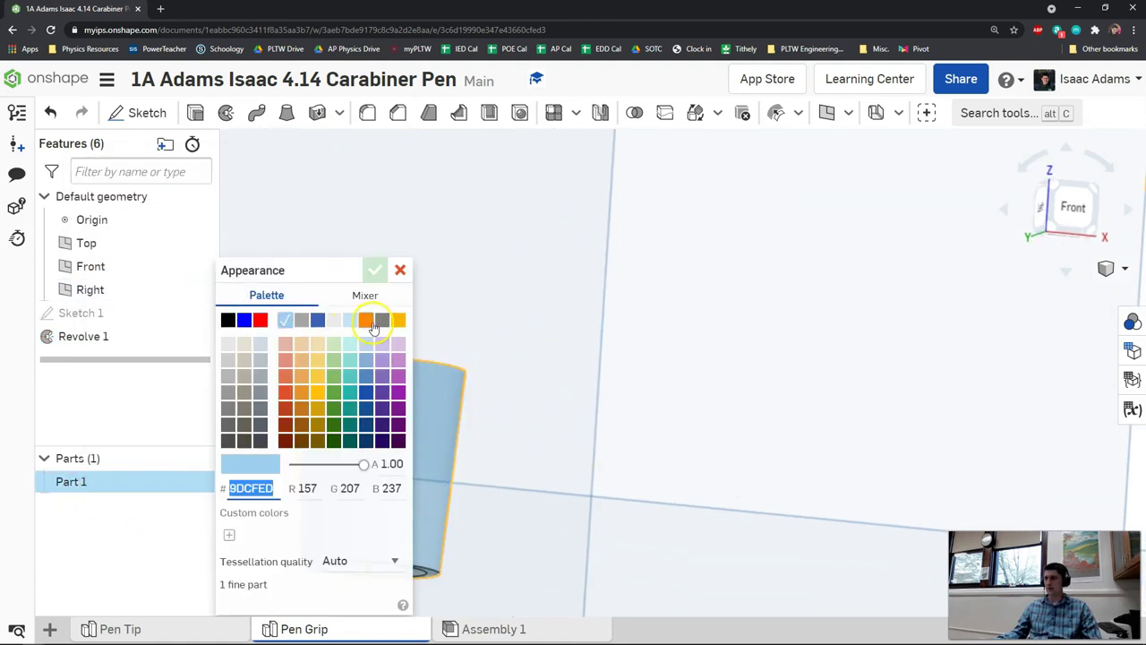
{"action": "left_click", "coordinate": [366, 320]}
{"action": "left_click", "coordinate": [374, 269]}
{"action": "right_click_drag", "start_coordinate": [520, 314], "coordinate": [525, 348]}
{"action": "mouse_move", "coordinate": [414, 350]}
{"action": "right_mouse_down"}
{"action": "mouse_move", "coordinate": [454, 355]}
{"action": "mouse_move", "coordinate": [427, 351]}
{"action": "mouse_move", "coordinate": [417, 362]}
{"action": "mouse_move", "coordinate": [414, 352]}
{"action": "right_mouse_up"}
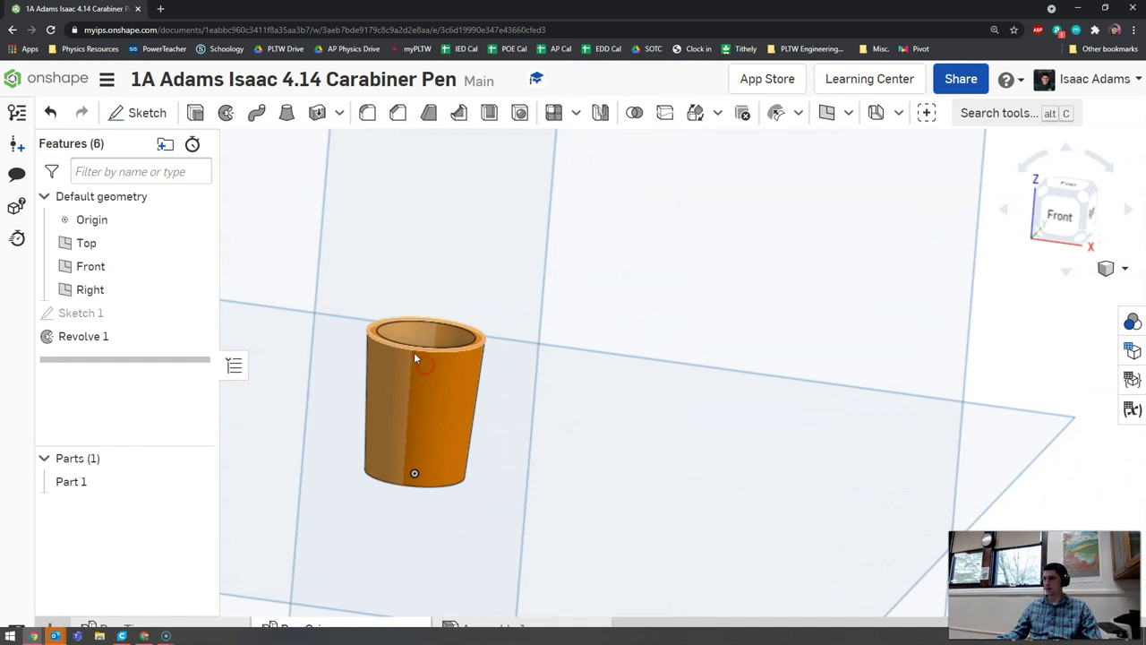
- Insert the Pen Tip and Pen Grip side by side into Assembly 1
{"action": "left_click", "coordinate": [464, 625]}
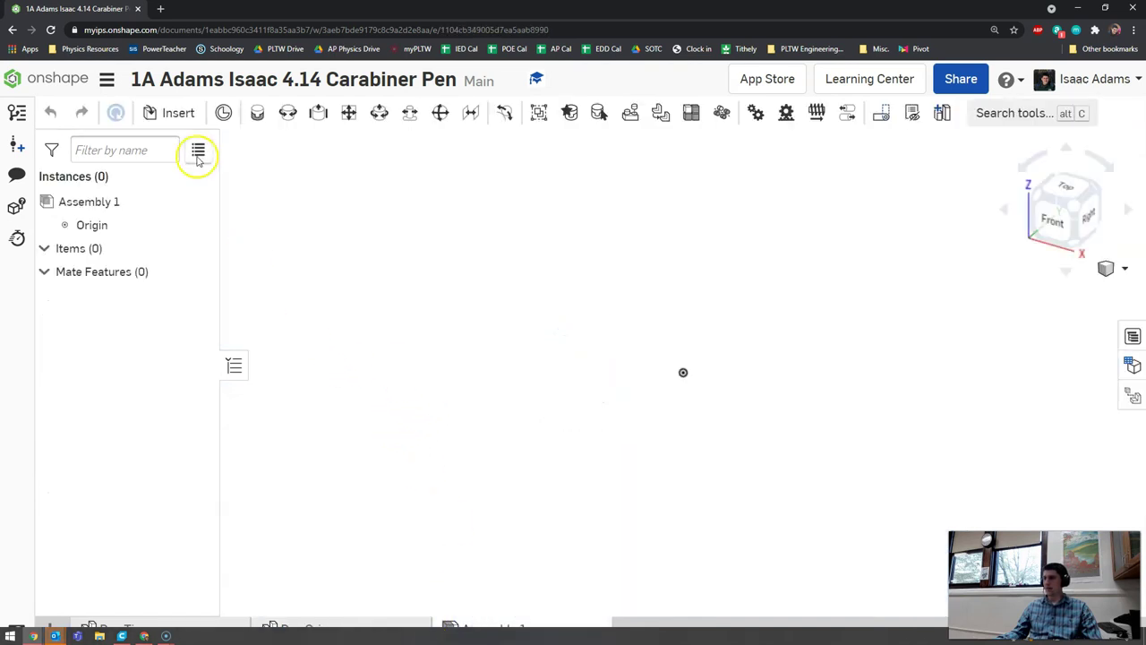
{"action": "left_click", "coordinate": [178, 112]}
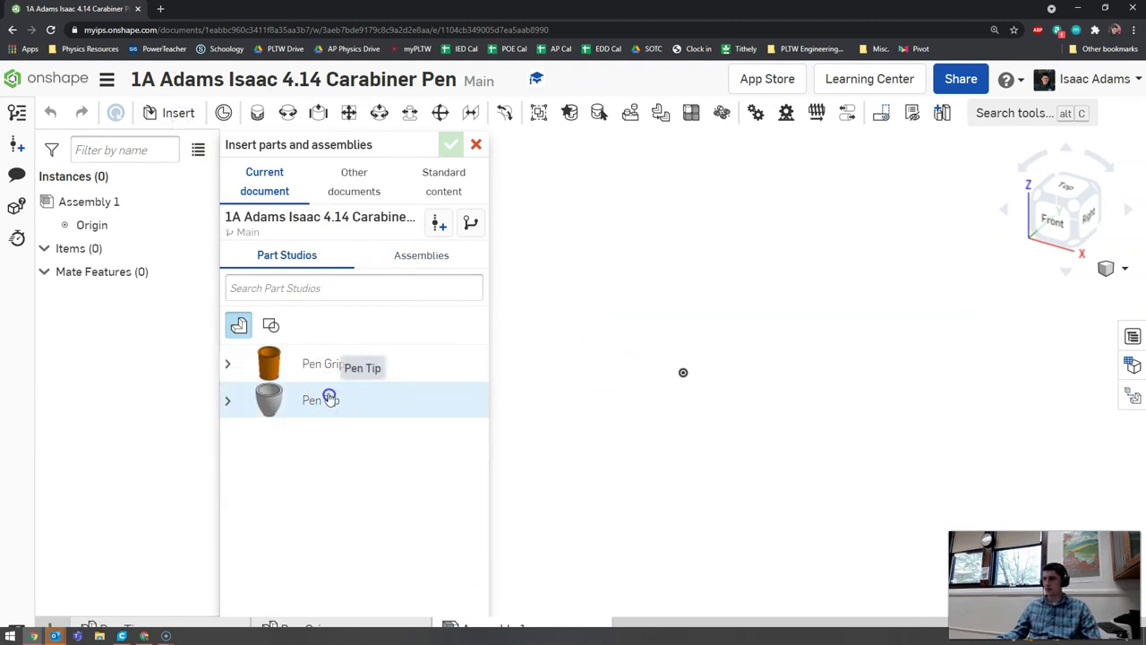
{"action": "left_click", "coordinate": [358, 367]}
{"action": "left_click_drag", "start_coordinate": [729, 319], "coordinate": [782, 368]}
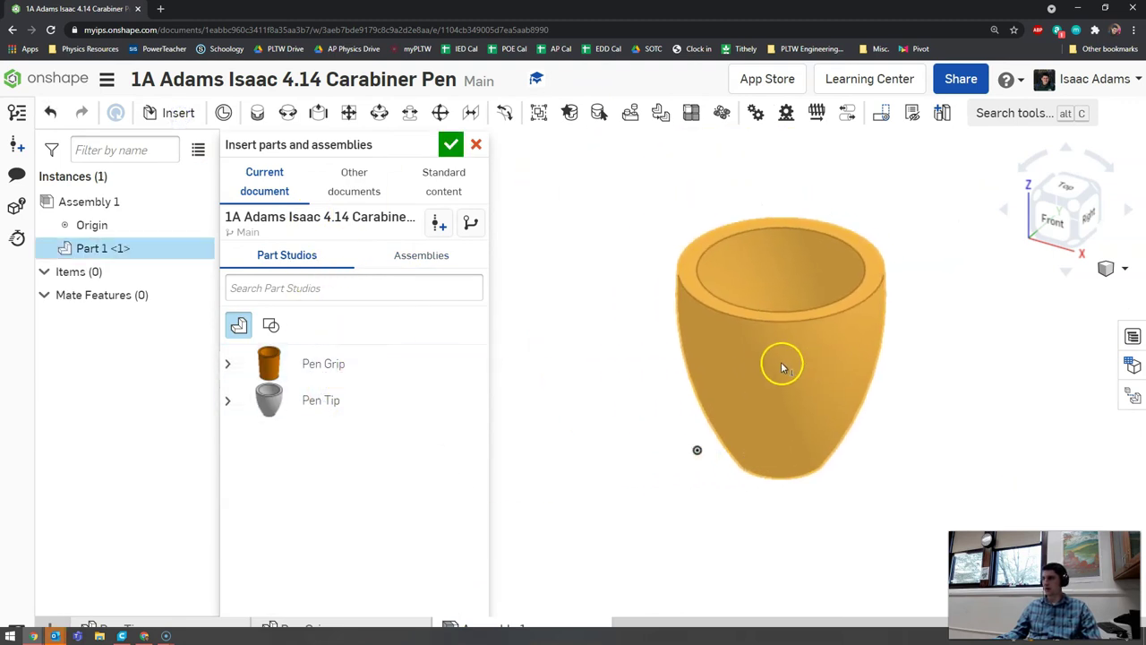
{"action": "left_click", "coordinate": [622, 379]}
{"action": "left_click", "coordinate": [373, 370]}
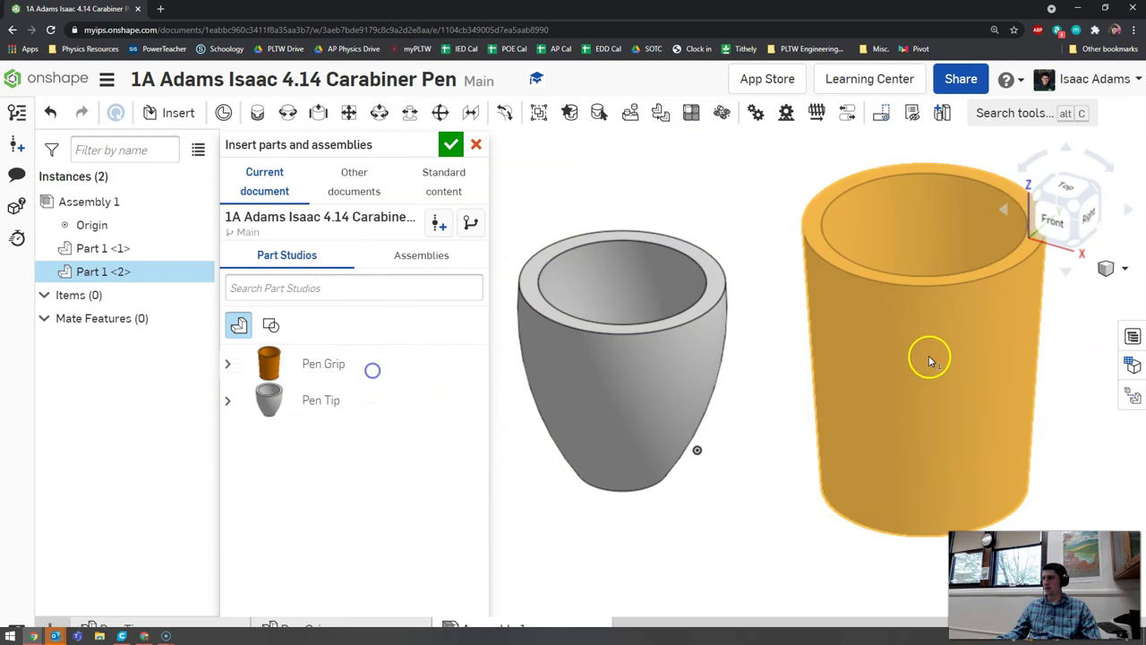
{"action": "left_click", "coordinate": [933, 359]}
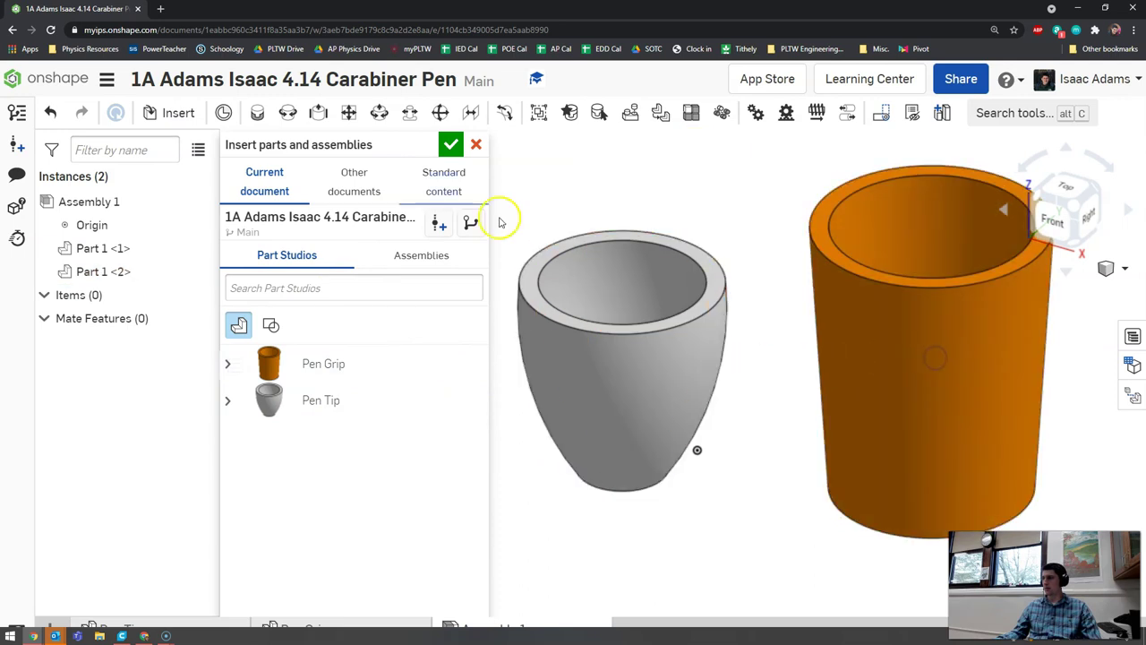
{"action": "left_click", "coordinate": [450, 146]}
{"action": "key", "text": "f"}
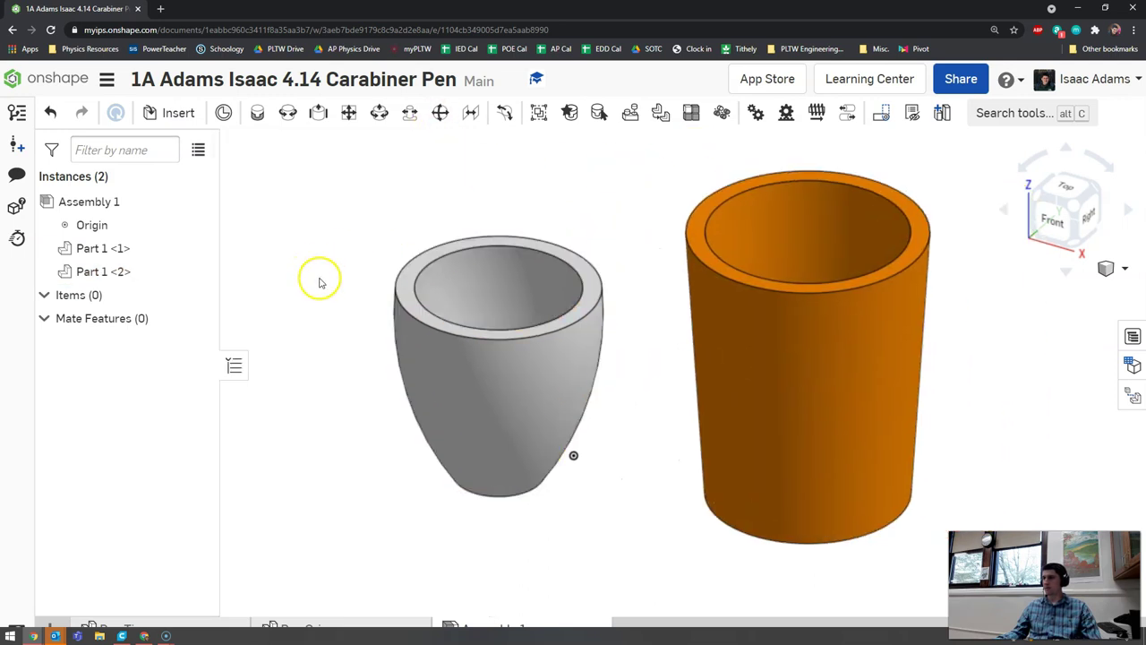
{"action": "left_click", "coordinate": [234, 364]}
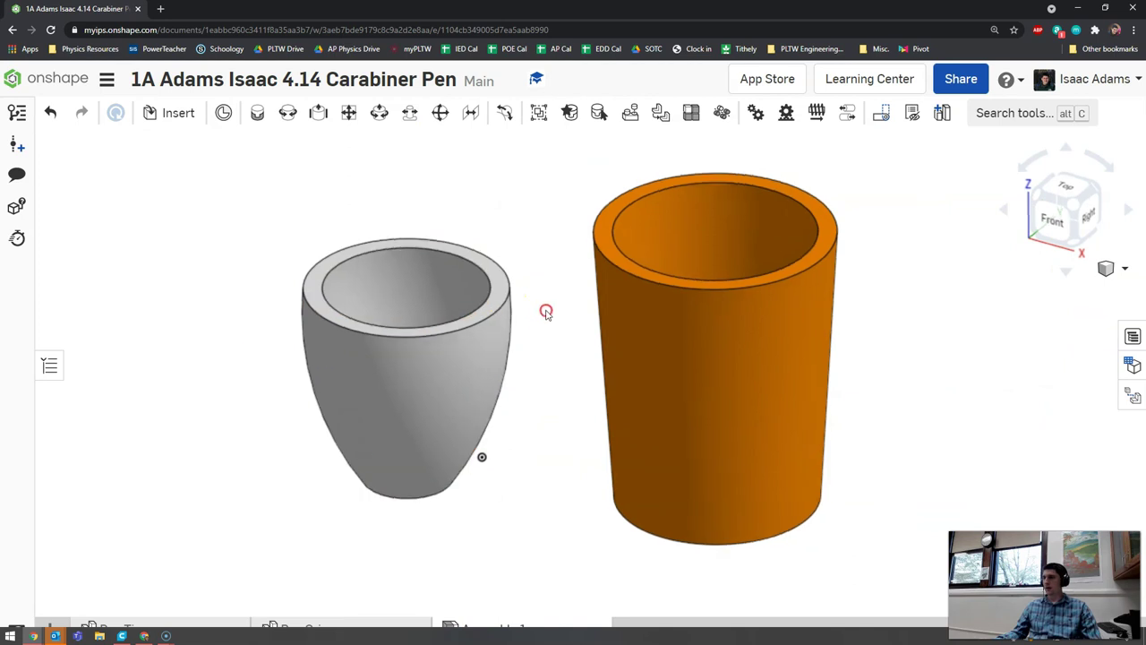
- Move the pen tip to the assembly origin and fix it
{"action": "right_click_drag", "start_coordinate": [546, 312], "coordinate": [555, 192]}
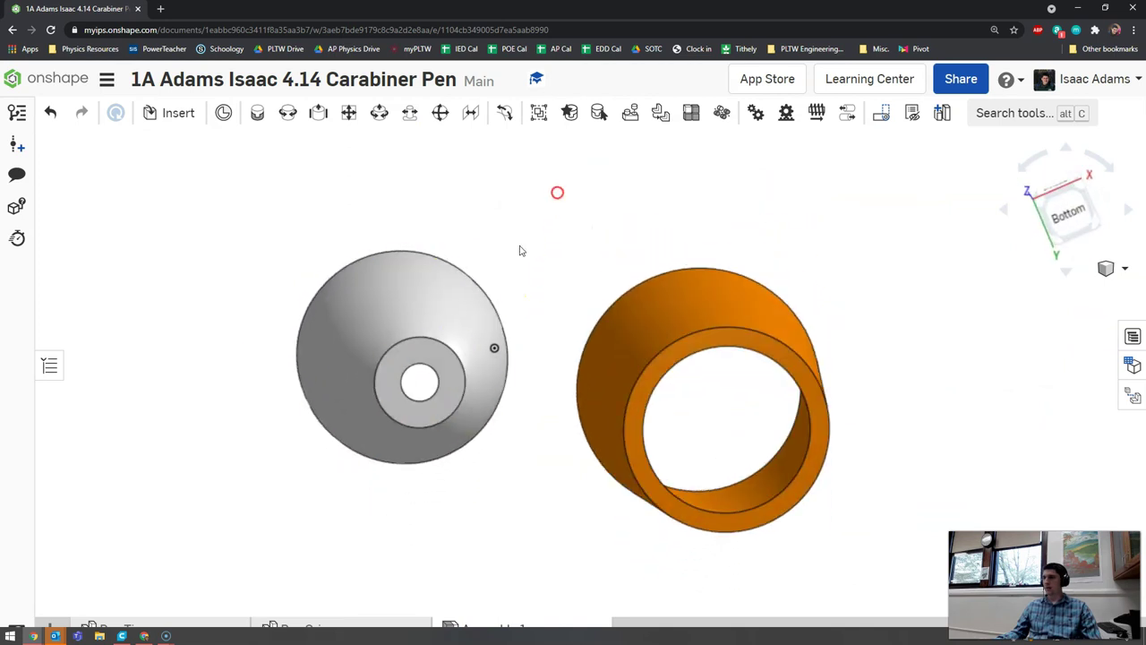
{"action": "right_click", "coordinate": [421, 358]}
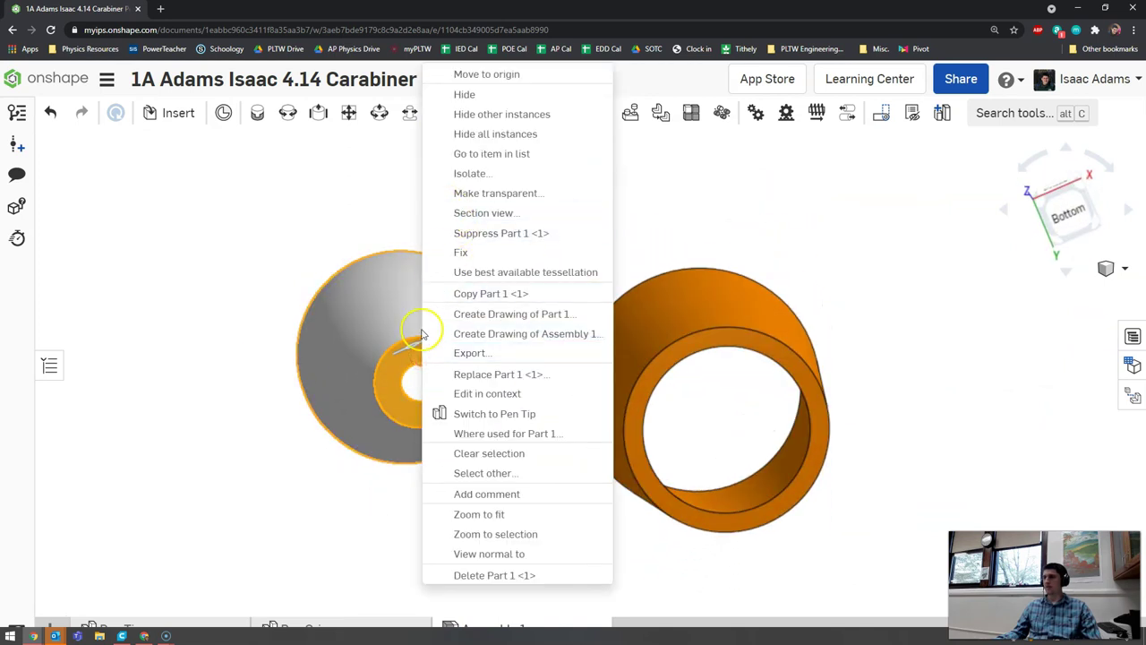
{"action": "left_click", "coordinate": [482, 76]}
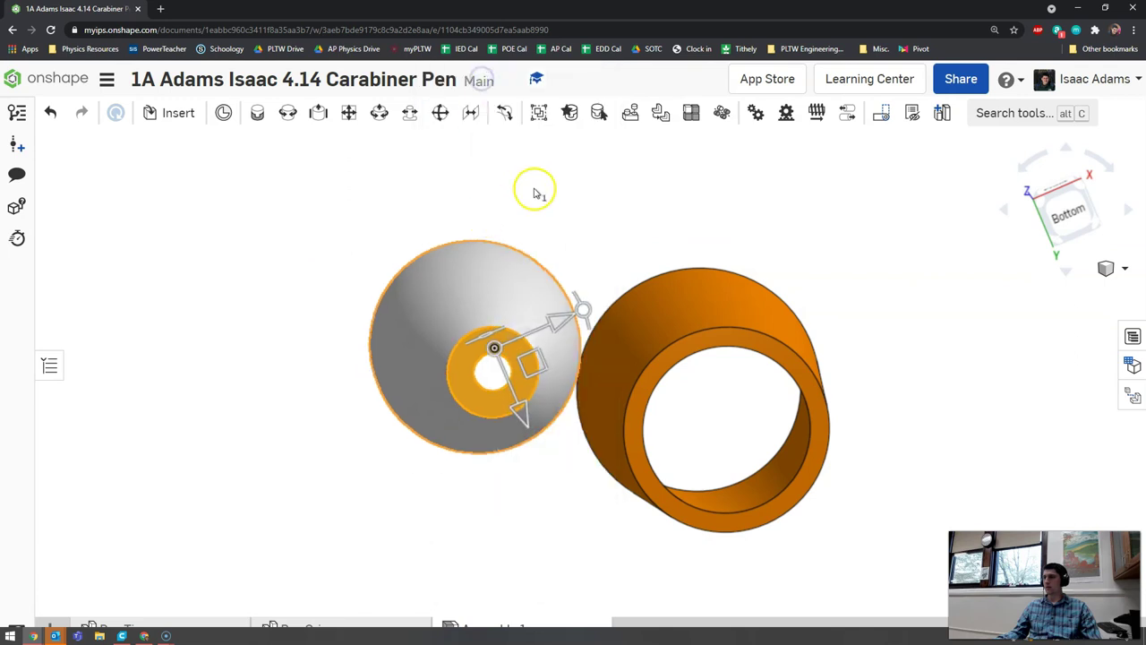
{"action": "right_click_drag", "start_coordinate": [537, 191], "coordinate": [459, 365]}
{"action": "right_click", "coordinate": [474, 401]}
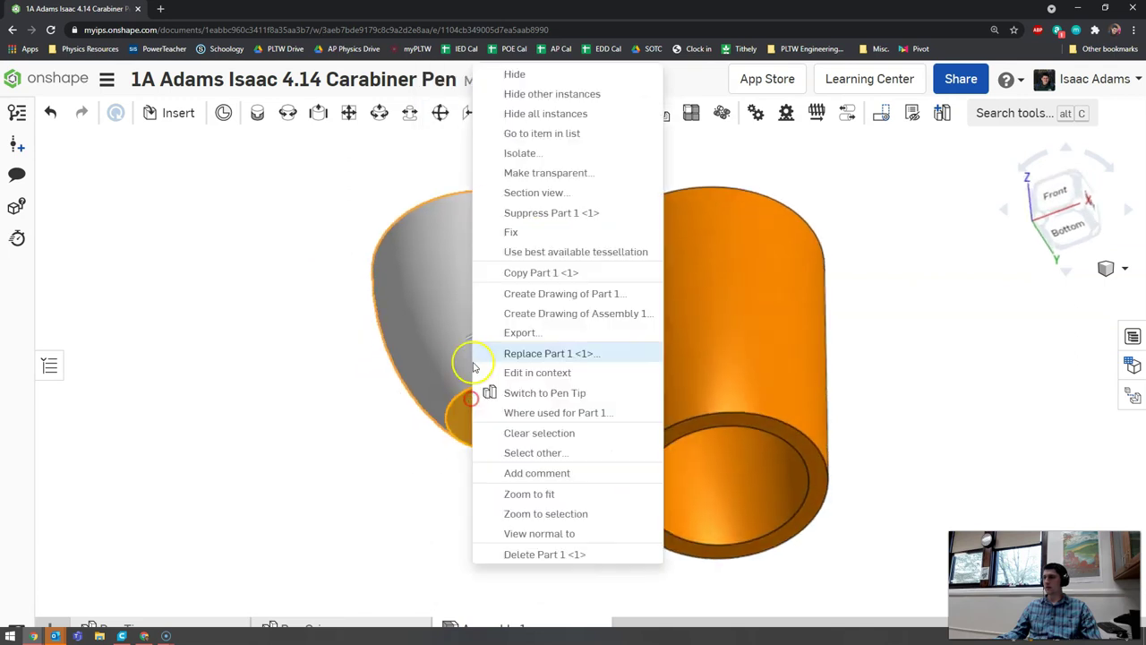
{"action": "left_click", "coordinate": [510, 234]}
{"action": "mouse_move", "coordinate": [343, 340]}
{"action": "right_mouse_down"}
{"action": "mouse_move", "coordinate": [327, 364]}
{"action": "mouse_move", "coordinate": [368, 376]}
{"action": "mouse_move", "coordinate": [376, 349]}
{"action": "mouse_move", "coordinate": [396, 366]}
{"action": "mouse_move", "coordinate": [388, 394]}
{"action": "mouse_move", "coordinate": [355, 335]}
{"action": "mouse_move", "coordinate": [348, 350]}
{"action": "right_mouse_up"}
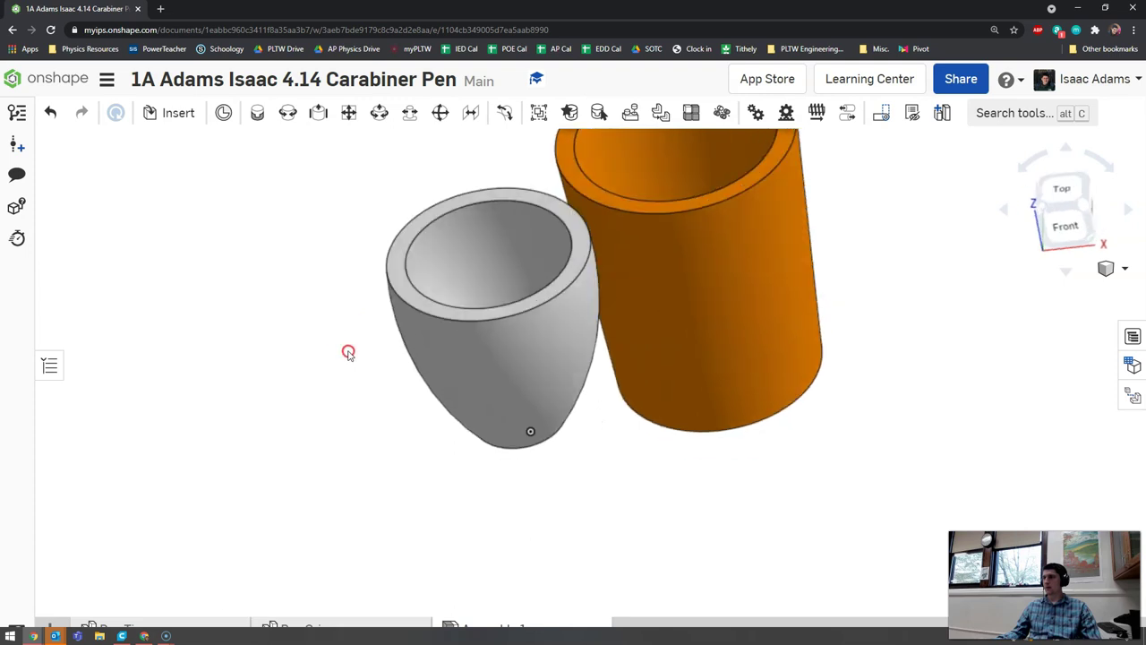
- Add a Fastened mate between the pen tip's rim and the grip's bottom opening
{"action": "left_click", "coordinate": [257, 115]}
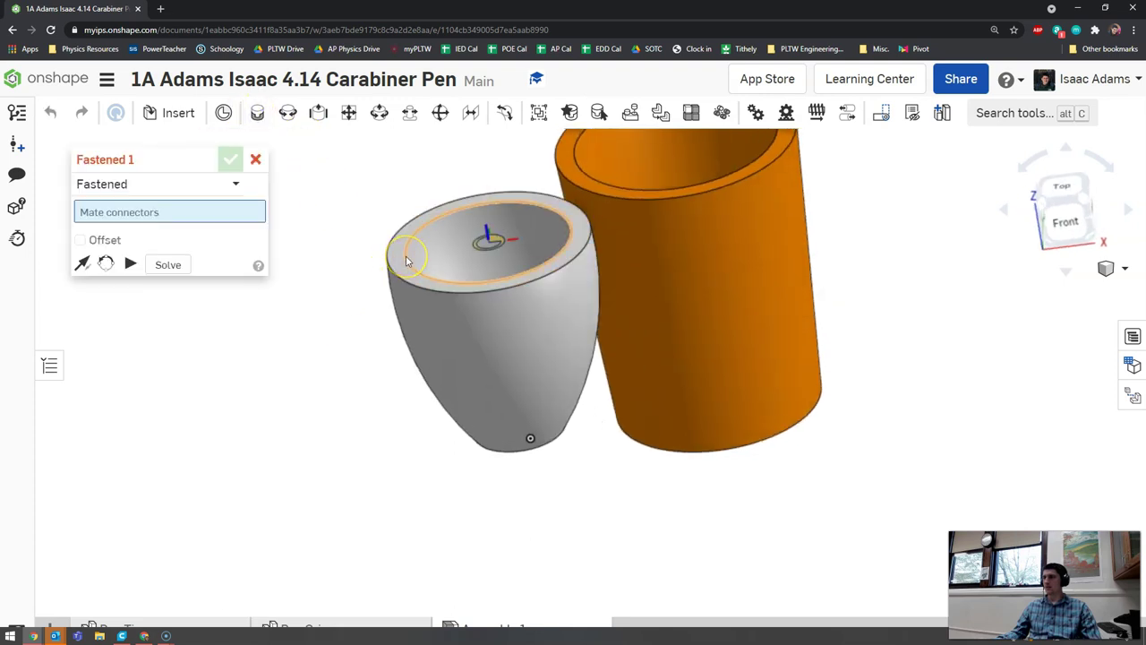
{"action": "left_click", "coordinate": [406, 257]}
{"action": "right_click_drag", "start_coordinate": [663, 381], "coordinate": [722, 396]}
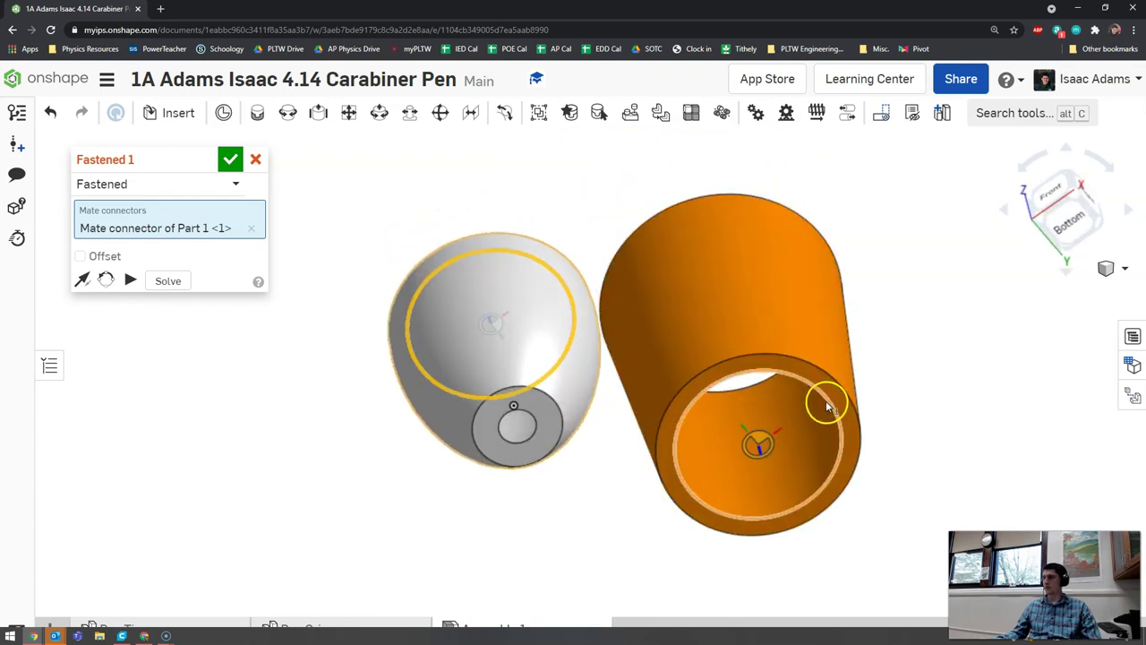
{"action": "left_click", "coordinate": [795, 352]}
{"action": "right_click_drag", "start_coordinate": [768, 374], "coordinate": [944, 361]}
{"action": "left_click", "coordinate": [231, 159]}
{"action": "key", "text": "shift+1"}
{"action": "scroll", "coordinate": [532, 376], "scroll_direction": "up", "scroll_amount": 3}
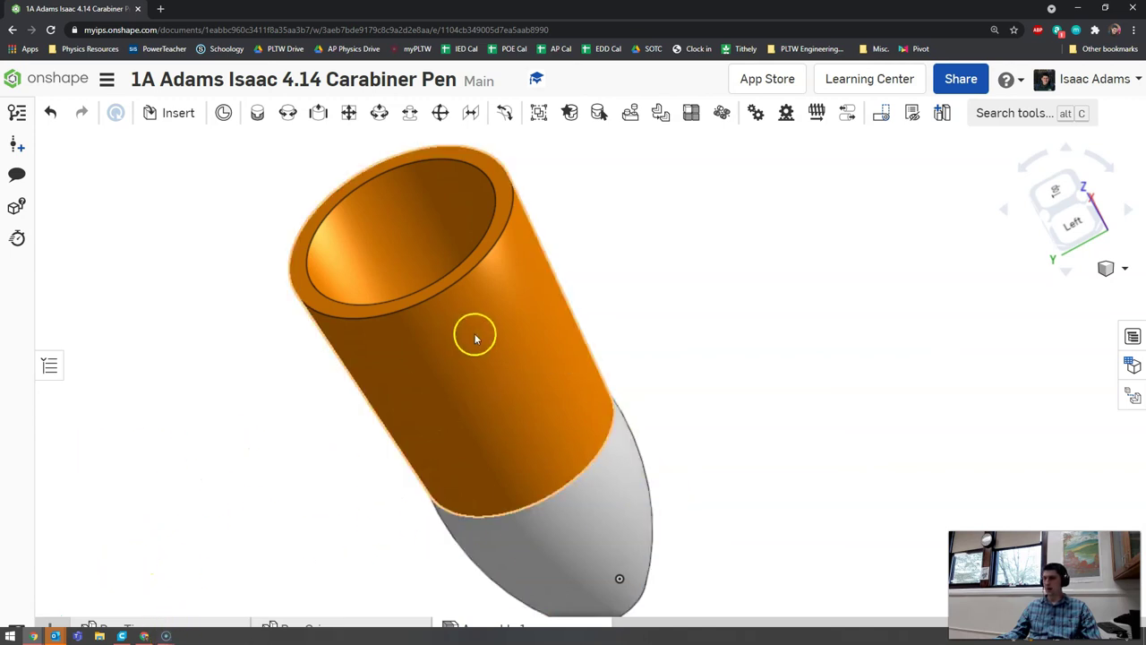
{"action": "right_click_drag", "start_coordinate": [474, 332], "coordinate": [634, 291]}
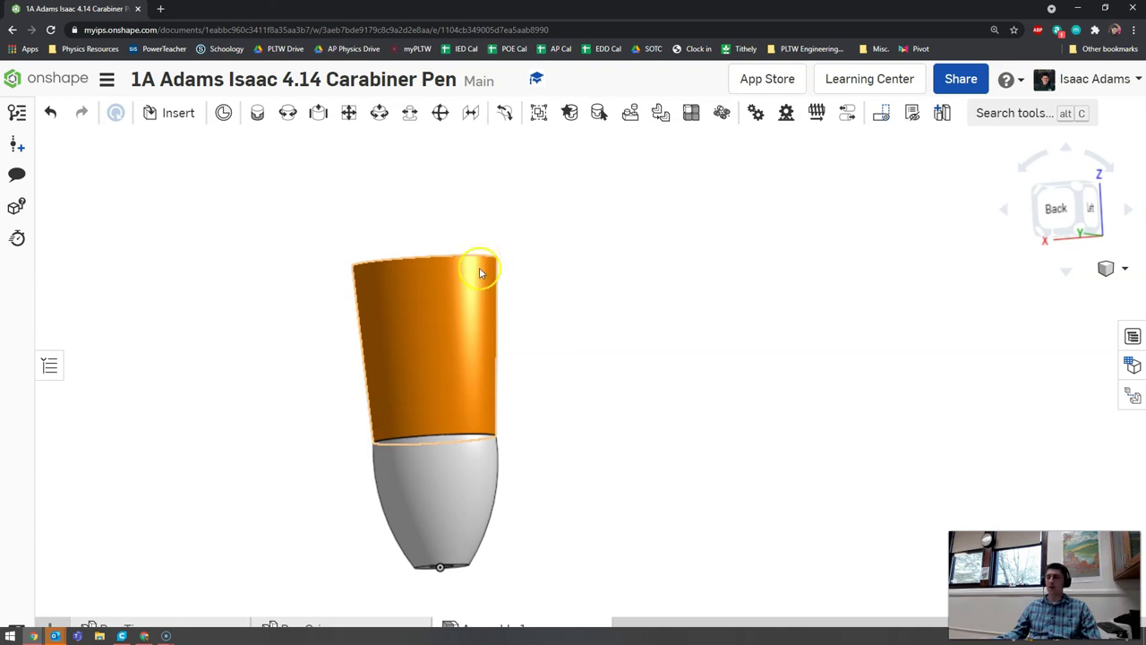
{"action": "right_click_drag", "start_coordinate": [480, 266], "coordinate": [506, 275]}
{"action": "right_click_drag", "start_coordinate": [606, 299], "coordinate": [382, 318]}
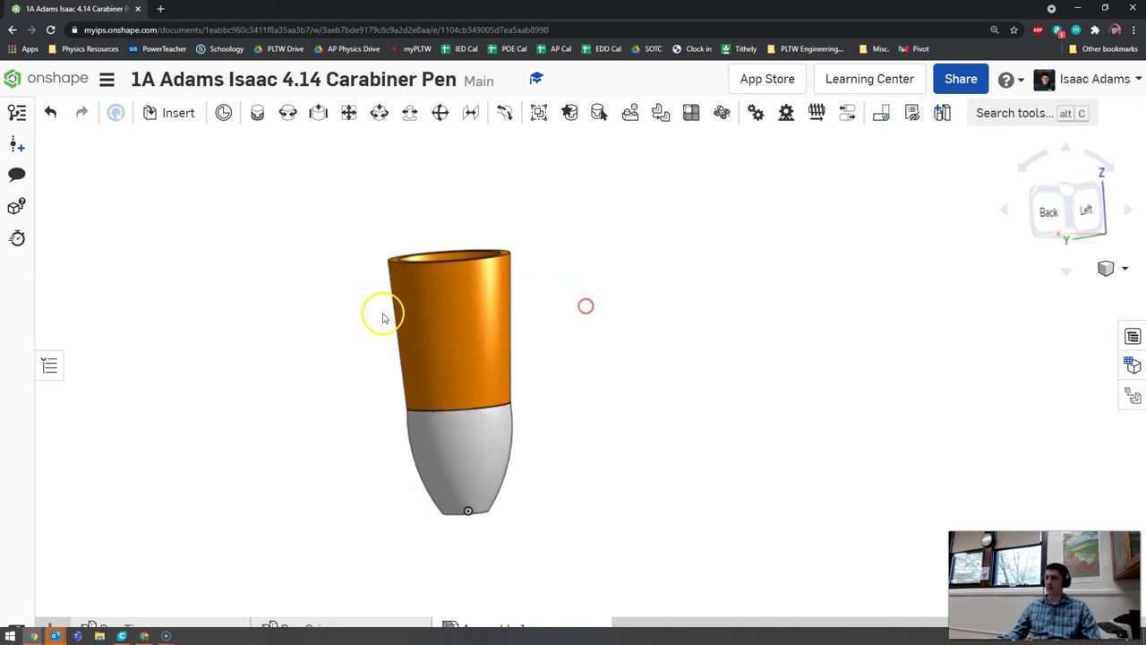